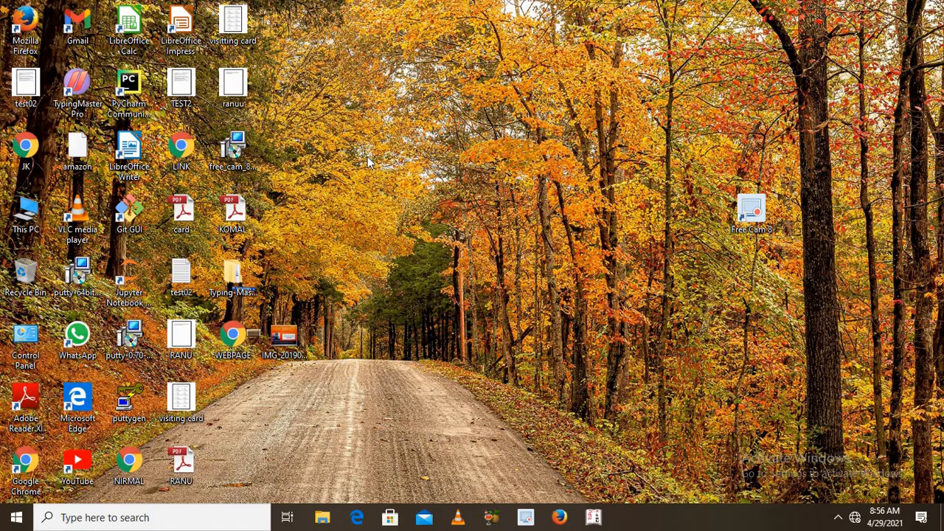
# Step: Open LibreOffice Writer with a blank document and dismiss the tip of the day
pyautogui.doubleClick(145, 153)
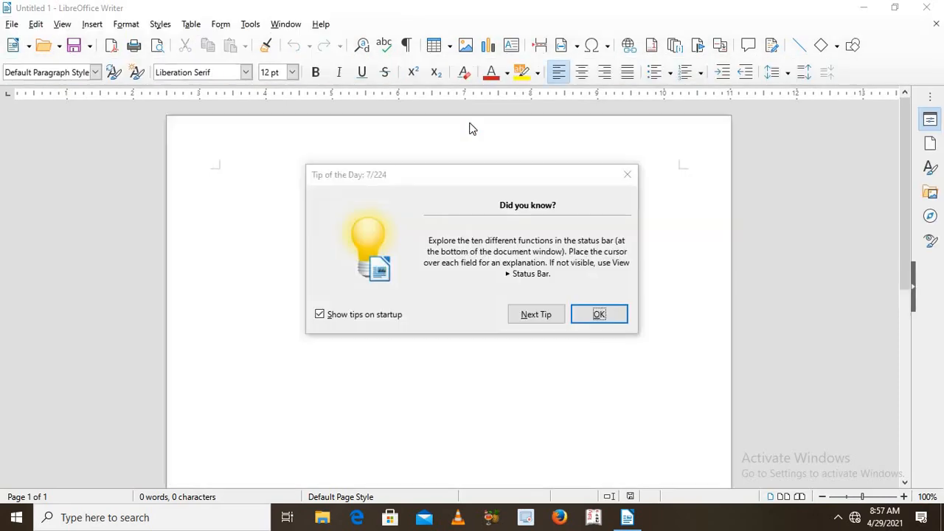
pyautogui.click(627, 174)
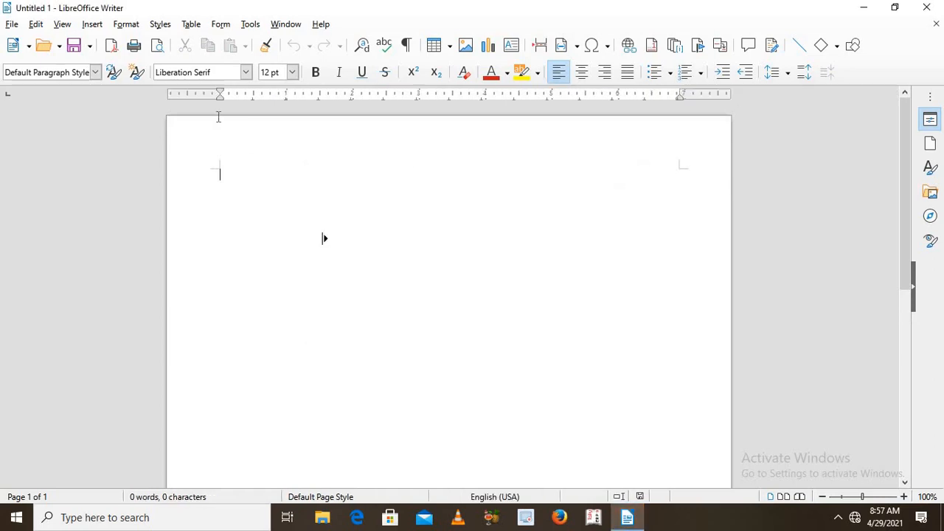
pyautogui.click(87, 28)
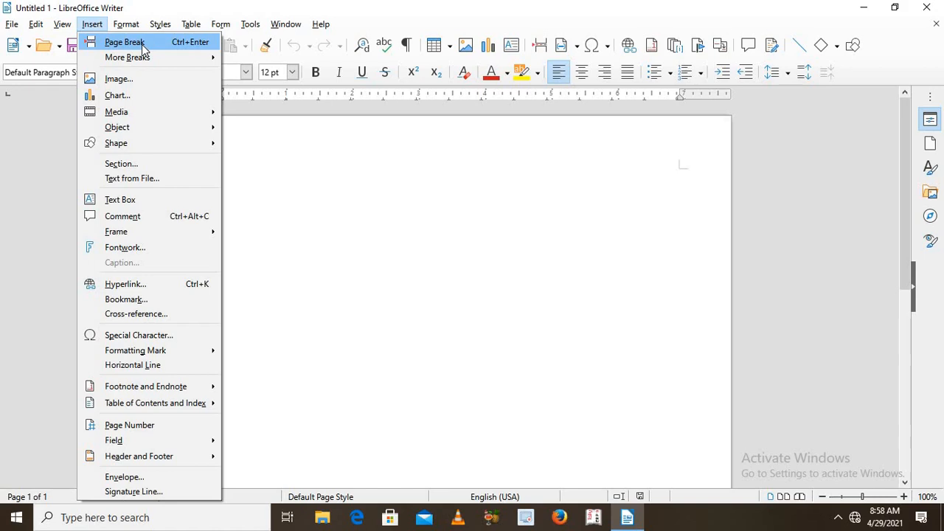
pyautogui.click(309, 208)
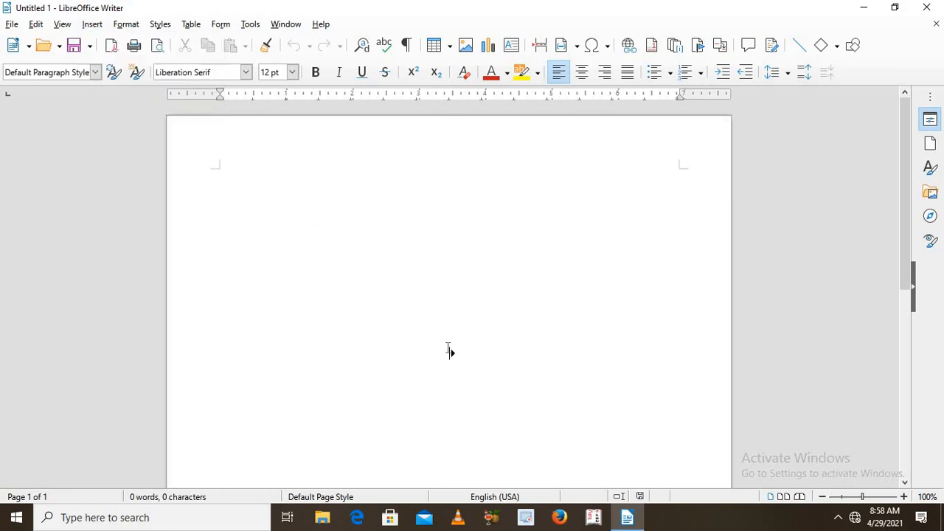
# Step: Enter the filler lines "Ccbchdvcgdhcvdhhj", "dfnkvnfdkvnfdkv", "f", "df" and "f" at the start of the document
pyautogui.write('ccbchdvcgdhcvdhhj')
pyautogui.press('Return')
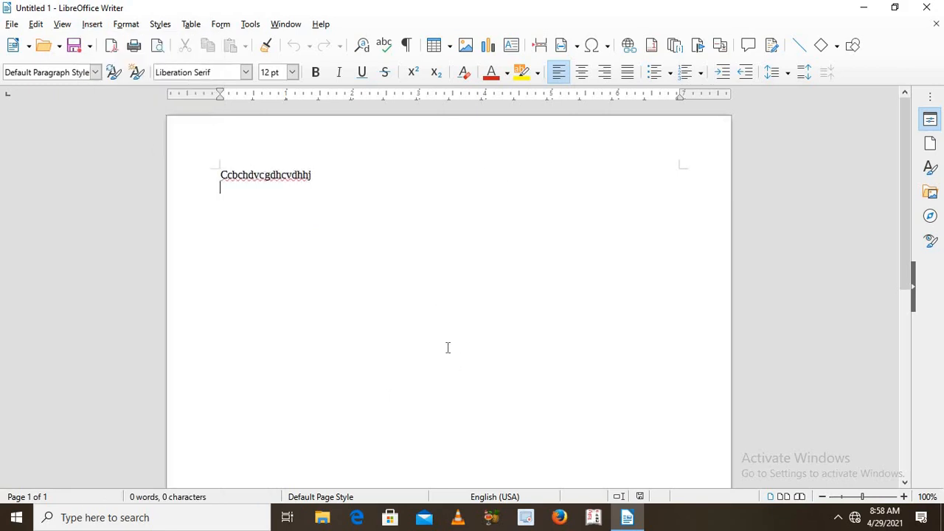
pyautogui.write('dfnkvnfdkvnfdkv')
pyautogui.press('Return')
pyautogui.write('f df f')
# Step: Add blank lines below the filler text until the document runs onto a second page
pyautogui.press('Return')
pyautogui.press('Return')
pyautogui.press('Return')
pyautogui.press('Return')
pyautogui.press('Return')
pyautogui.press('Return')
pyautogui.press('Return')
pyautogui.press('Return')
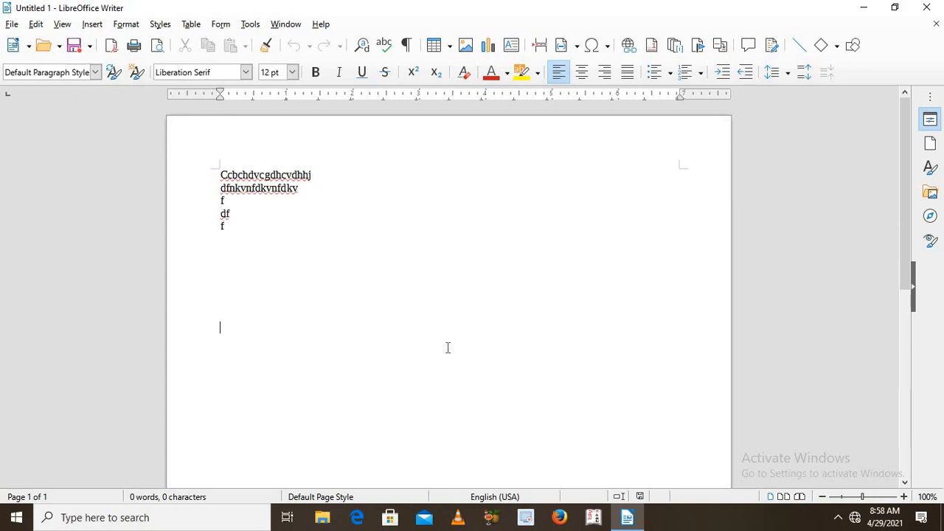
pyautogui.press('Return')
pyautogui.press('Return')
pyautogui.press('Return')
pyautogui.press('Return')
pyautogui.press('Return')
pyautogui.press('Return')
pyautogui.press('Return')
pyautogui.press('Return')
pyautogui.press('Return')
pyautogui.press('Return')
pyautogui.press('Return')
pyautogui.press('Return')
pyautogui.press('Return')
pyautogui.press('Return')
pyautogui.press('Return')
pyautogui.press('Return')
pyautogui.press('Return')
pyautogui.press('Return')
pyautogui.press('Return')
pyautogui.press('Return')
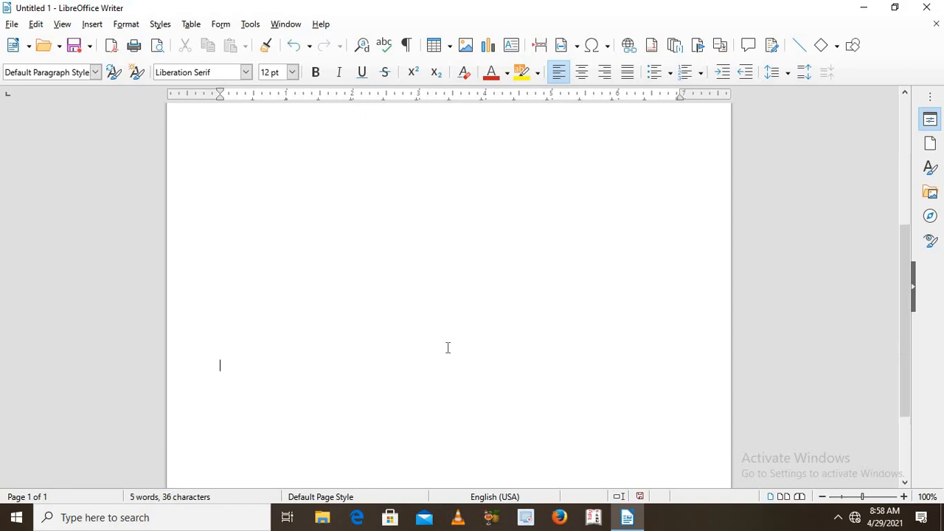
pyautogui.press('Return')
pyautogui.press('Return')
pyautogui.press('Return')
pyautogui.press('Return')
pyautogui.press('Return')
pyautogui.press('Return')
pyautogui.press('Return')
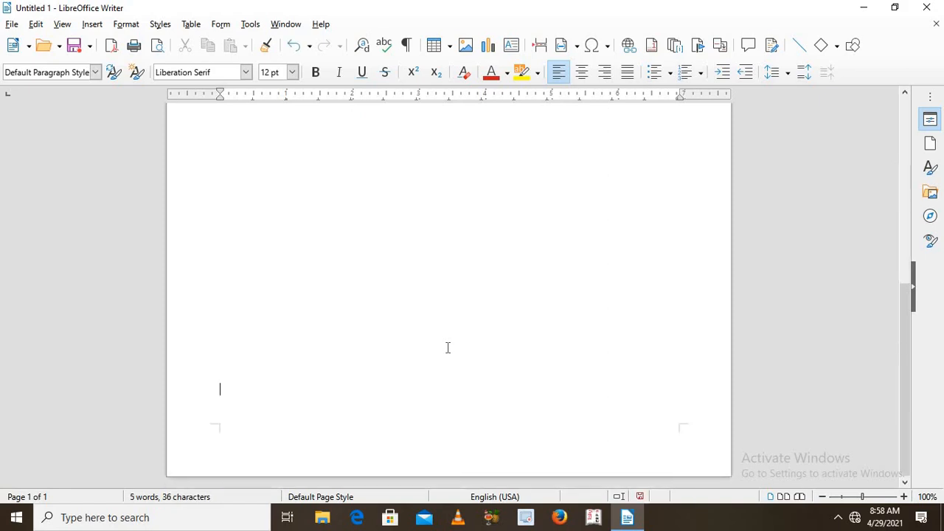
pyautogui.press('Return')
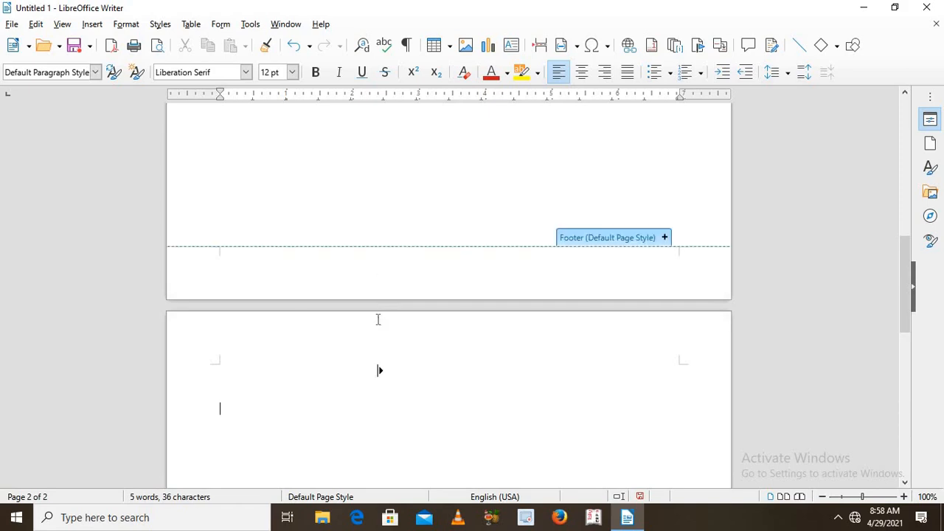
# Step: Examine the footer and header areas around the break between pages 1 and 2
pyautogui.click(382, 231)
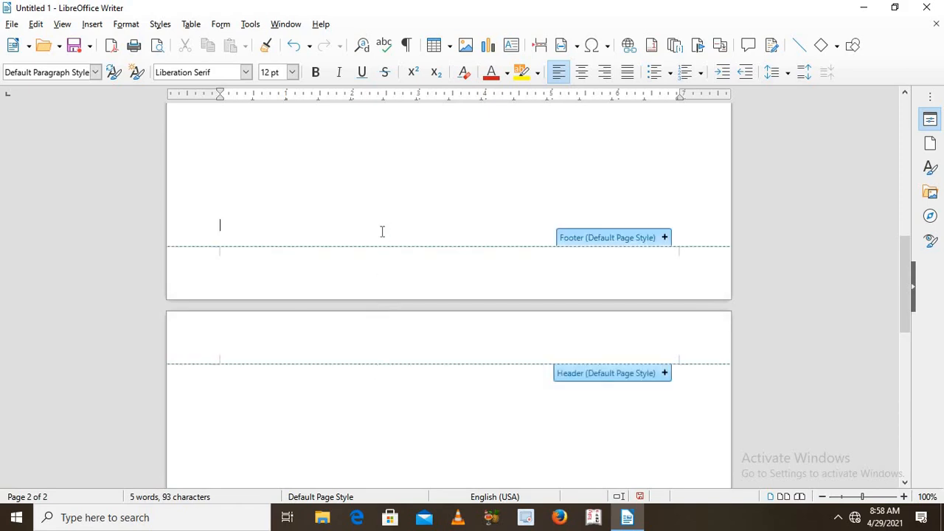
pyautogui.click(382, 231)
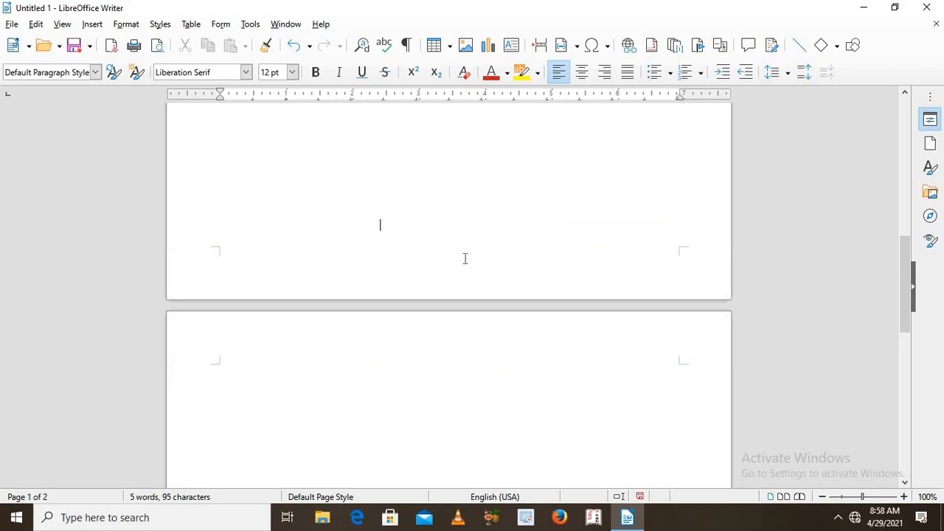
pyautogui.moveTo(465, 258)
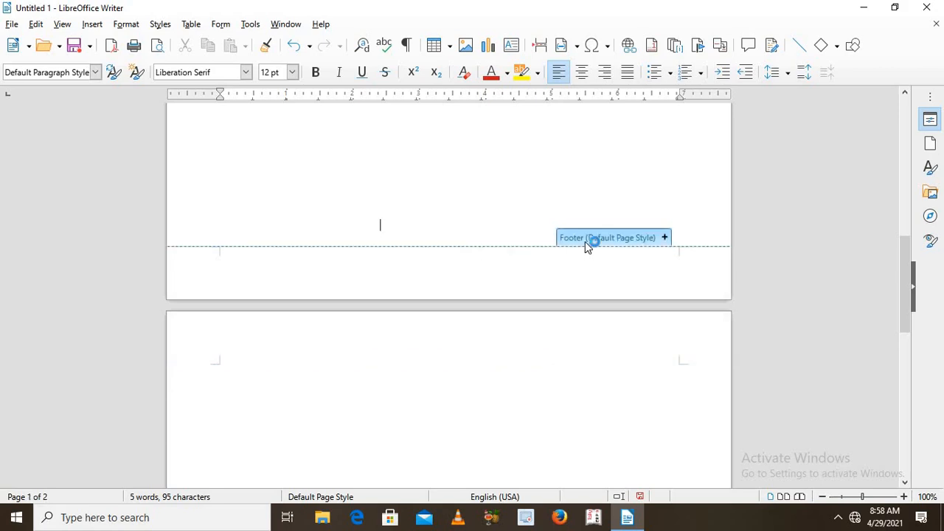
pyautogui.click(521, 337)
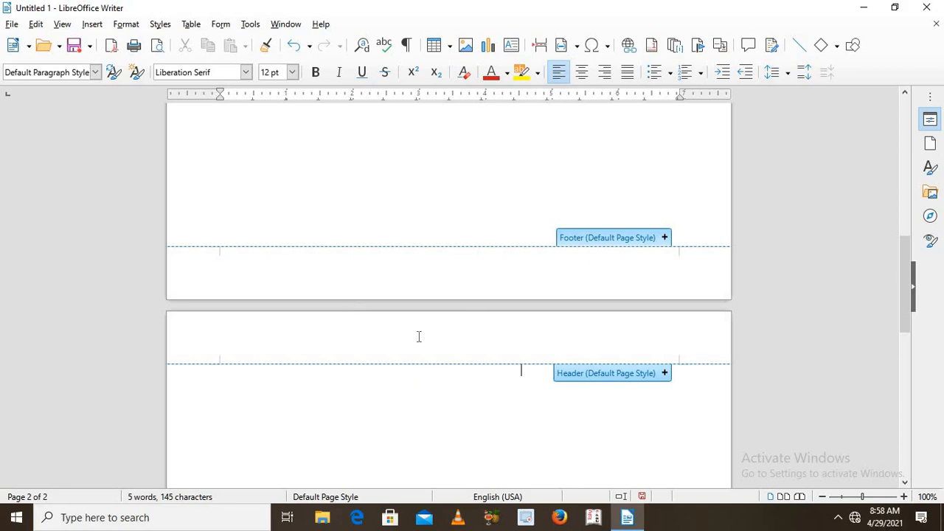
pyautogui.click(447, 258)
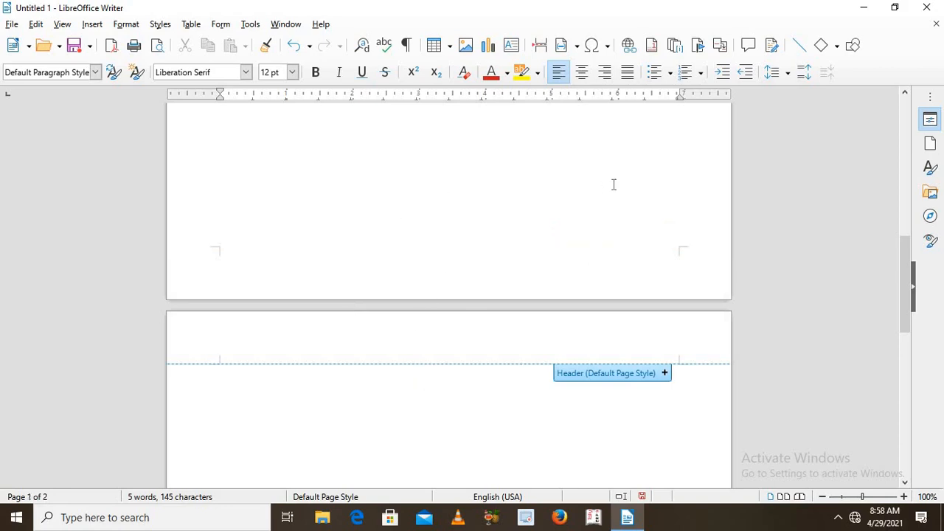
pyautogui.scroll(10, 906, 129)
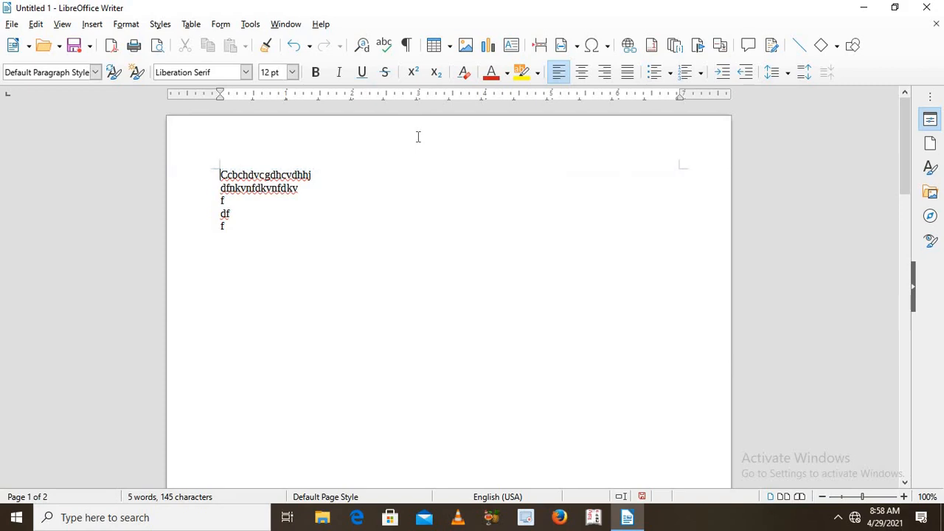
pyautogui.click(293, 72)
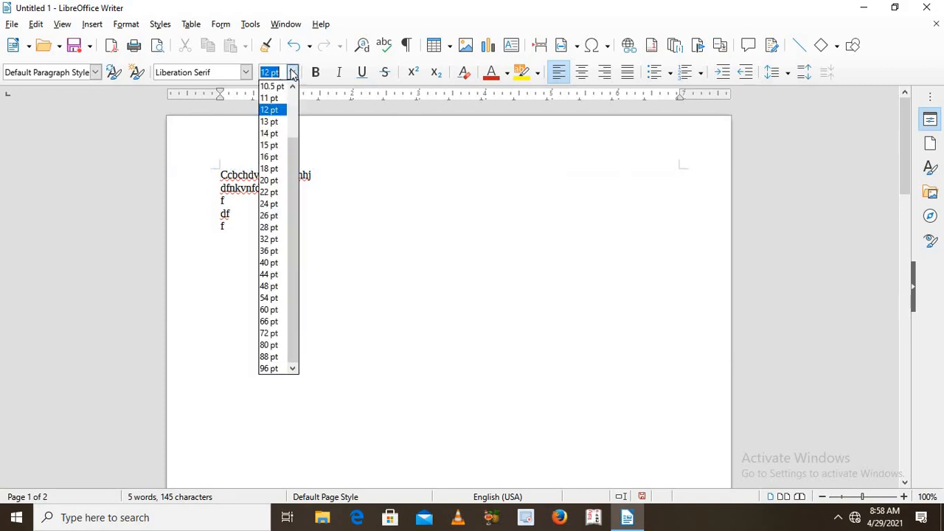
pyautogui.click(263, 251)
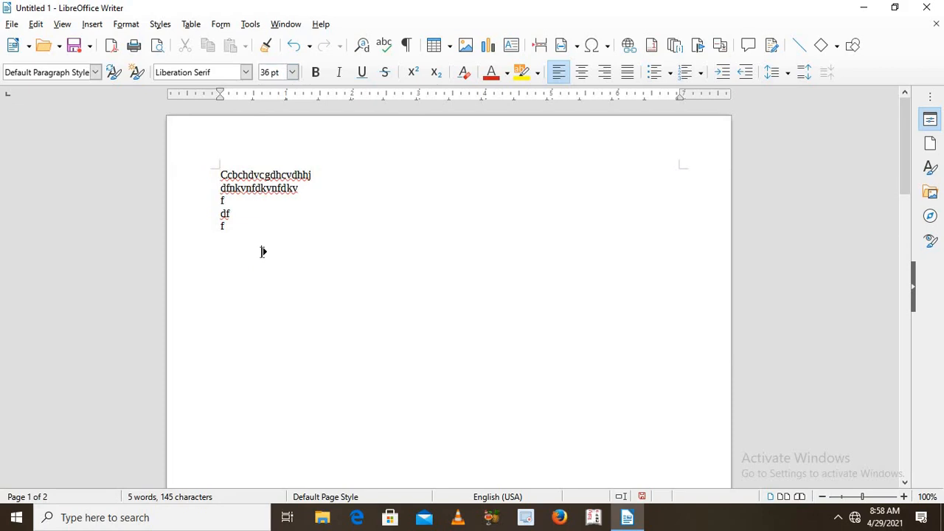
pyautogui.click(410, 134)
pyautogui.write('pa')
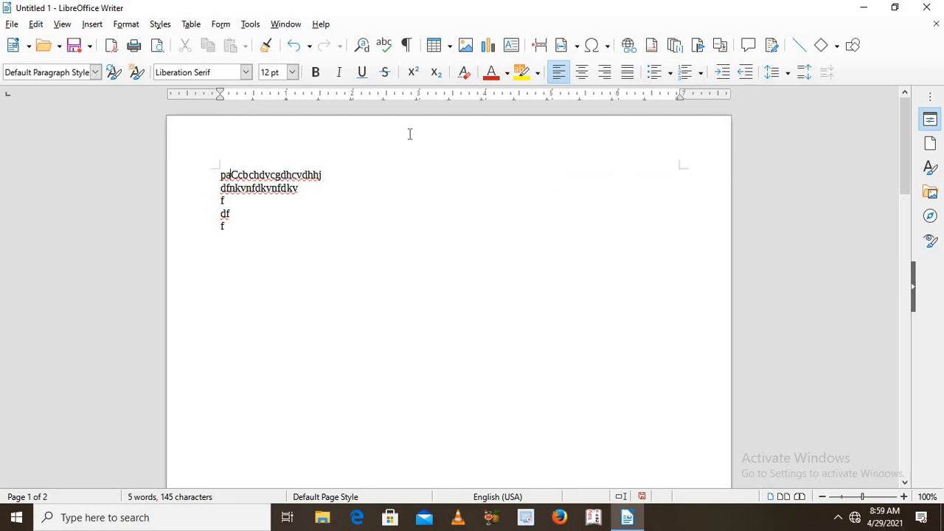
pyautogui.press('BackSpace')
pyautogui.press('BackSpace')
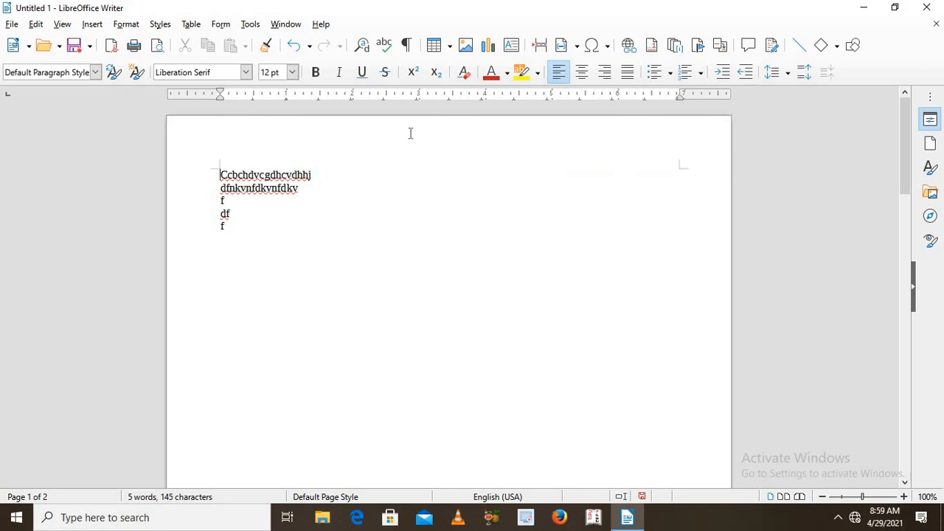
pyautogui.click(292, 71)
pyautogui.click(270, 227)
pyautogui.write('pag')
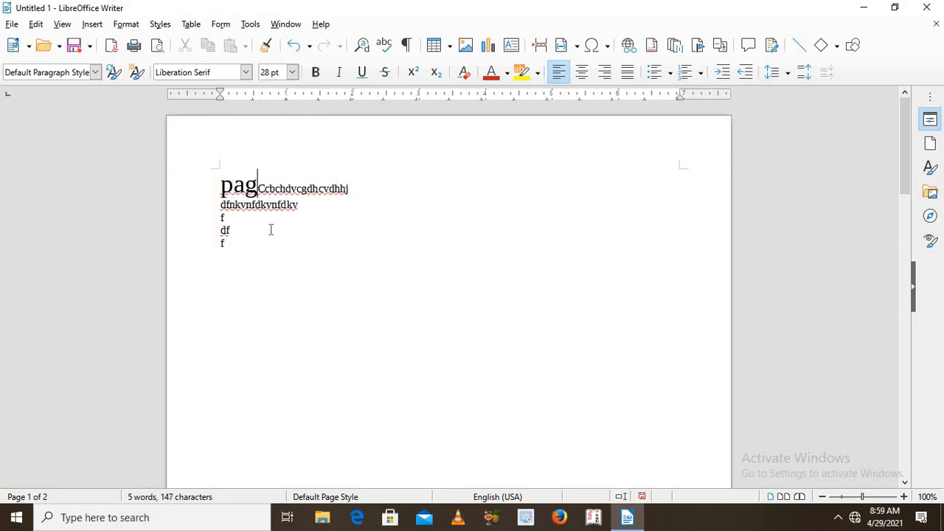
pyautogui.write('e')
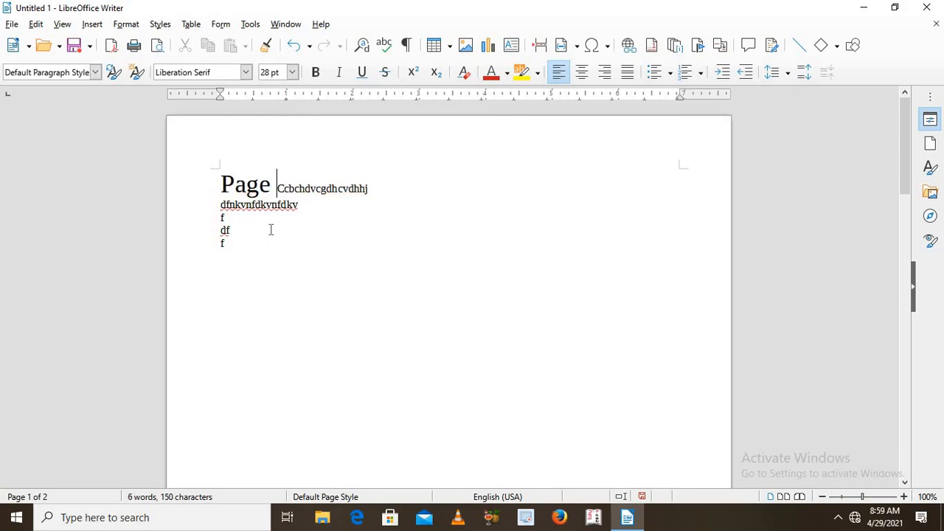
pyautogui.press('BackSpace')
pyautogui.press('BackSpace')
pyautogui.press('BackSpace')
pyautogui.press('BackSpace')
pyautogui.press('BackSpace')
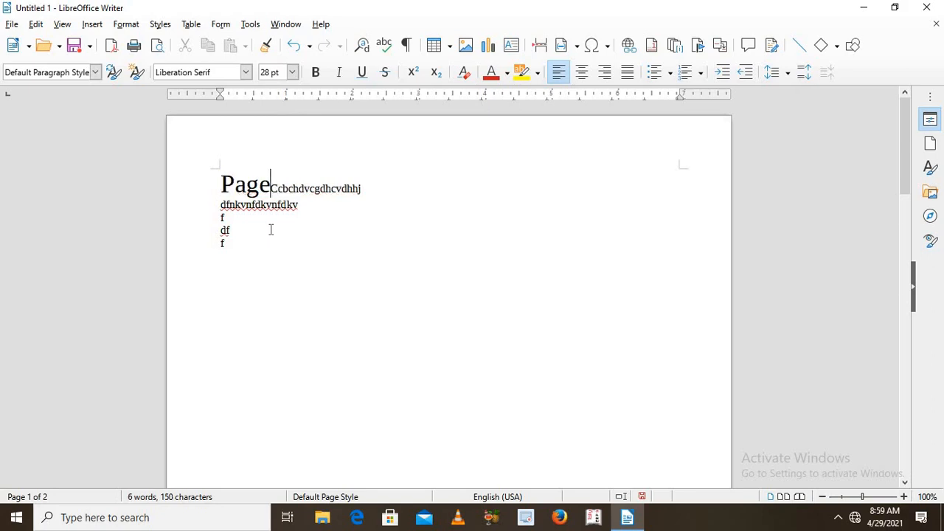
# Step: Add a header to the Default Page Style on the first page and enter "Page 1" in it
pyautogui.click(411, 134)
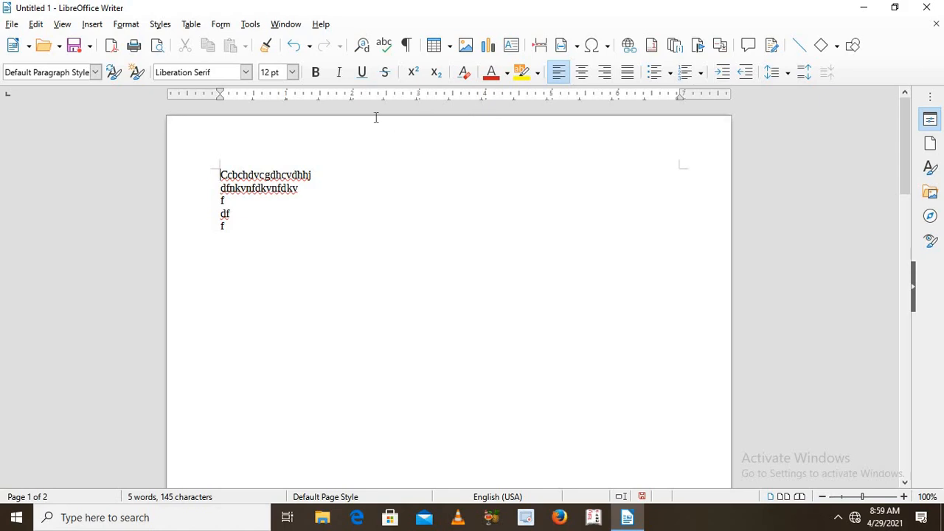
pyautogui.moveTo(458, 135)
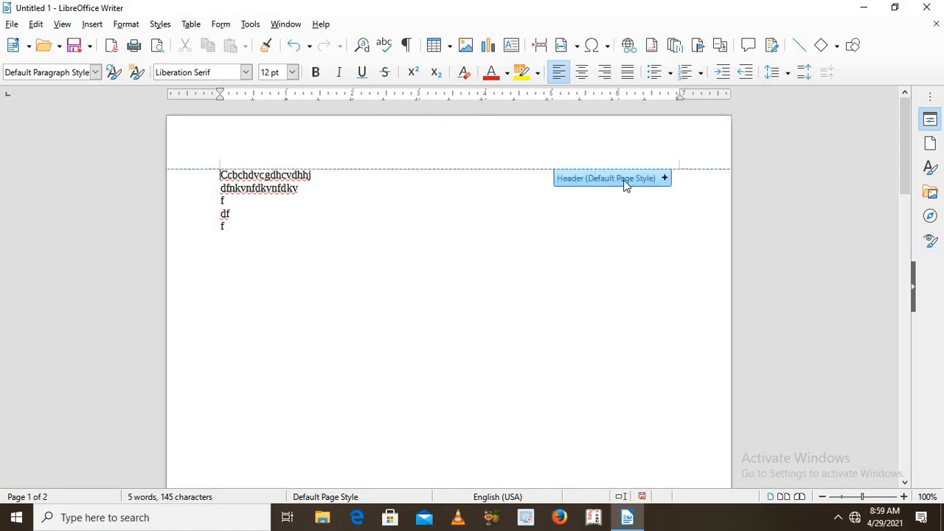
pyautogui.click(665, 178)
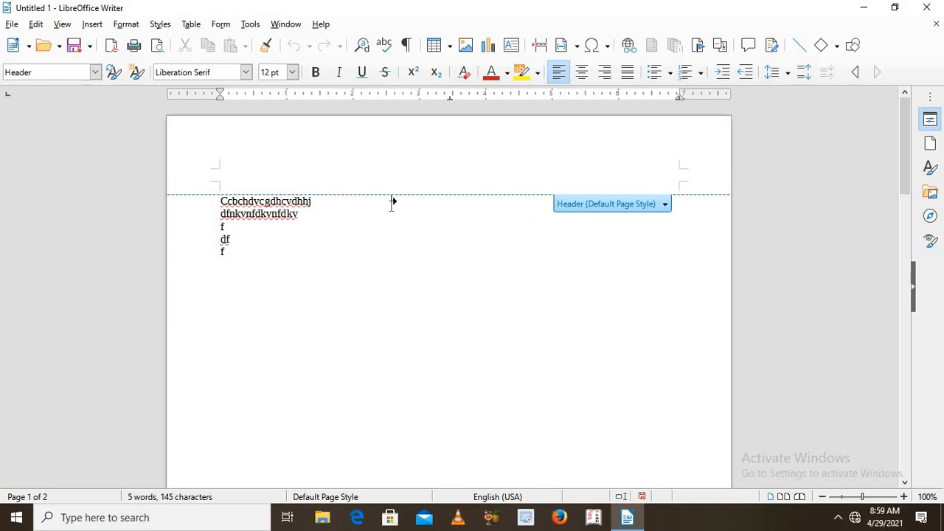
pyautogui.write('Page 1')
# Step: Add a footer to the Default Page Style at the end of page 1 and enter "IT HUNT PAGE 1"
pyautogui.click(901, 328)
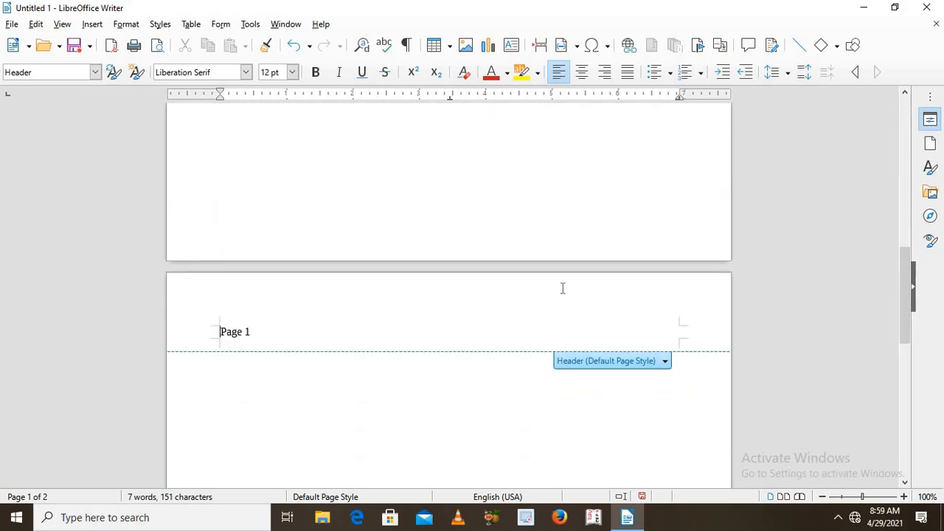
pyautogui.moveTo(495, 247)
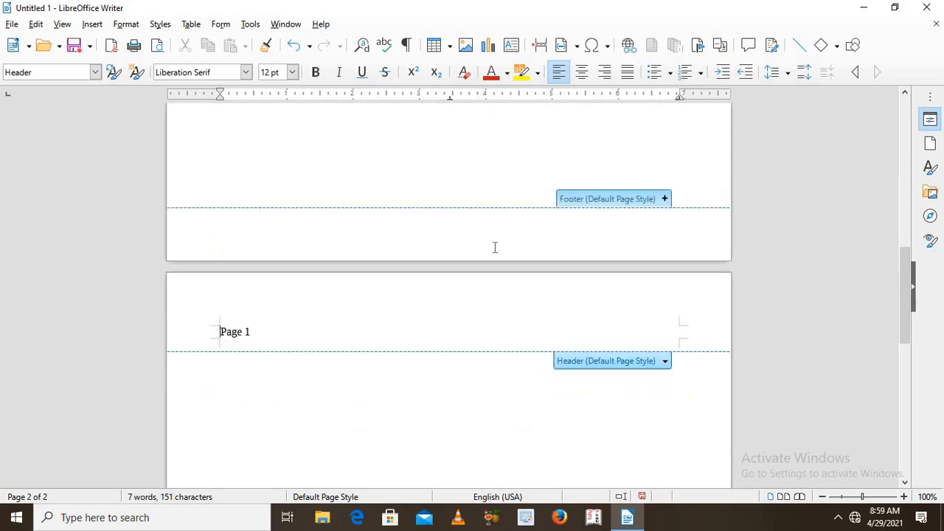
pyautogui.click(388, 230)
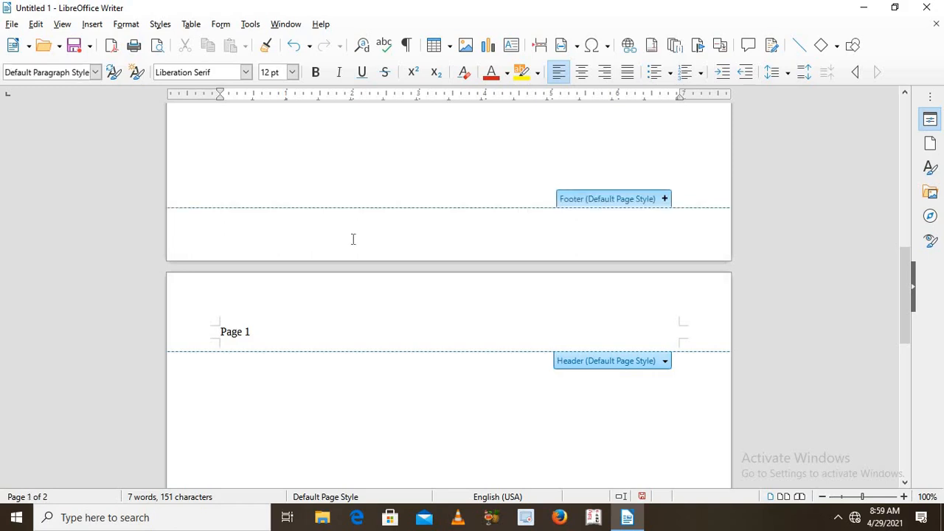
pyautogui.click(353, 239)
pyautogui.click(663, 199)
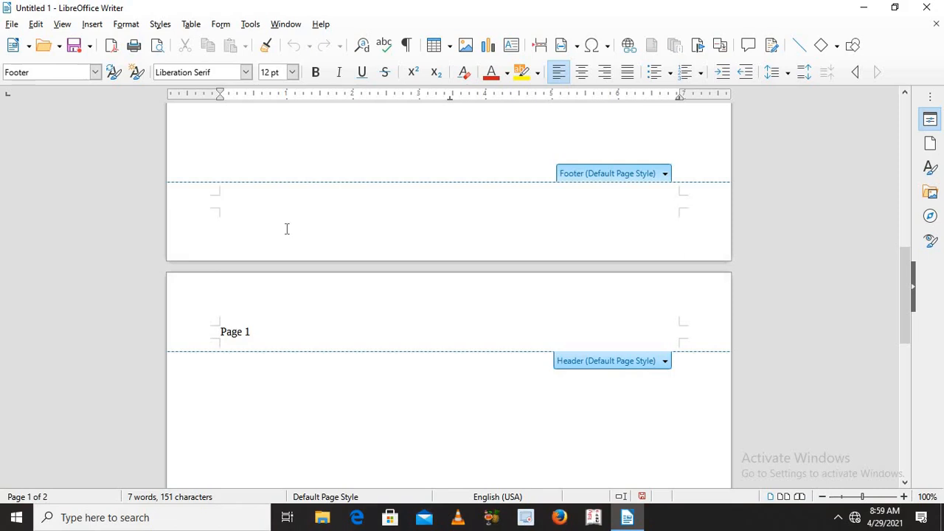
pyautogui.write('IT HUNT PAGE')
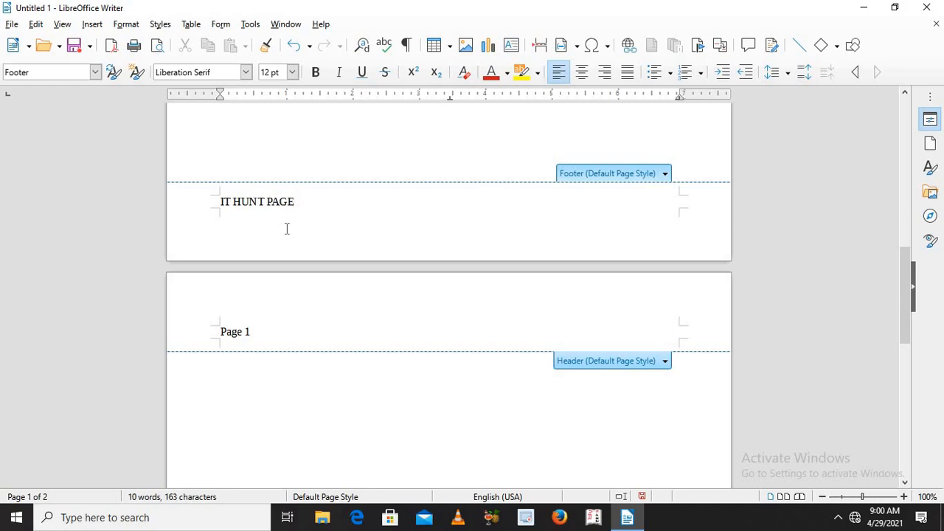
pyautogui.write('|')
pyautogui.press('BackSpace')
pyautogui.write('1')
# Step: Change the header text on the second page to "Page 2"
pyautogui.click(254, 330)
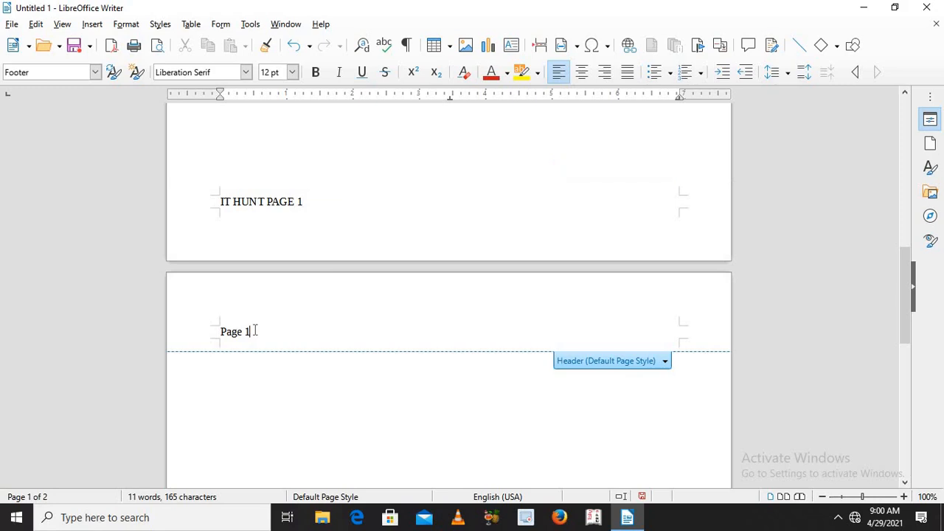
pyautogui.press('BackSpace')
pyautogui.write('2')
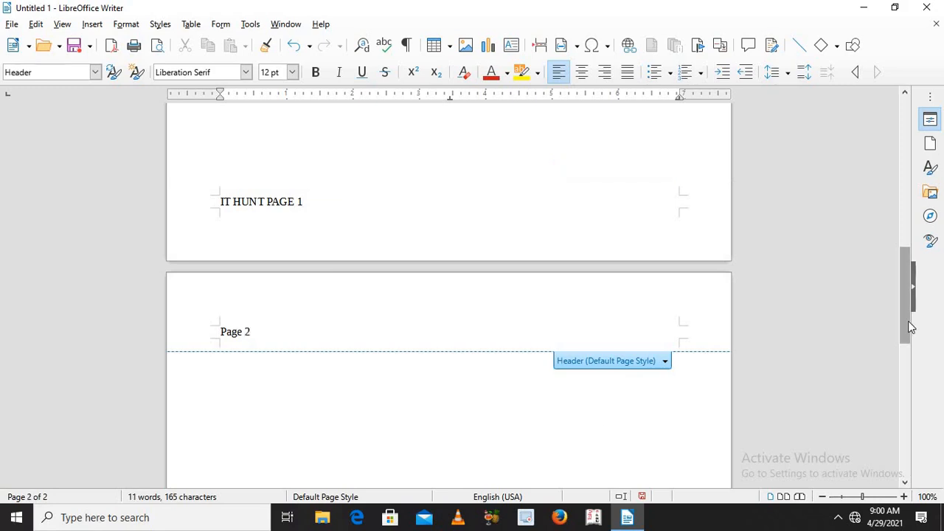
# Step: Change the footer text on the second page to "IT HUNT PAGE 2"
pyautogui.scroll(5, 908, 321)
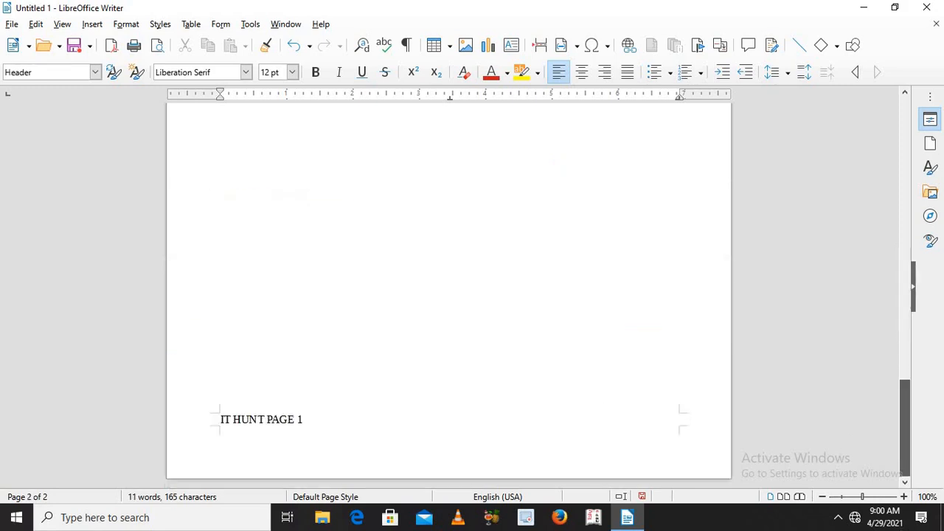
pyautogui.click(303, 420)
pyautogui.press('BackSpace')
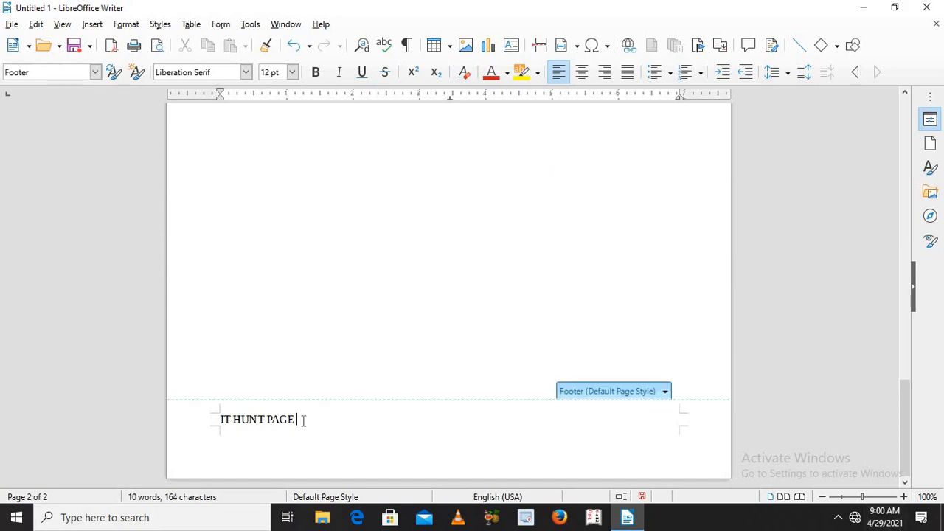
pyautogui.write('2')
# Step: Insert several blank lines after the footer text on the second page
pyautogui.press('Return')
pyautogui.press('Return')
pyautogui.press('Return')
pyautogui.press('Return')
pyautogui.press('Return')
pyautogui.press('Return')
pyautogui.press('Return')
pyautogui.press('Return')
pyautogui.press('Return')
pyautogui.press('Return')
pyautogui.press('Return')
pyautogui.press('Return')
pyautogui.press('Return')
pyautogui.press('Return')
pyautogui.press('Return')
pyautogui.press('Return')
pyautogui.press('Return')
pyautogui.press('Return')
pyautogui.press('Return')
pyautogui.press('Return')
pyautogui.press('Return')
pyautogui.press('Return')
pyautogui.press('Return')
pyautogui.press('Return')
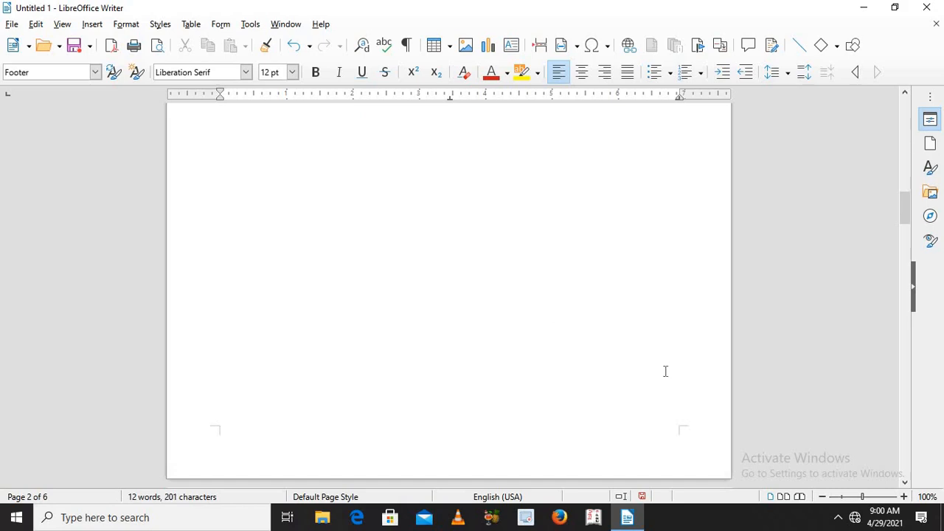
# Step: Try to insert a page break in the footer on the second page
pyautogui.click(315, 123)
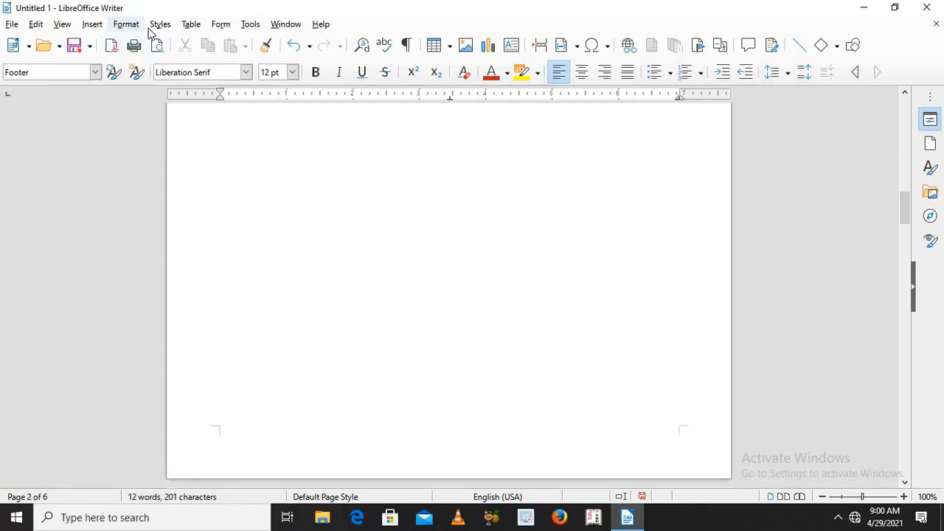
pyautogui.click(92, 24)
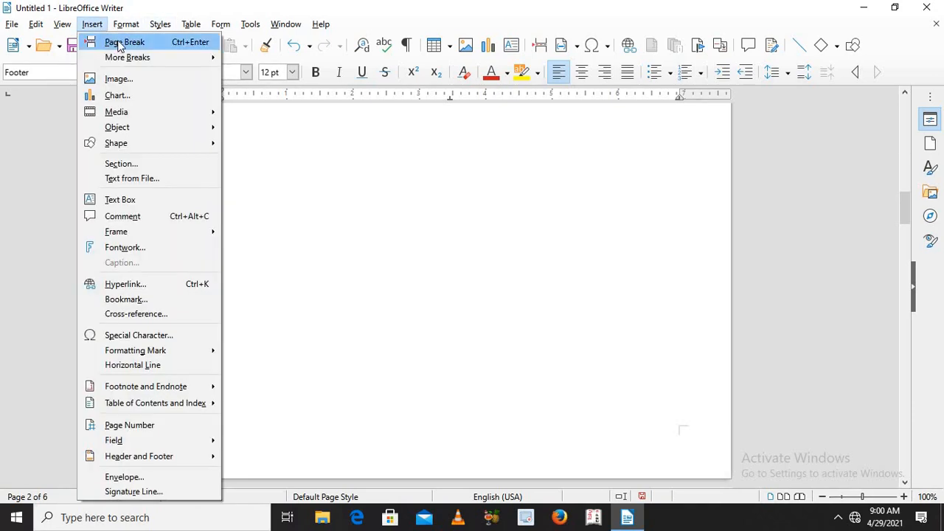
pyautogui.click(116, 42)
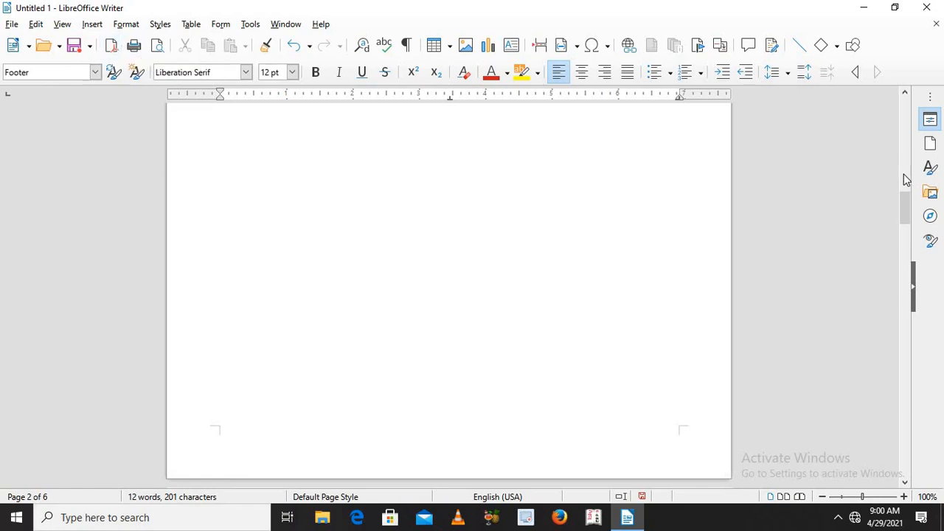
pyautogui.scroll(10, 906, 180)
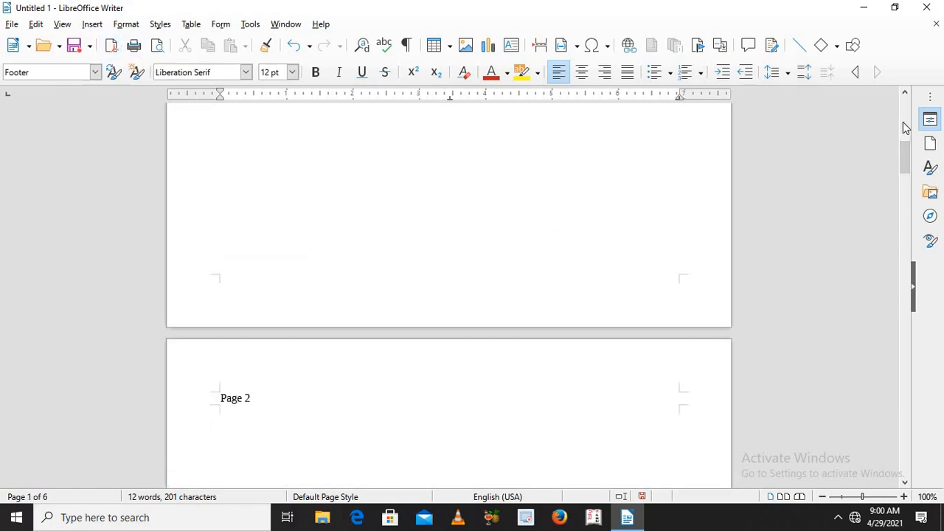
pyautogui.scroll(10, 906, 127)
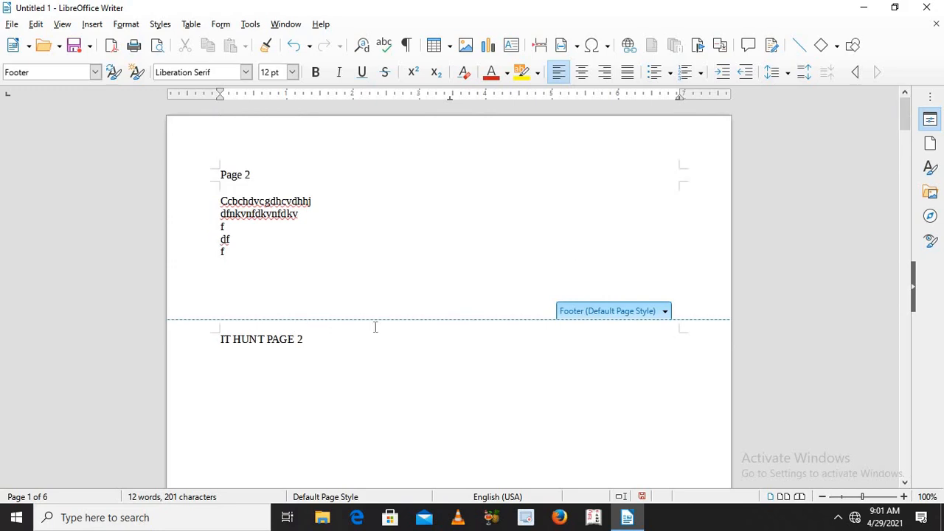
pyautogui.click(93, 24)
pyautogui.moveTo(114, 59)
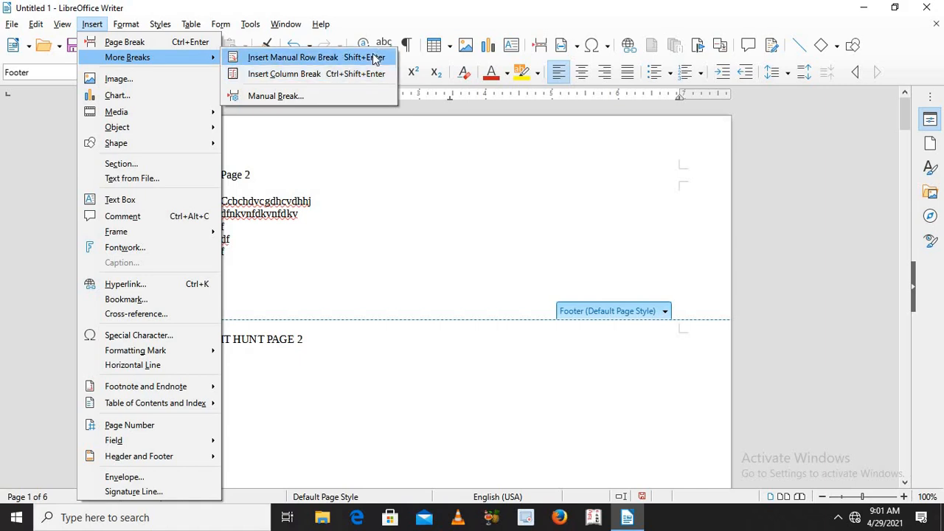
pyautogui.click(244, 160)
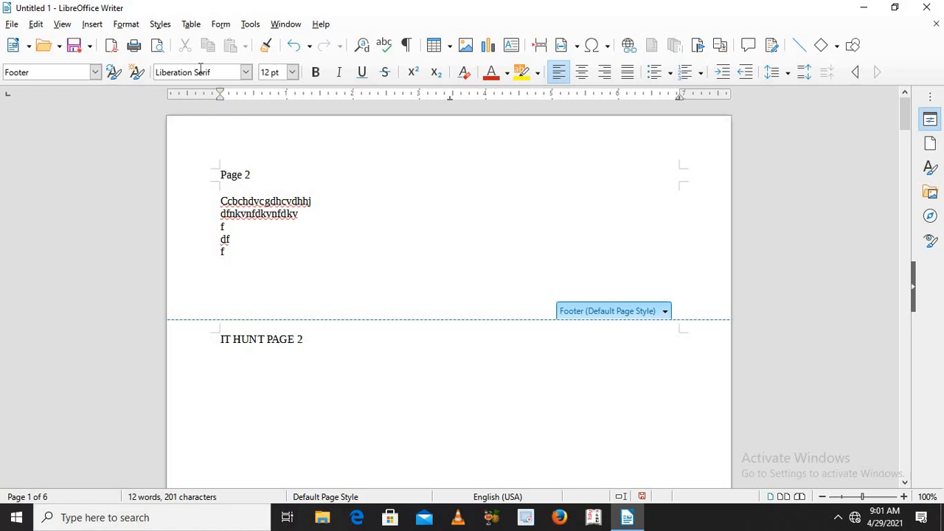
# Step: Insert the text of the OpenDocument file modified 4/23/2021 3:50 PM from the Documents folder into the footer
pyautogui.click(92, 24)
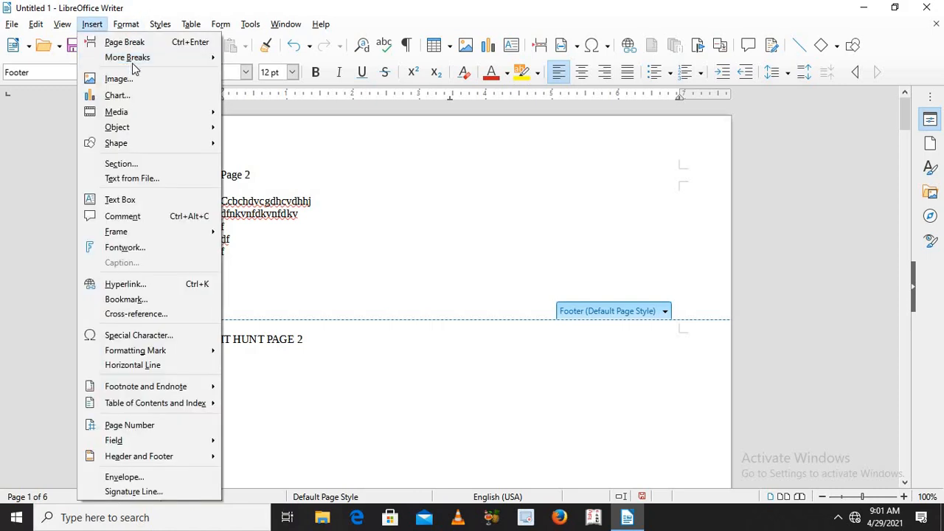
pyautogui.moveTo(144, 63)
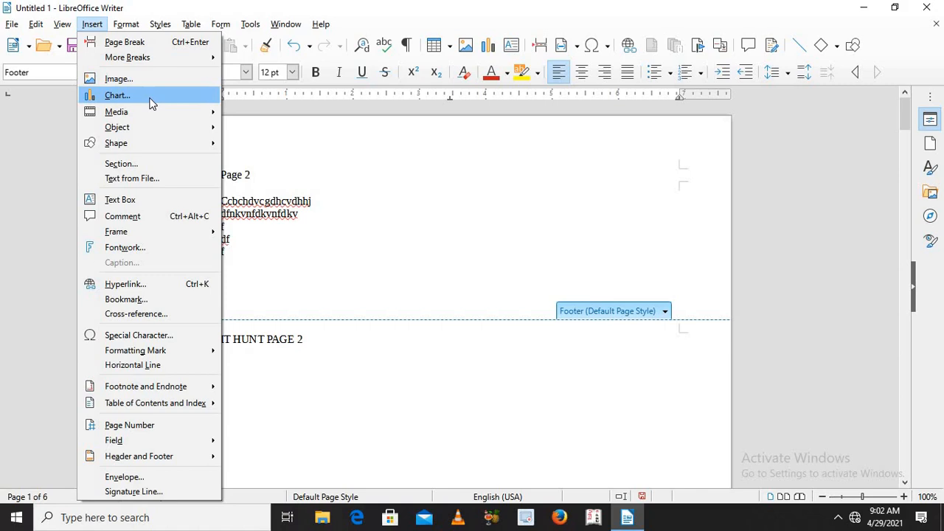
pyautogui.moveTo(147, 111)
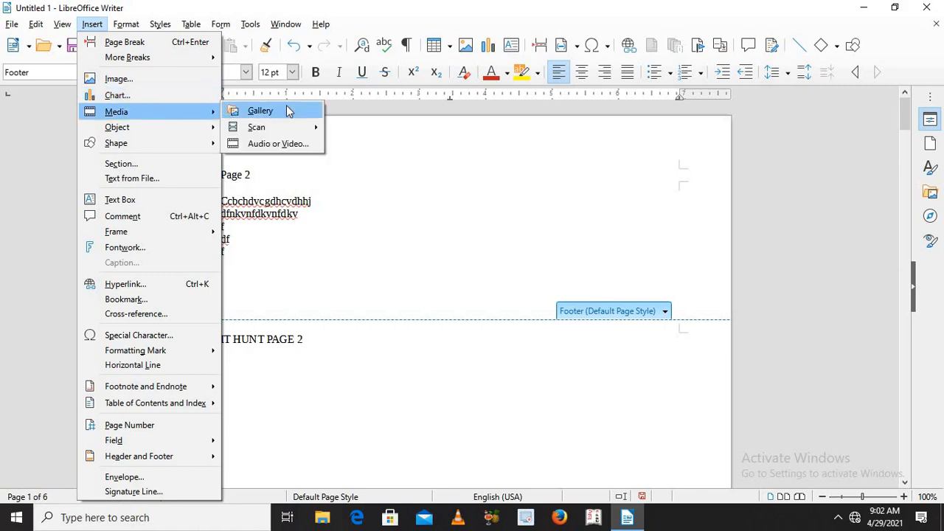
pyautogui.moveTo(283, 130)
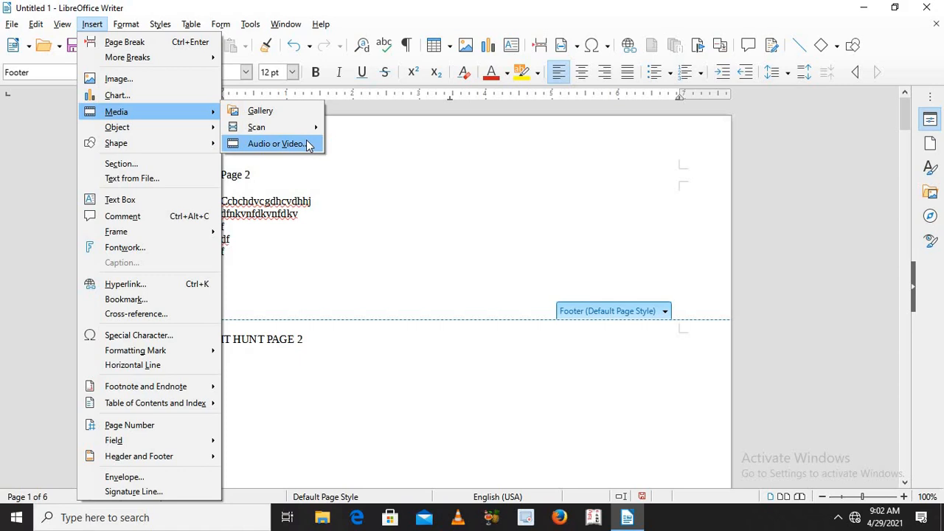
pyautogui.moveTo(123, 132)
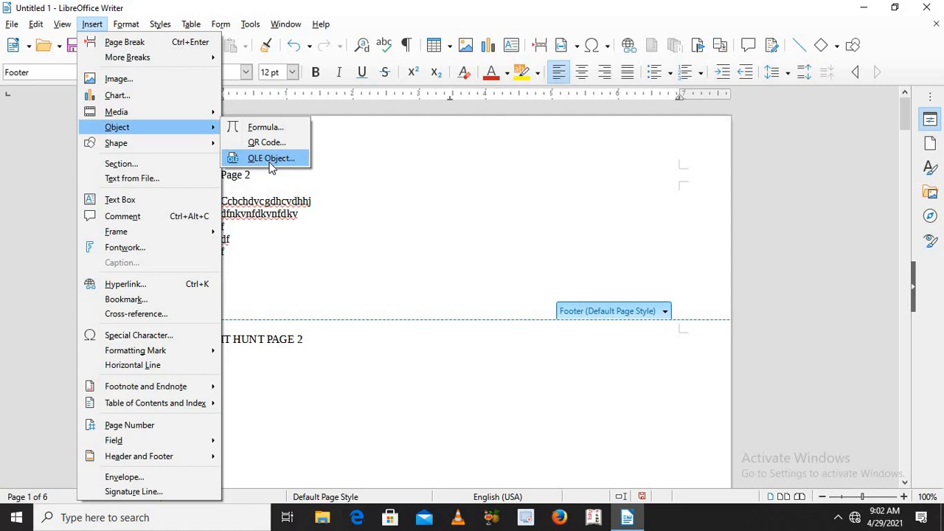
pyautogui.click(150, 179)
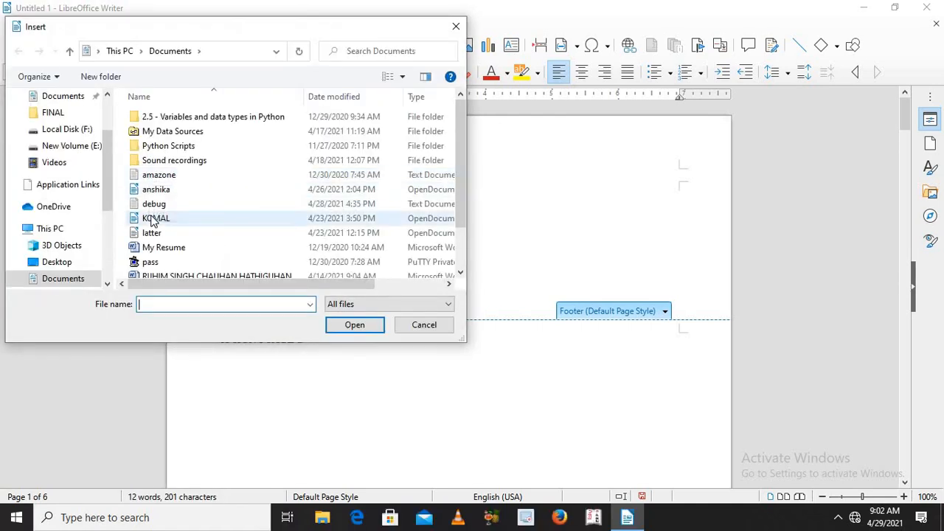
pyautogui.doubleClick(151, 219)
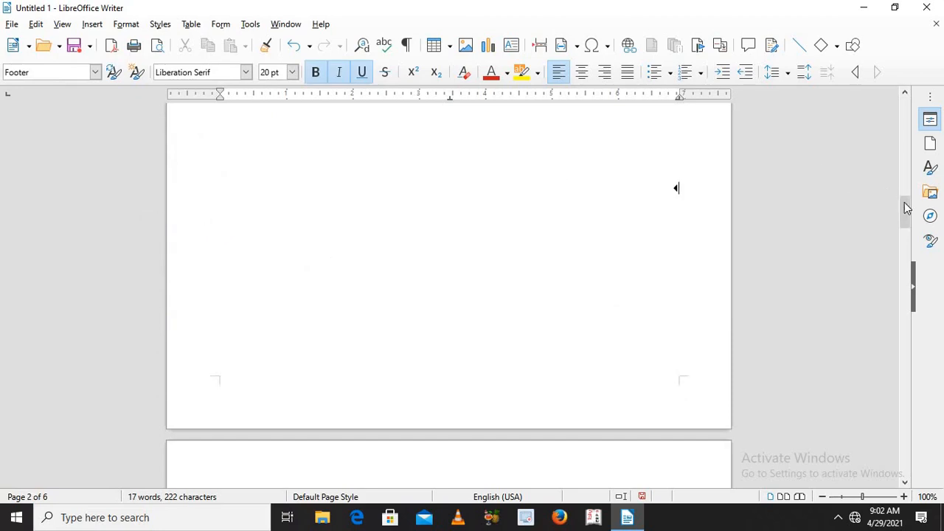
pyautogui.moveTo(906, 211); pyautogui.dragTo(902, 326)
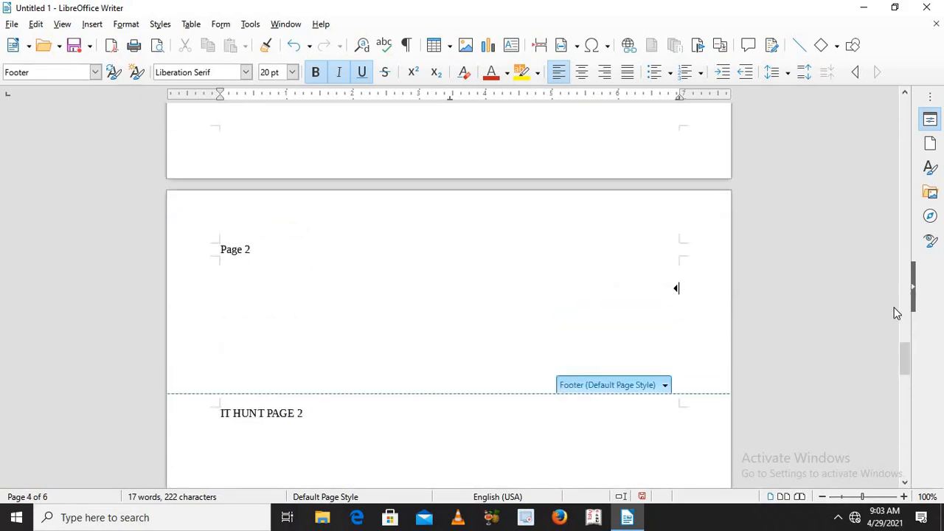
pyautogui.moveTo(905, 358); pyautogui.dragTo(911, 115)
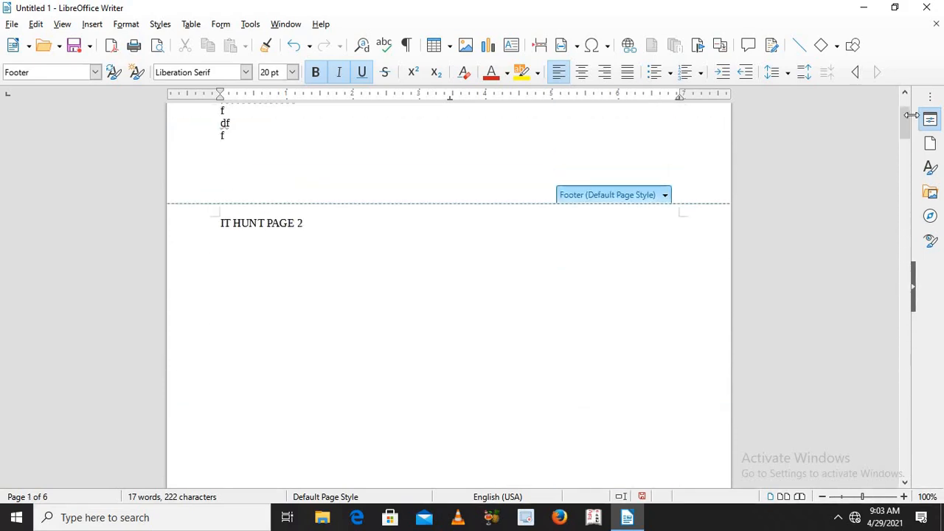
# Step: Examine the shapes available for insertion, from lines and basic shapes to block arrows and symbol shapes
pyautogui.click(95, 24)
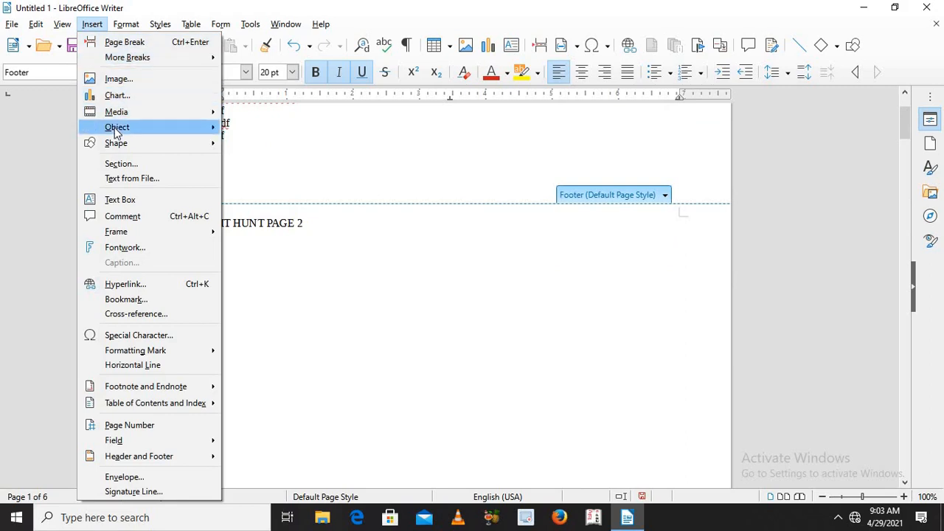
pyautogui.moveTo(196, 146)
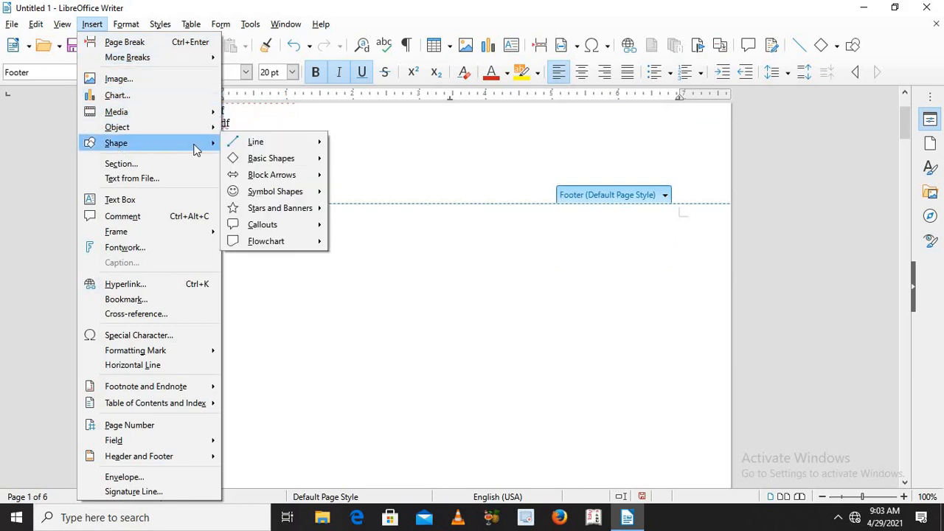
pyautogui.moveTo(251, 143)
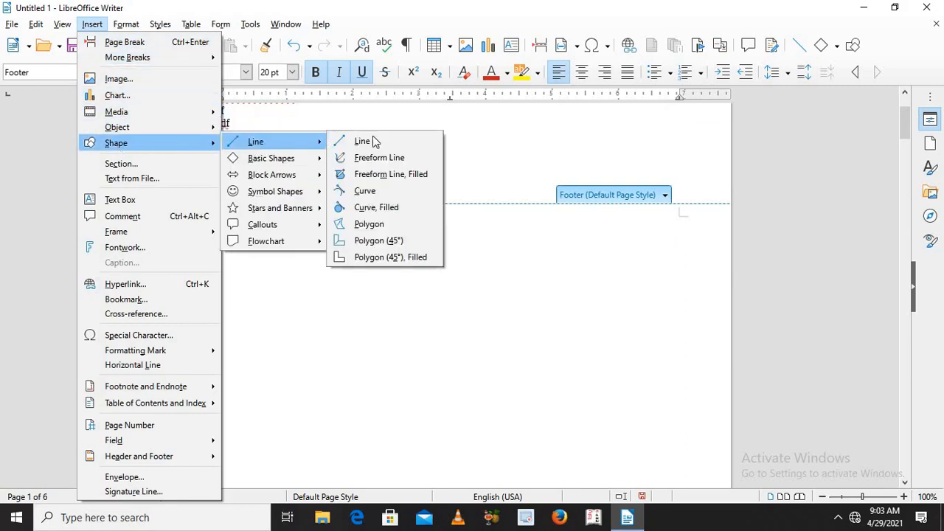
pyautogui.moveTo(234, 157)
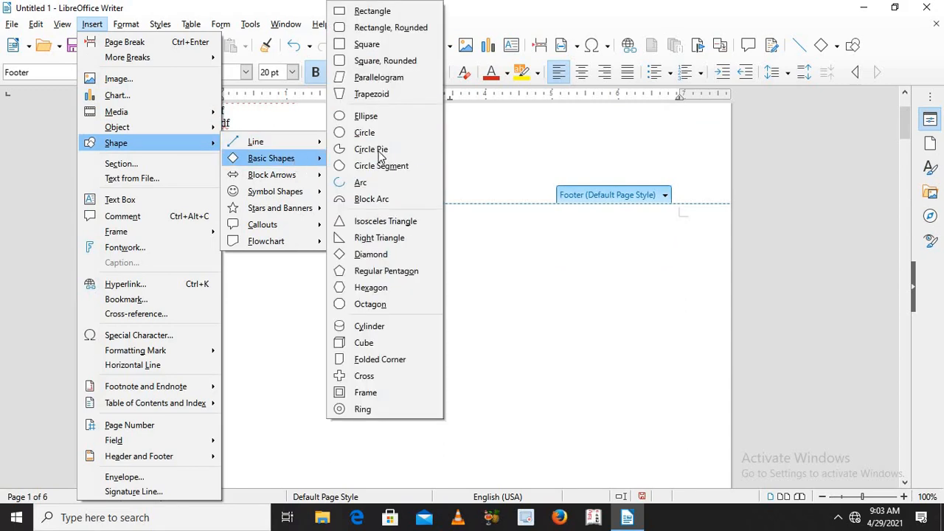
pyautogui.moveTo(273, 179)
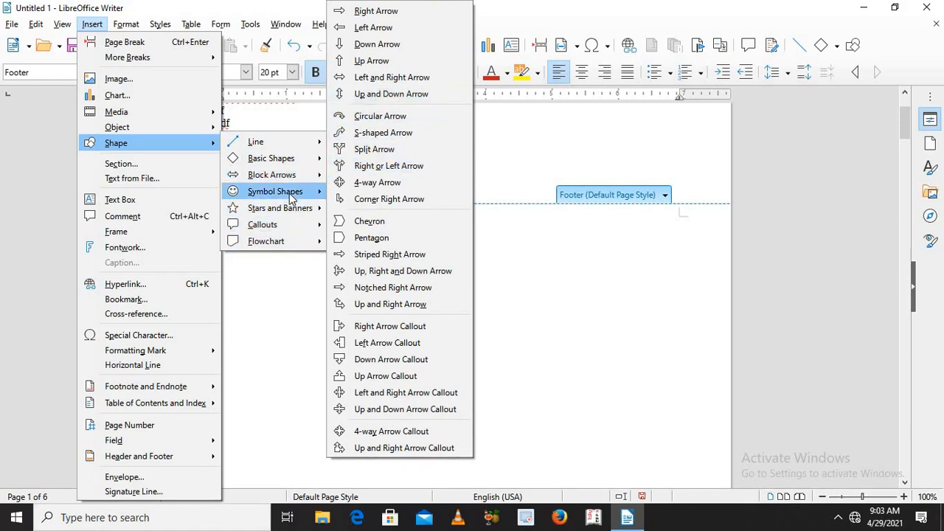
pyautogui.moveTo(289, 193)
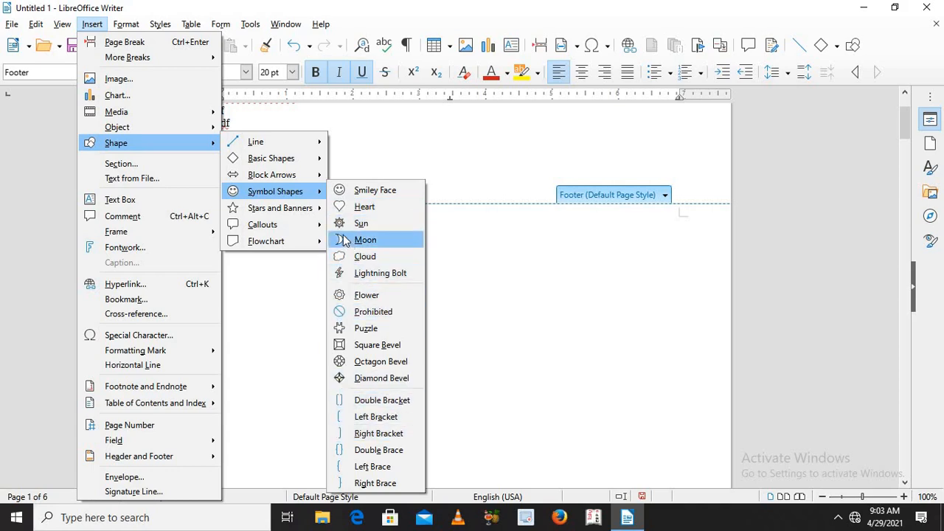
pyautogui.moveTo(313, 215)
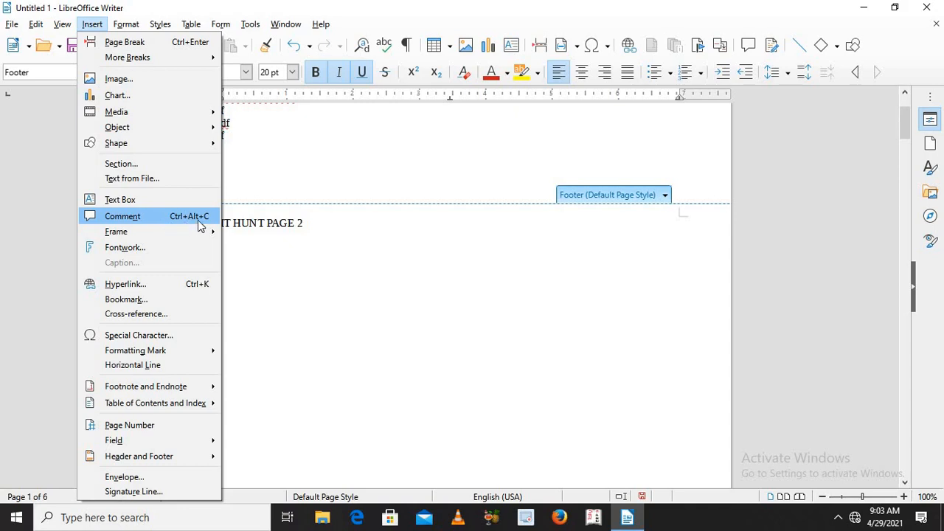
pyautogui.moveTo(198, 237)
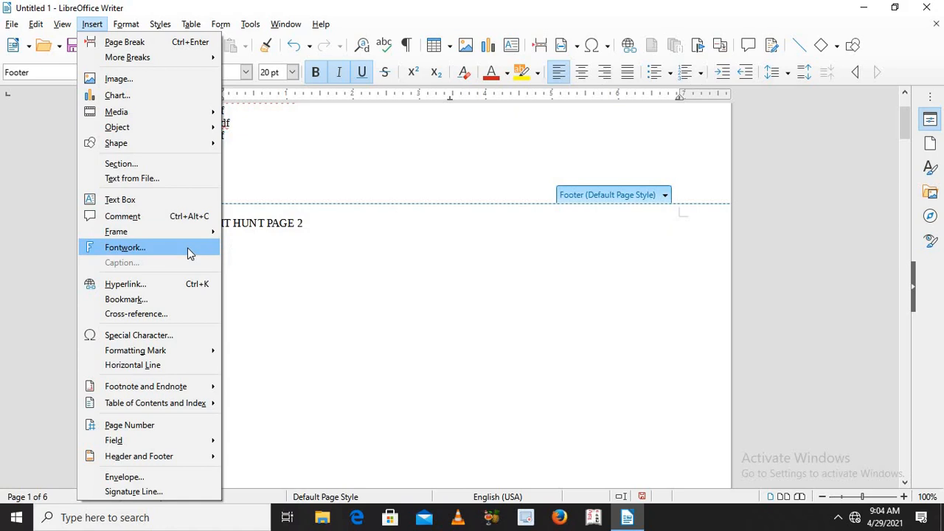
# Step: Insert a Fontwork object in the yellow NOTE style into the footer area
pyautogui.click(187, 252)
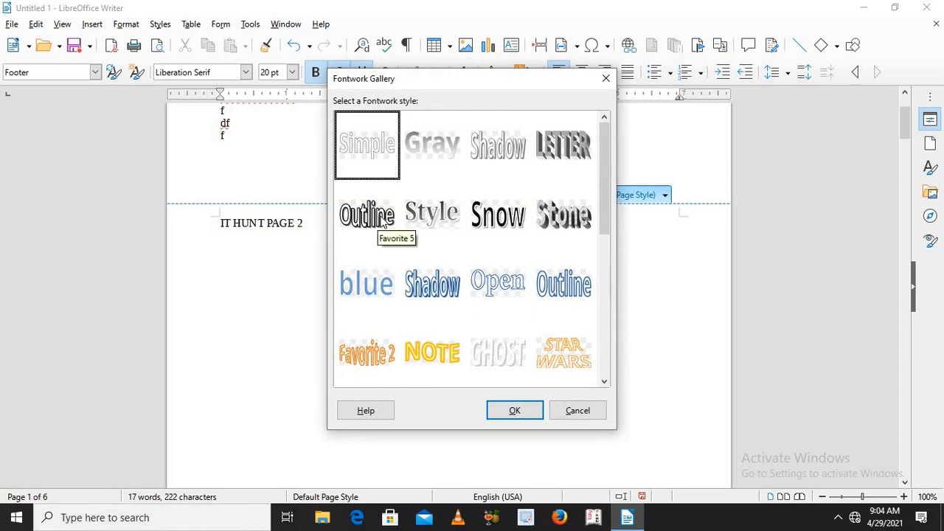
pyautogui.click(383, 223)
pyautogui.click(422, 218)
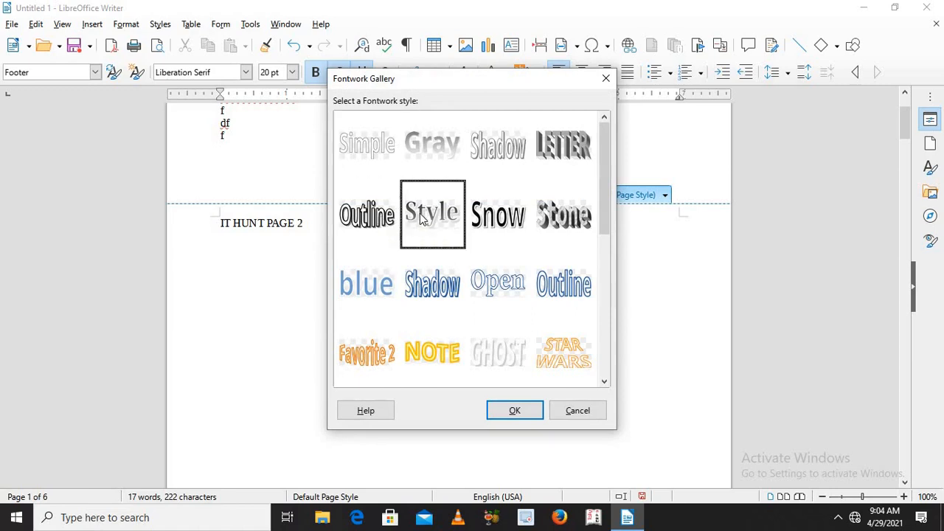
pyautogui.click(507, 148)
pyautogui.click(562, 220)
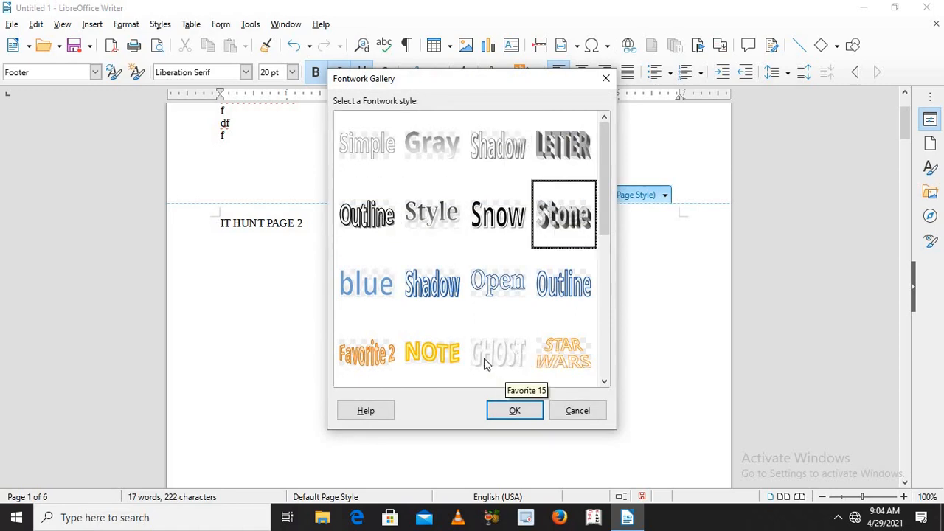
pyautogui.click(460, 359)
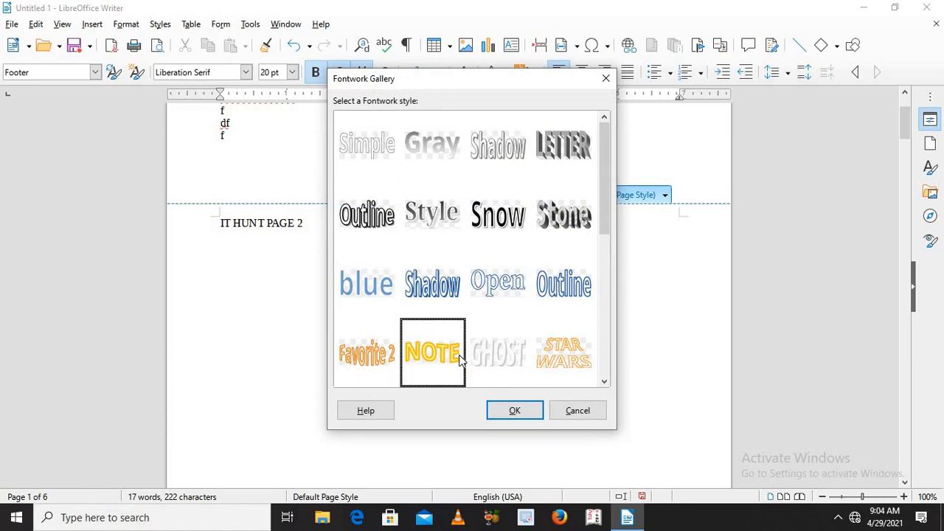
pyautogui.click(506, 415)
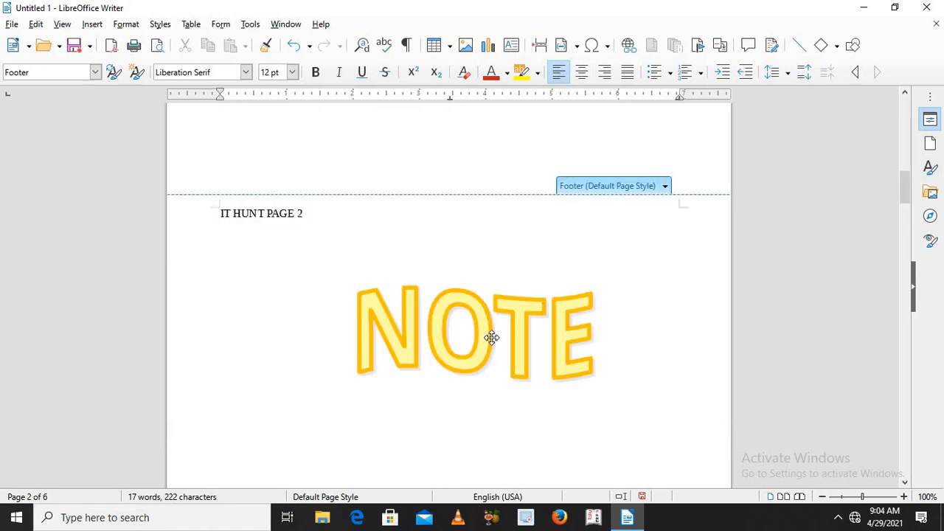
# Step: Replace the text of the NOTE Fontwork object with "IT HUNT"
pyautogui.click(491, 337)
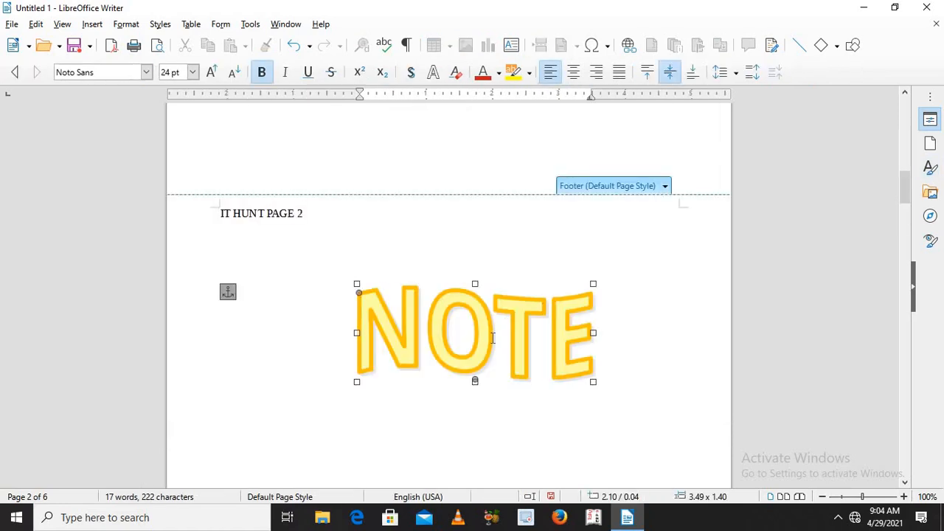
pyautogui.write('ghar')
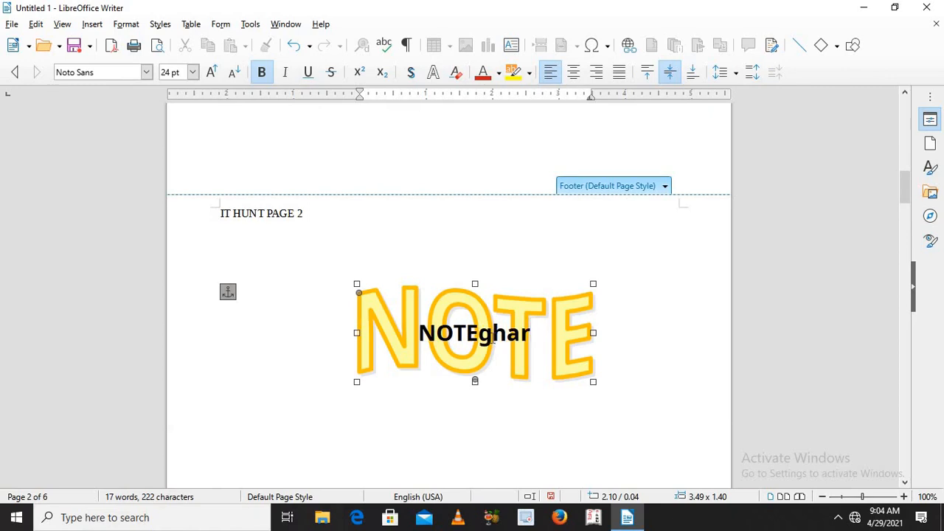
pyautogui.press('BackSpace')
pyautogui.press('BackSpace')
pyautogui.press('BackSpace')
pyautogui.press('BackSpace')
pyautogui.press('BackSpace')
pyautogui.press('BackSpace')
pyautogui.press('BackSpace')
pyautogui.press('BackSpace')
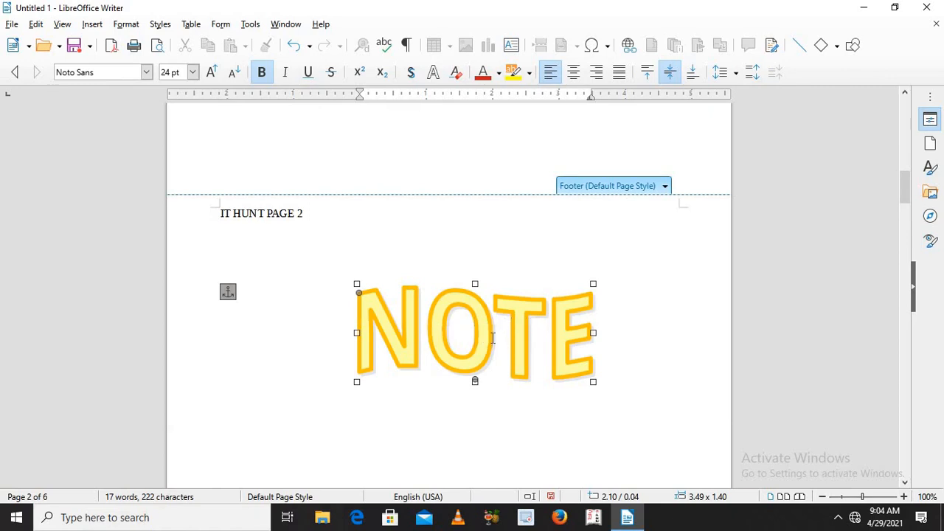
pyautogui.write('IT HUNT')
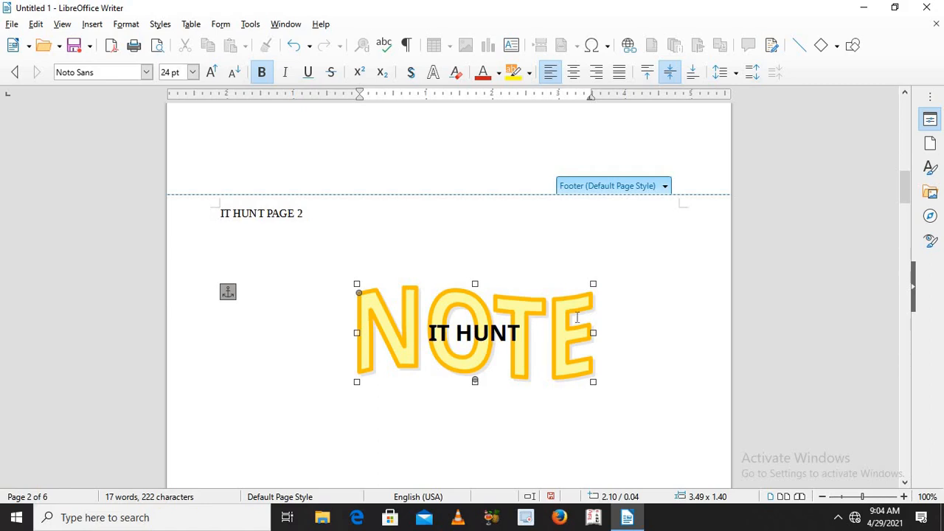
pyautogui.click(597, 328)
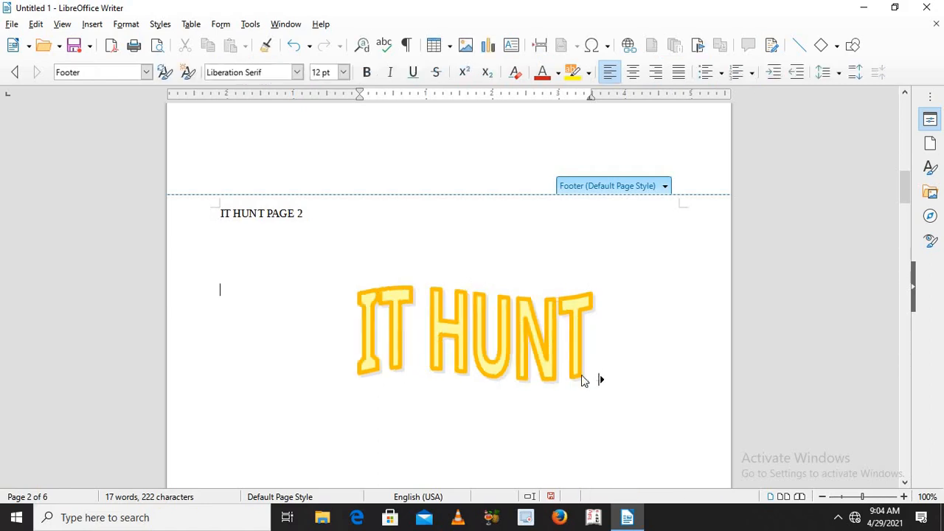
pyautogui.click(346, 327)
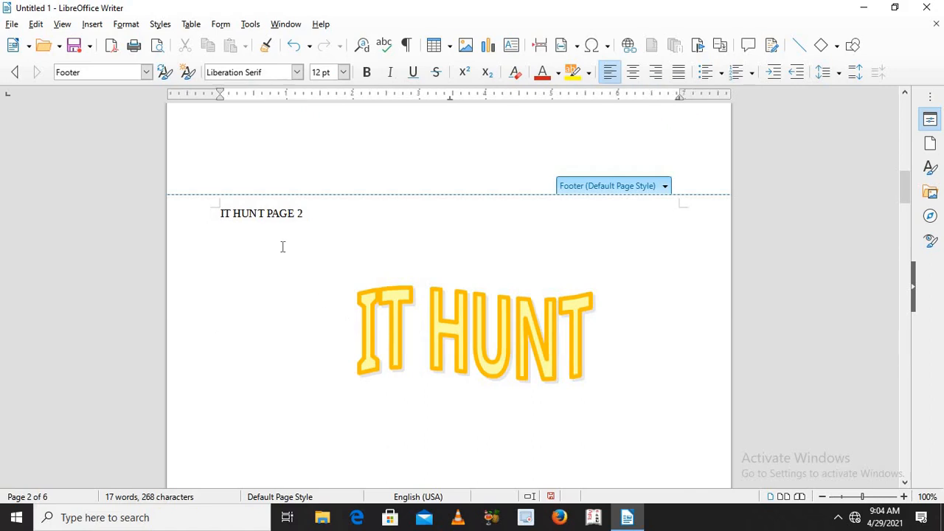
# Step: Examine the hyperlink settings offered for Internet, Mail, Document and New Document targets, including the new document file types
pyautogui.click(93, 27)
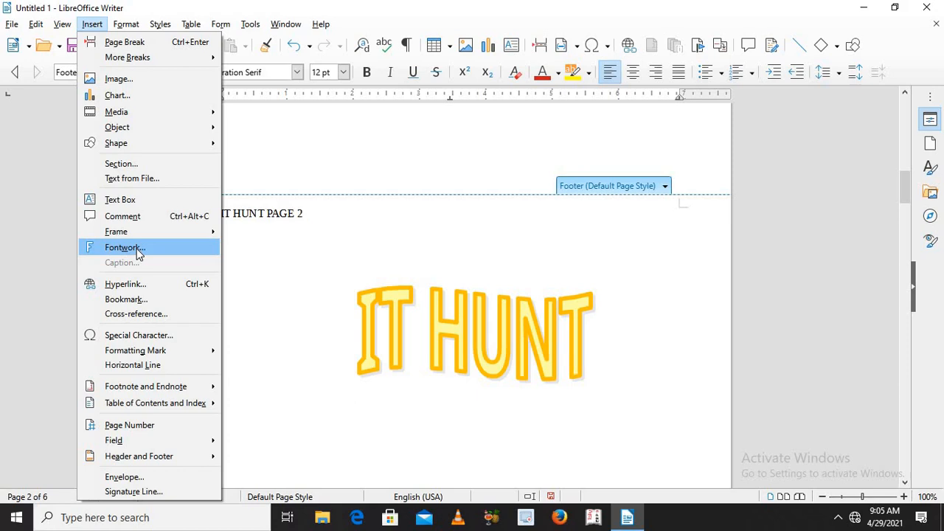
pyautogui.click(157, 287)
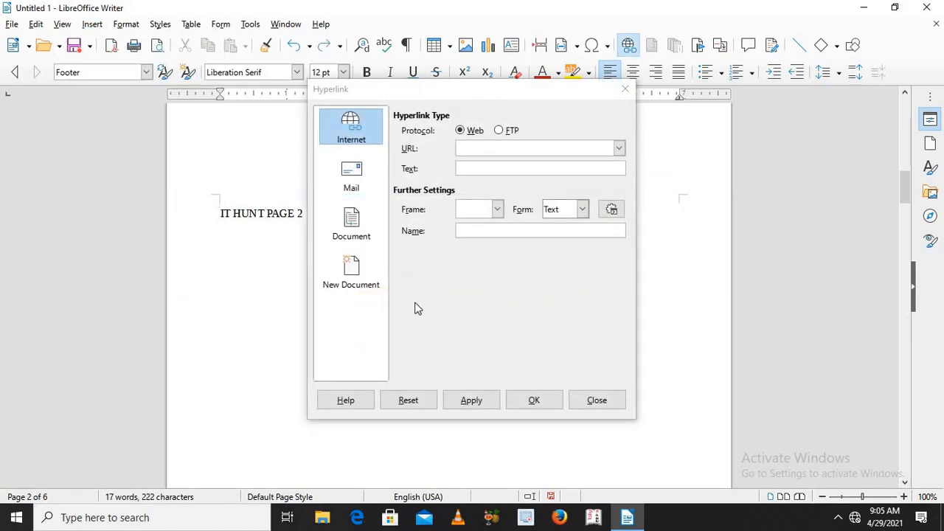
pyautogui.click(465, 152)
pyautogui.click(349, 185)
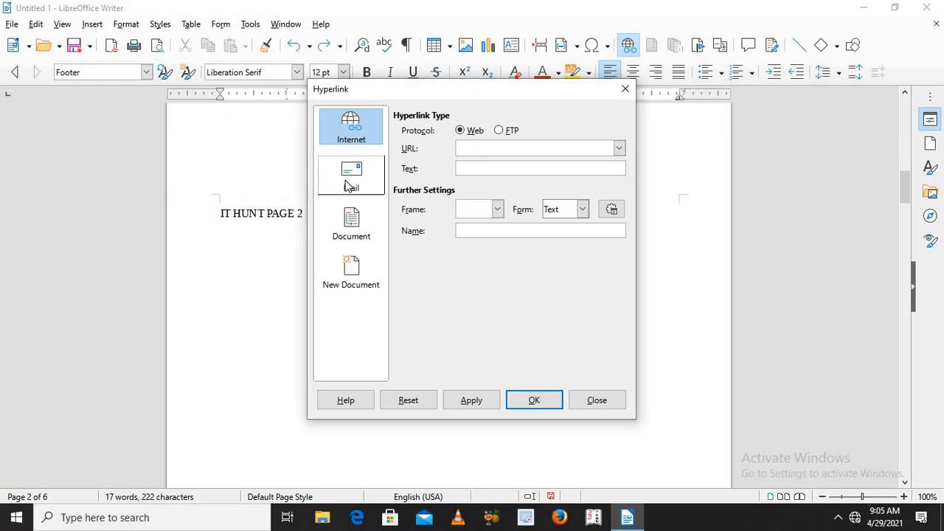
pyautogui.click(349, 221)
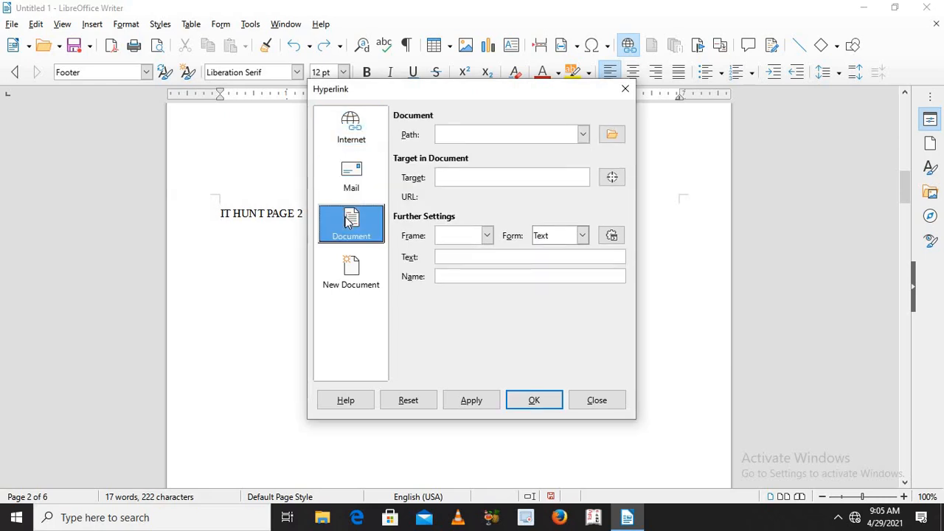
pyautogui.click(350, 269)
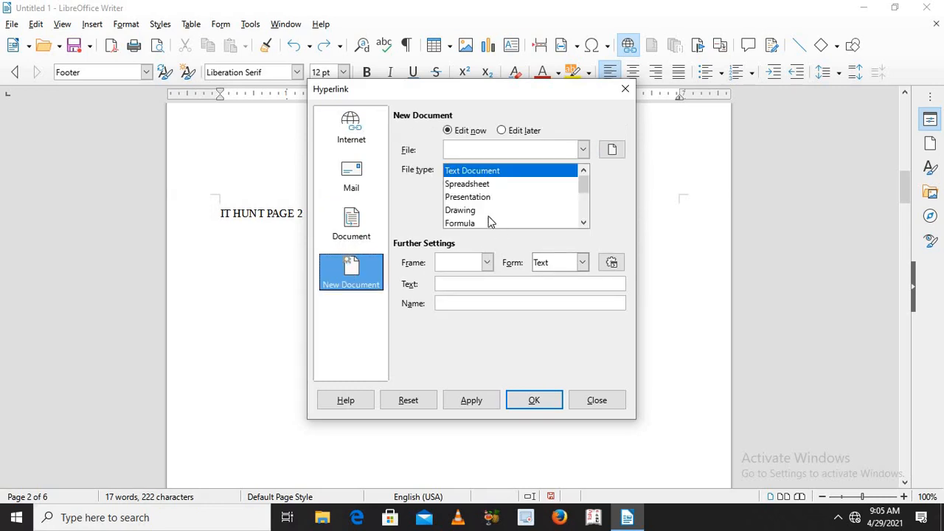
pyautogui.click(584, 216)
pyautogui.moveTo(583, 216); pyautogui.dragTo(583, 186)
pyautogui.click(359, 184)
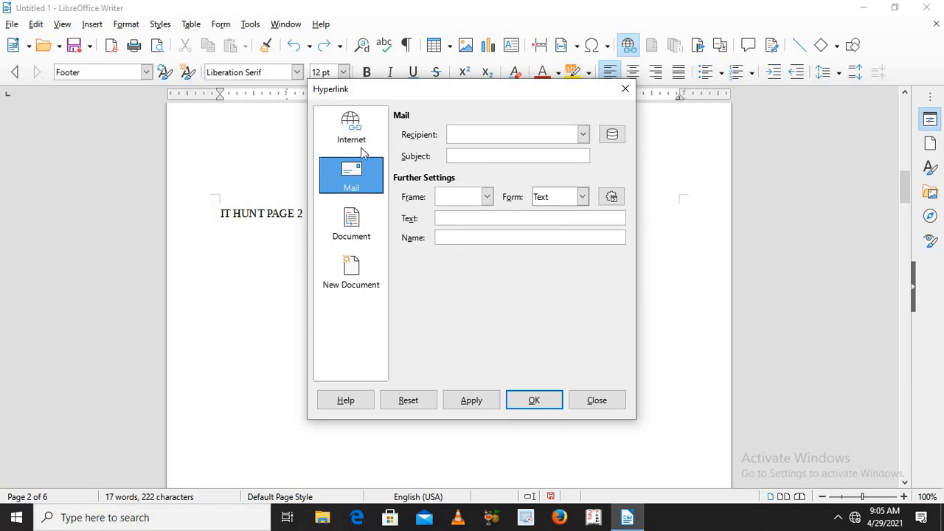
pyautogui.click(360, 144)
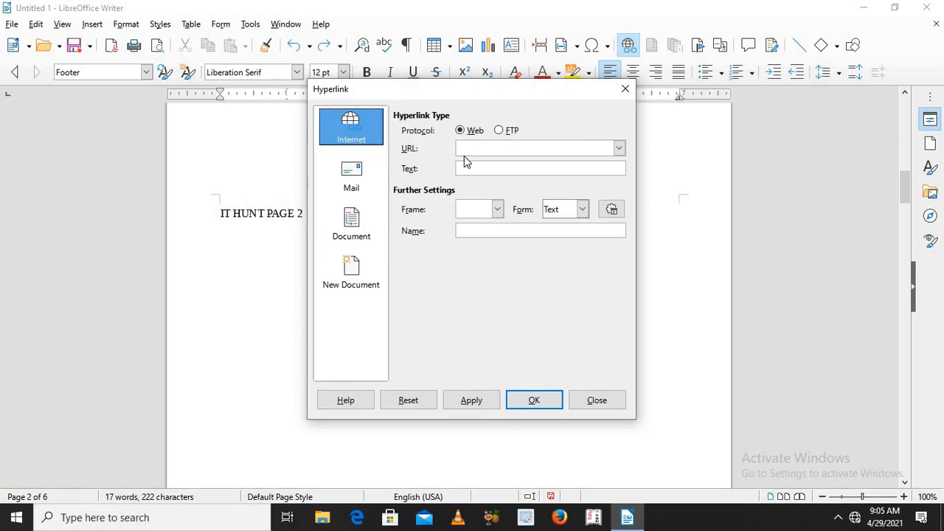
pyautogui.click(467, 149)
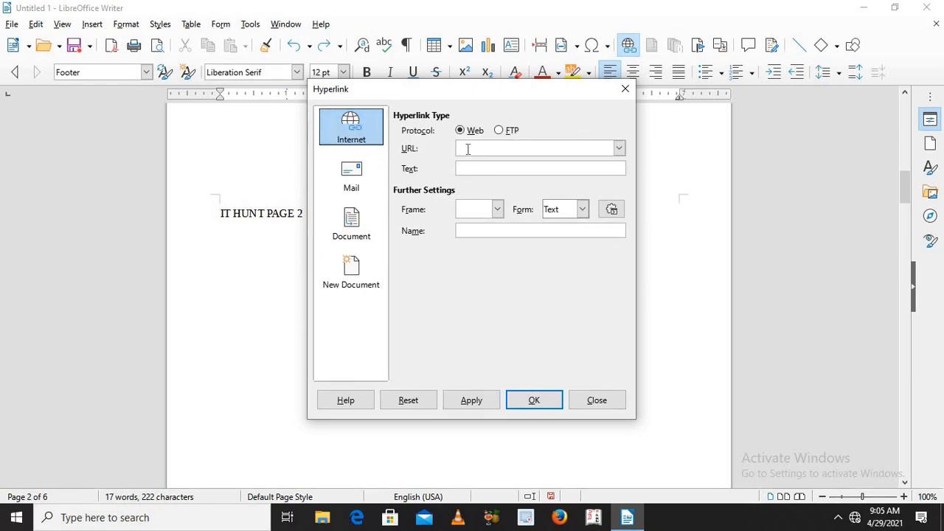
pyautogui.write('www.PICTURE.COM')
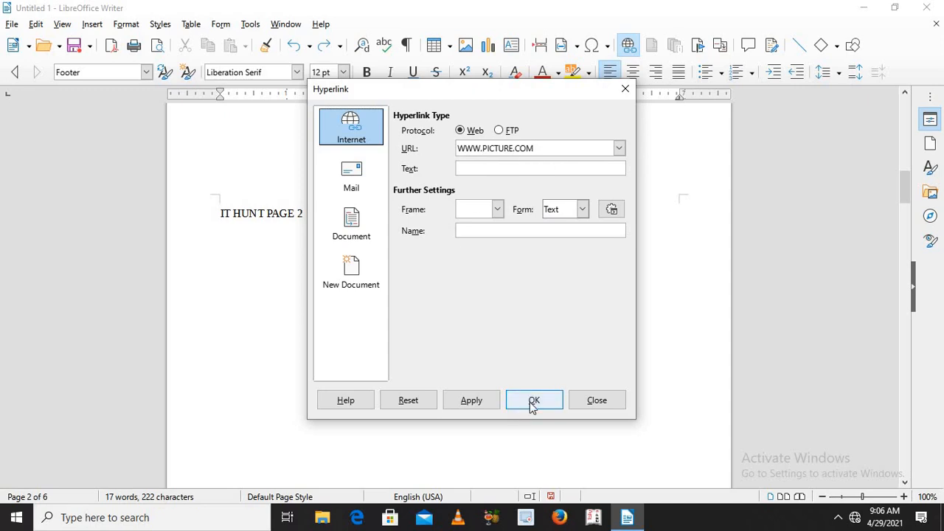
pyautogui.click(493, 407)
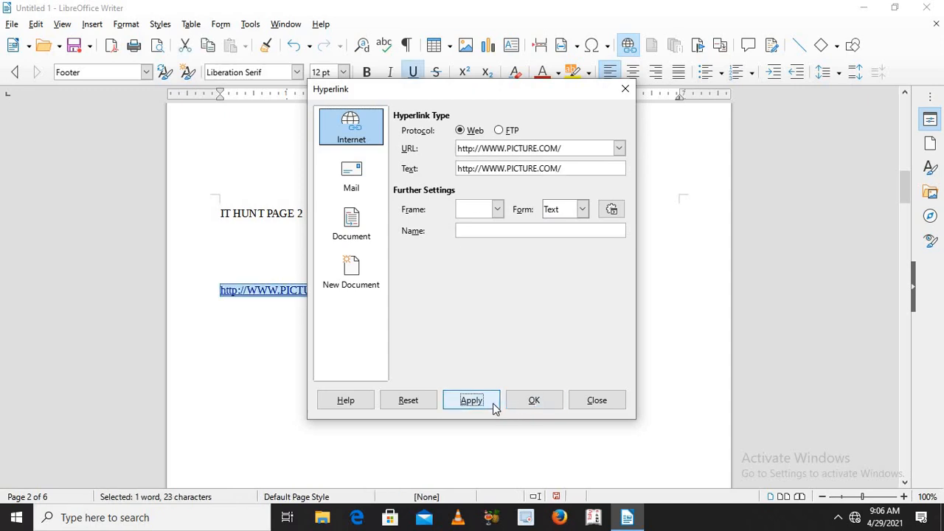
pyautogui.click(533, 400)
pyautogui.click(335, 369)
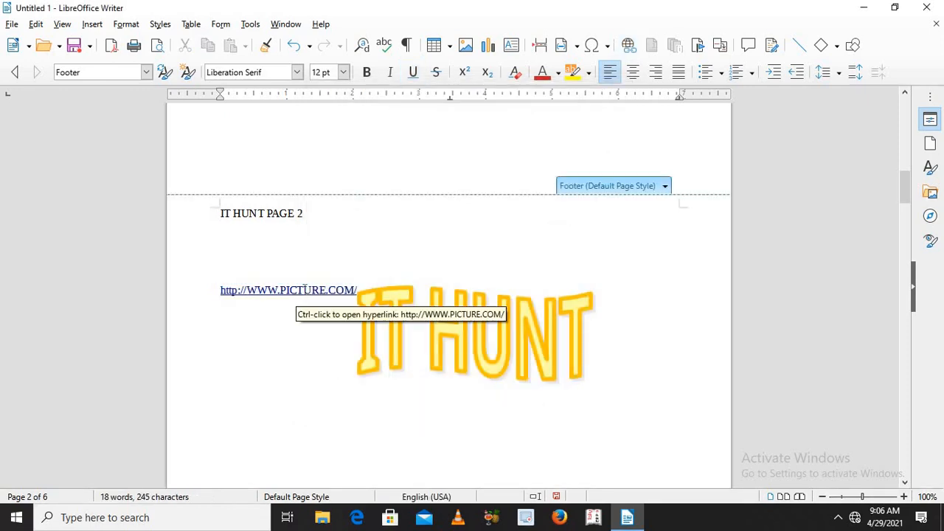
# Step: Follow the footer hyperlink to its web page and close the browser window
pyautogui.doubleClick(258, 292)
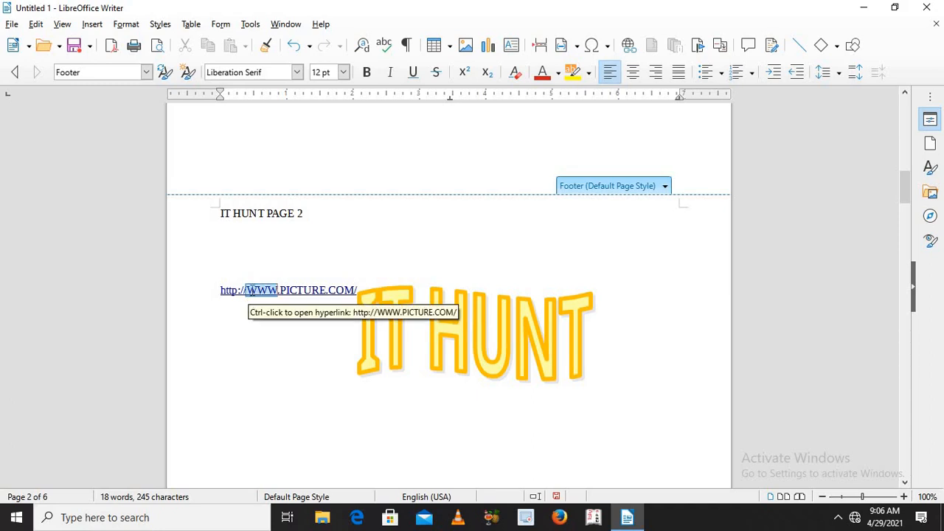
pyautogui.keyDown('ctrl'); pyautogui.click(240, 291); pyautogui.keyUp('ctrl')
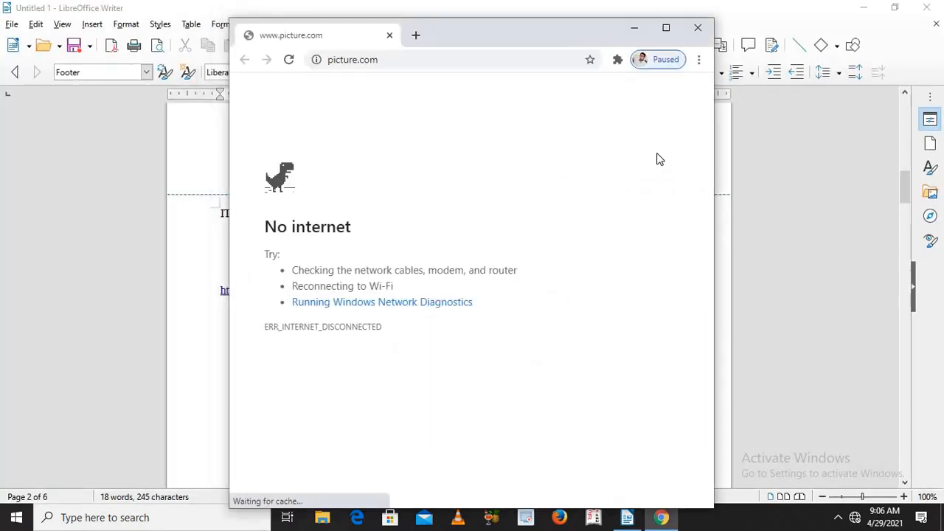
pyautogui.click(697, 30)
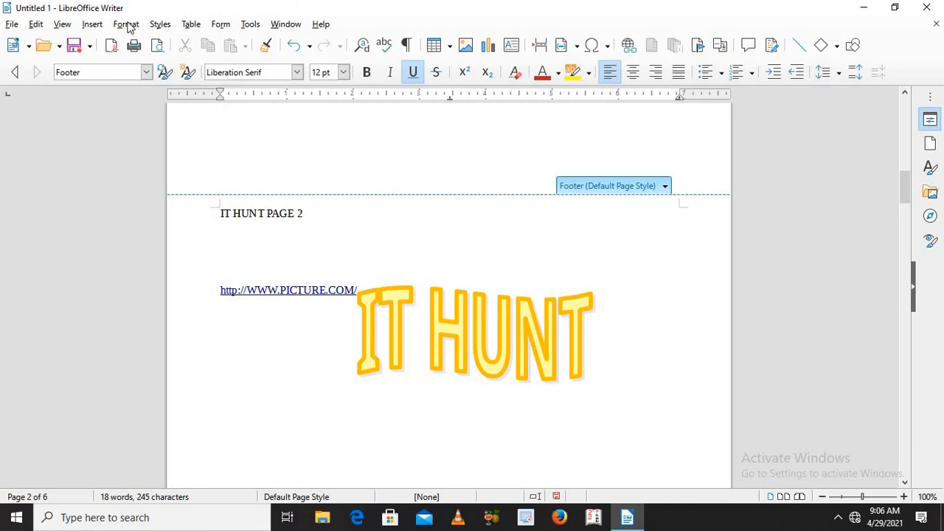
# Step: Try to clear the link from the footer's web address by resetting its hyperlink settings
pyautogui.click(220, 289)
pyautogui.hotkey('shift', 'Down')
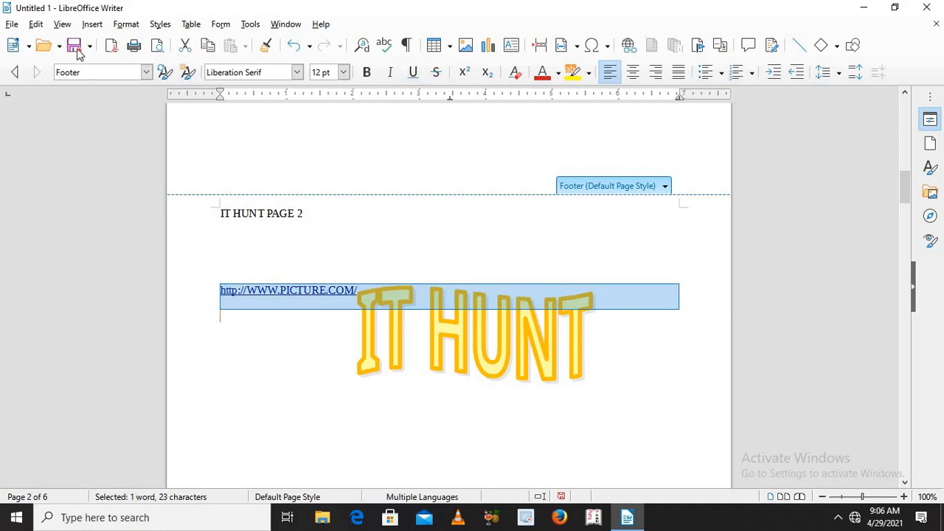
pyautogui.click(89, 25)
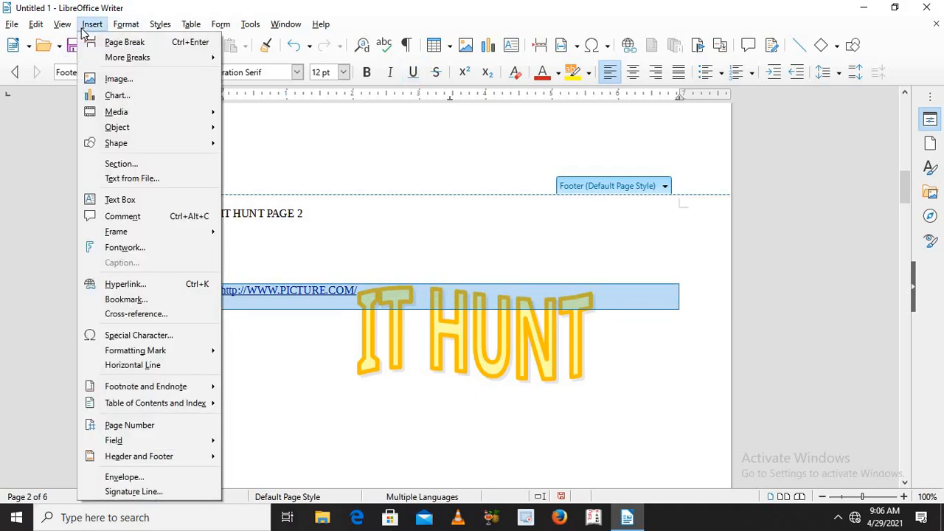
pyautogui.click(123, 287)
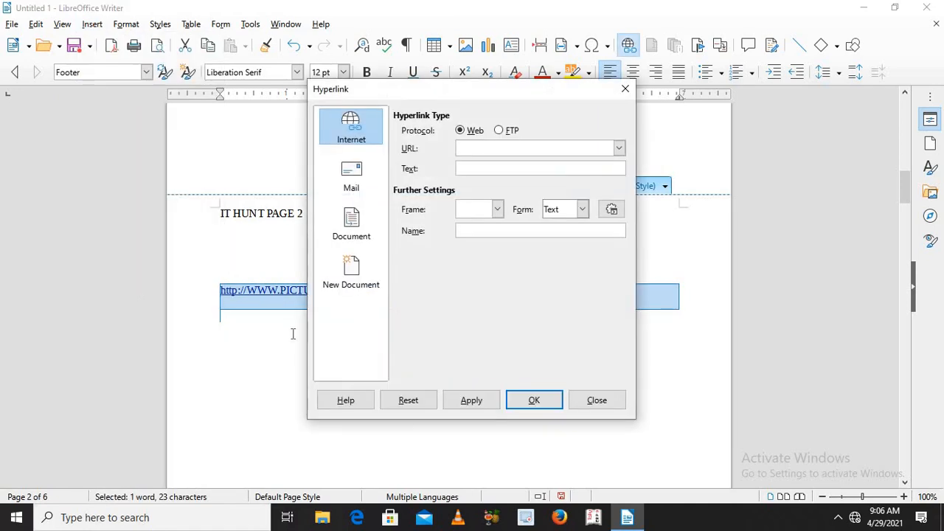
pyautogui.click(418, 407)
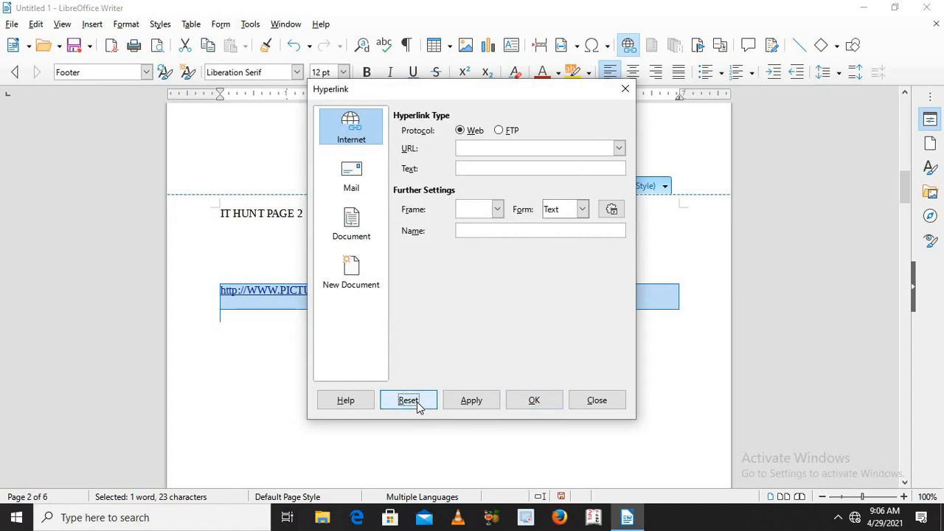
pyautogui.click(514, 401)
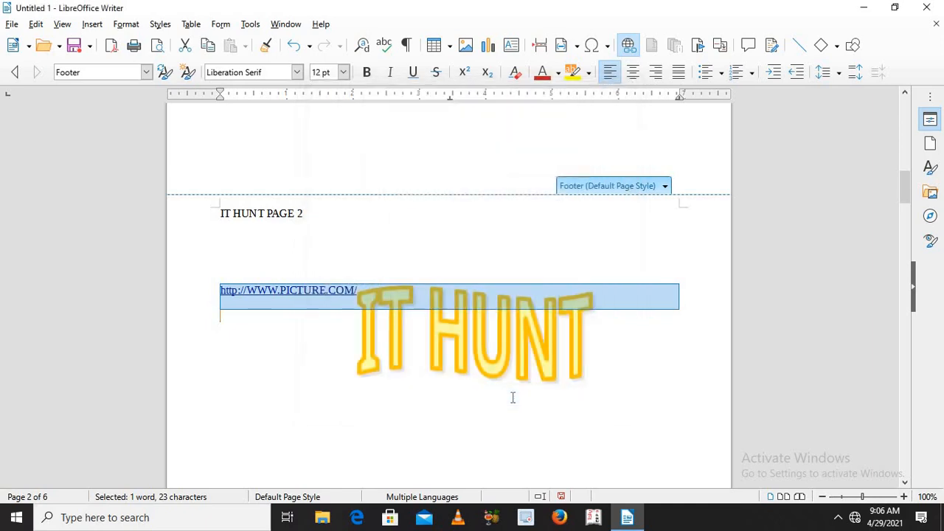
pyautogui.click(365, 304)
# Step: Remove the hyperlink from the web address in the footer, keeping its plain text
pyautogui.doubleClick(305, 292)
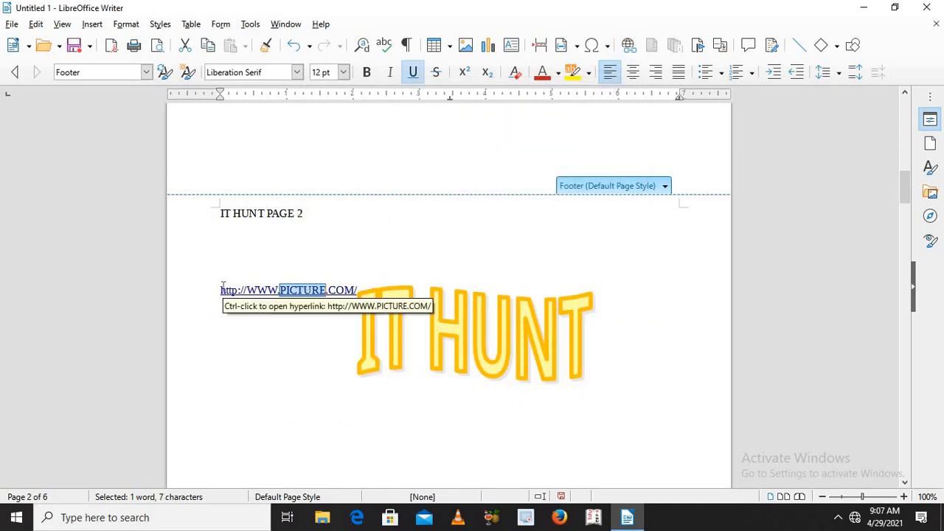
pyautogui.click(411, 306)
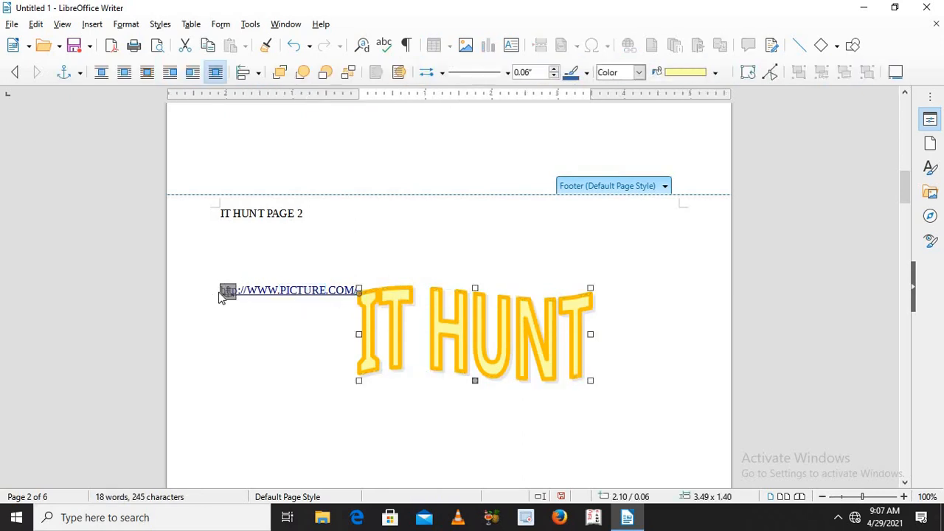
pyautogui.rightClick(263, 295)
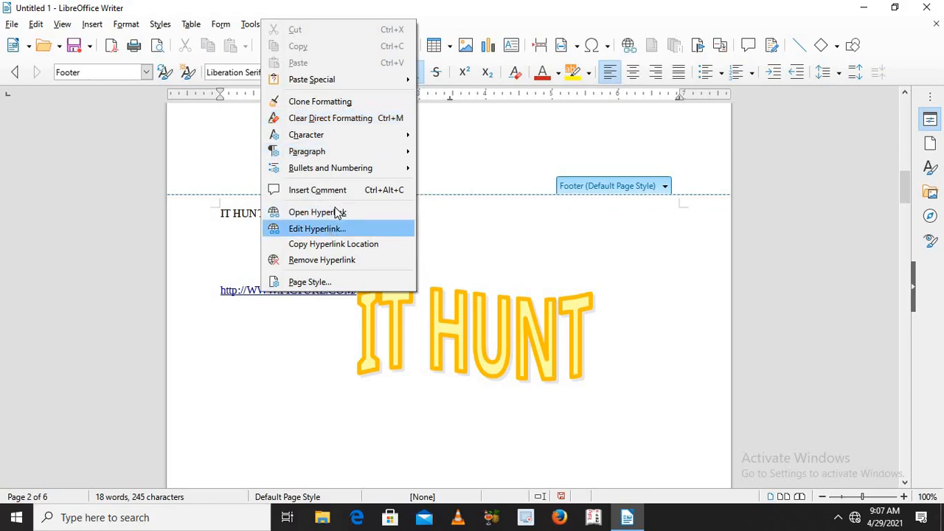
pyautogui.click(334, 260)
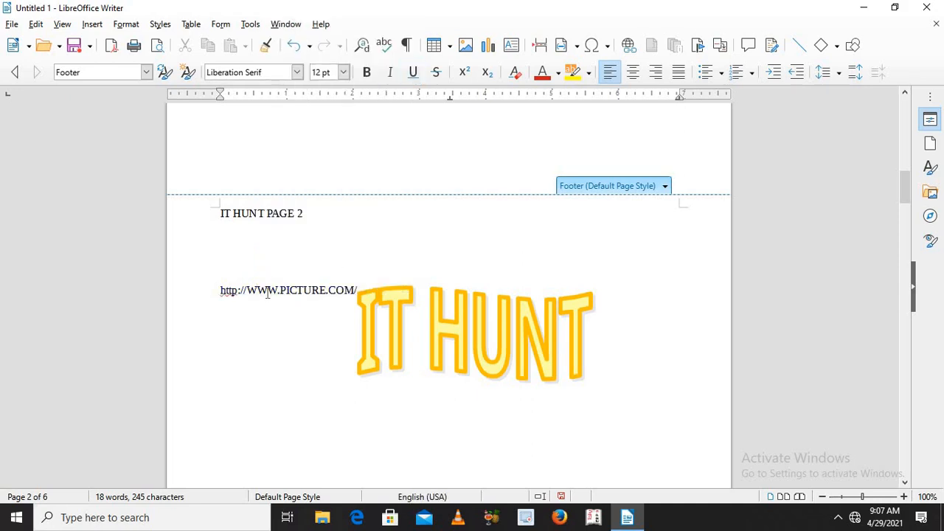
pyautogui.doubleClick(344, 290)
pyautogui.doubleClick(277, 290)
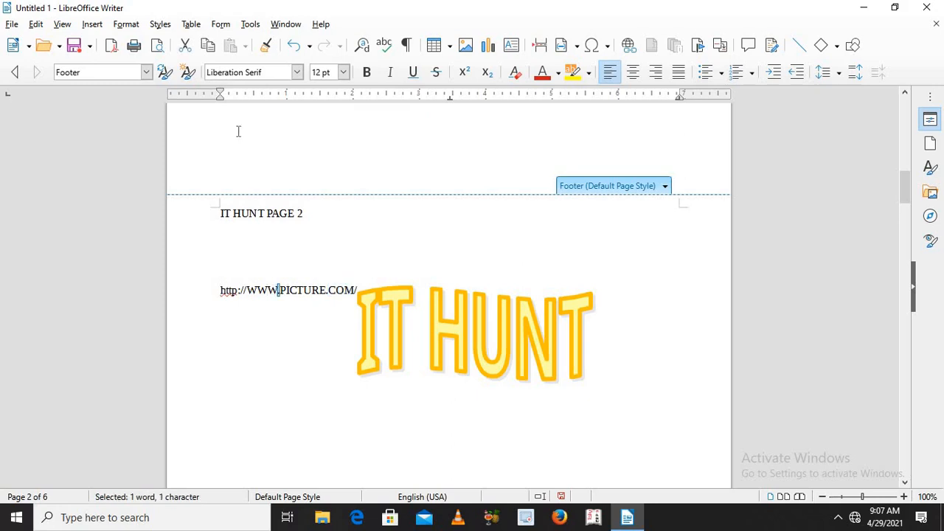
pyautogui.click(92, 24)
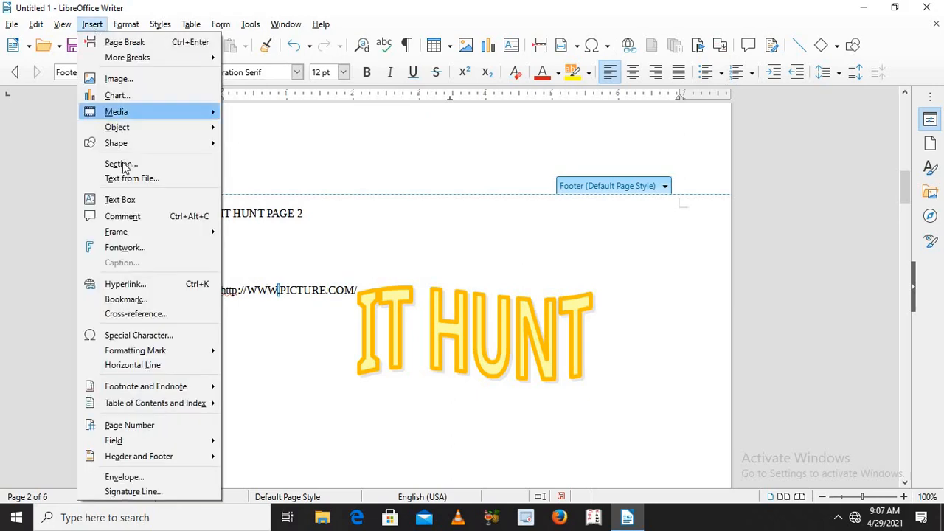
pyautogui.click(147, 300)
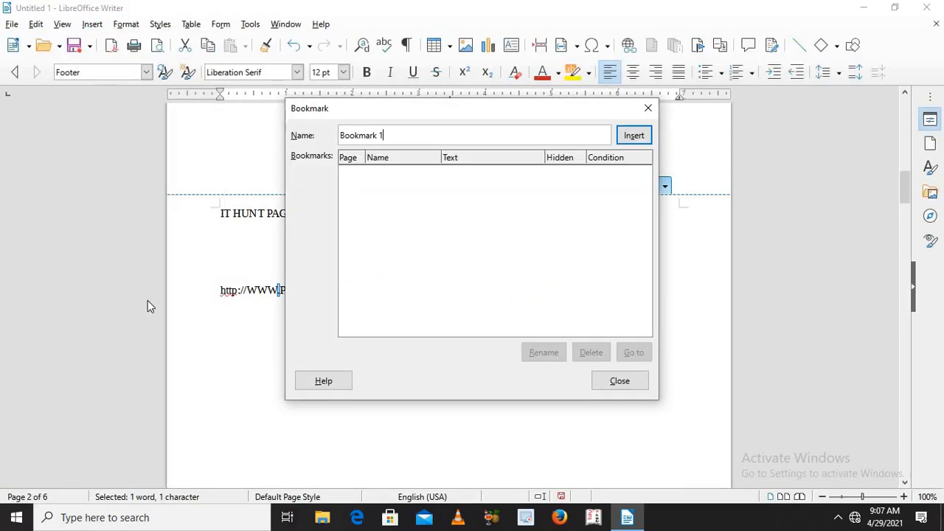
pyautogui.click(648, 110)
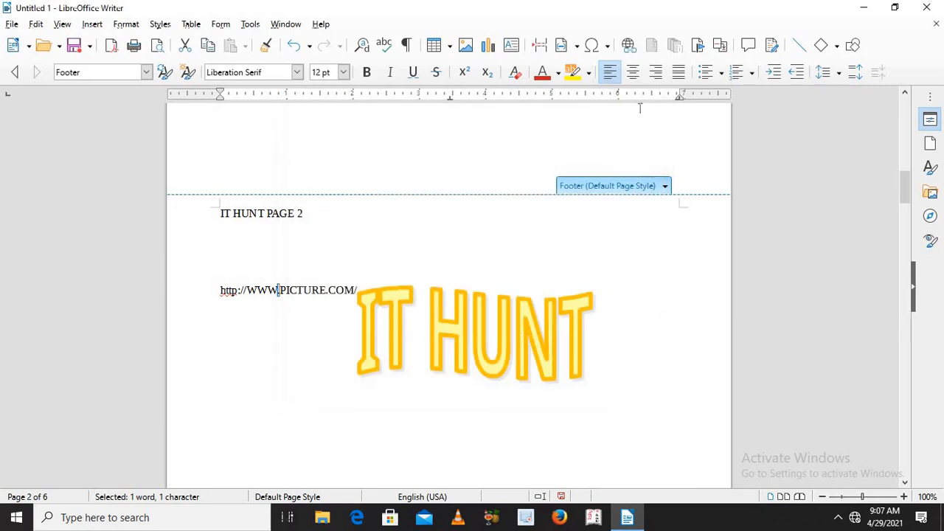
# Step: Delete all content from the document body across every page
pyautogui.click(602, 129)
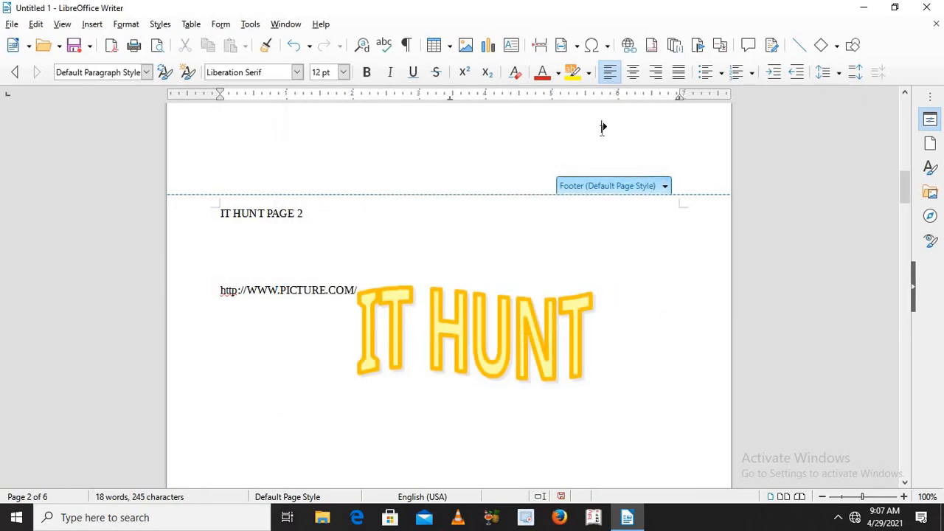
pyautogui.write('A')
pyautogui.hotkey('ctrl', 'a')
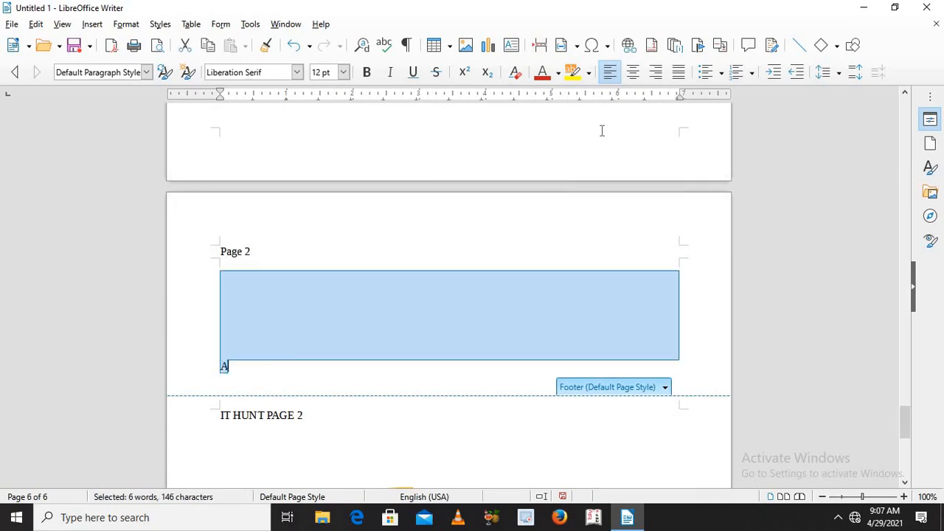
pyautogui.press('Delete')
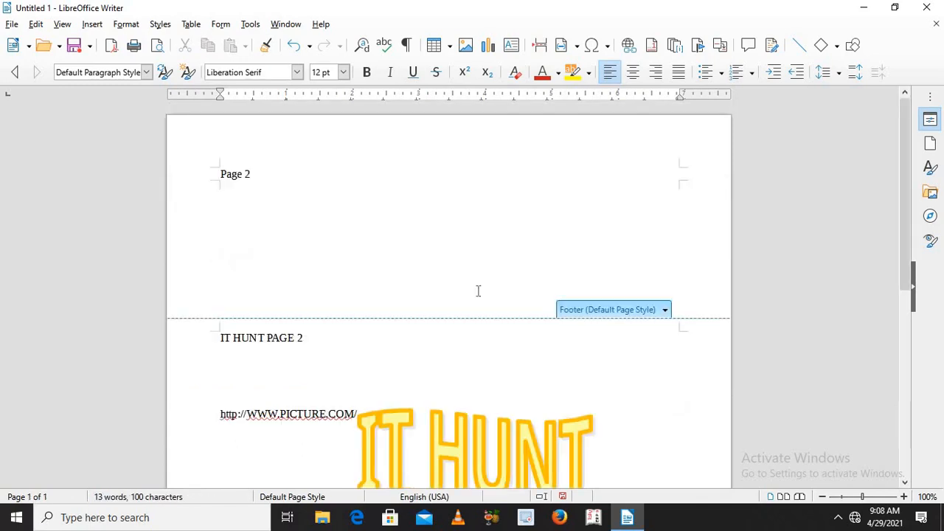
# Step: Delete the entire footer content, including its text, web address and Fontwork object
pyautogui.click(395, 333)
pyautogui.hotkey('ctrl', 'a')
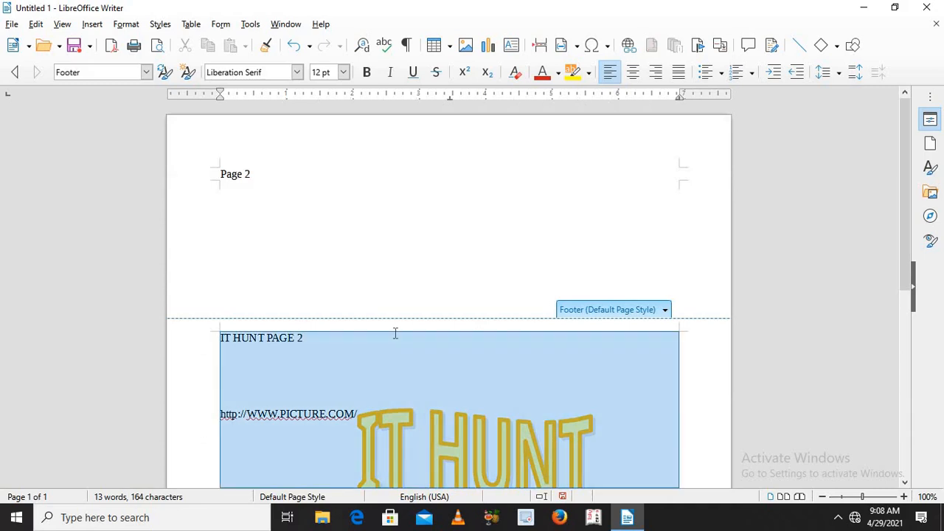
pyautogui.press('Delete')
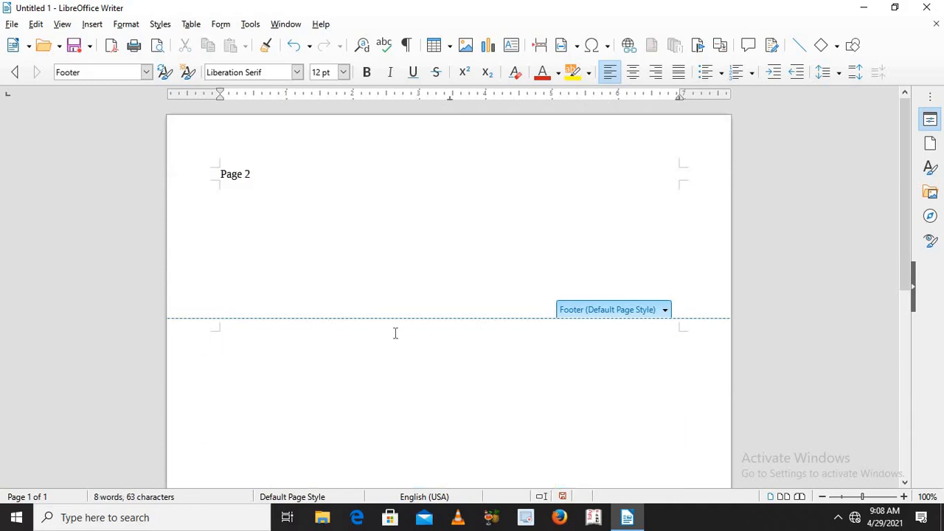
pyautogui.hotkey('ctrl', 'a')
# Step: Write "my hero" in the empty document body and select the phrase
pyautogui.click(365, 273)
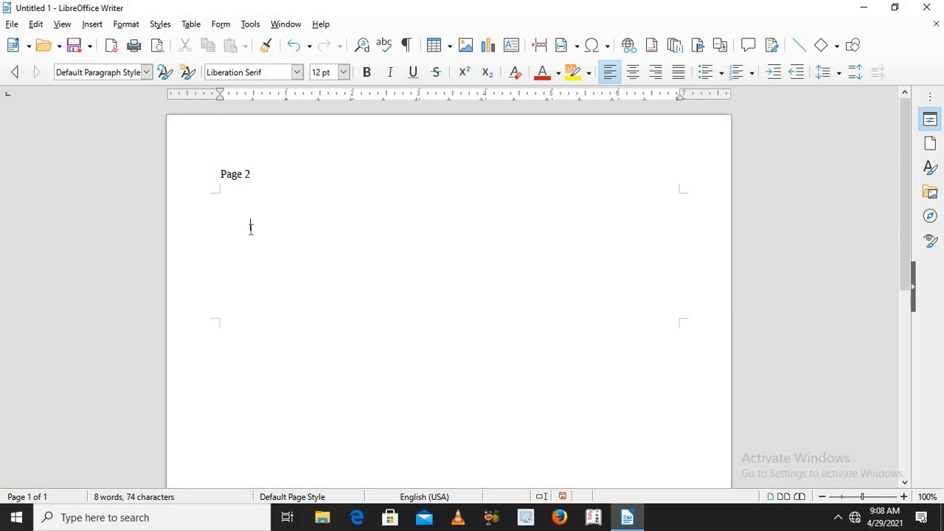
pyautogui.write('my hero')
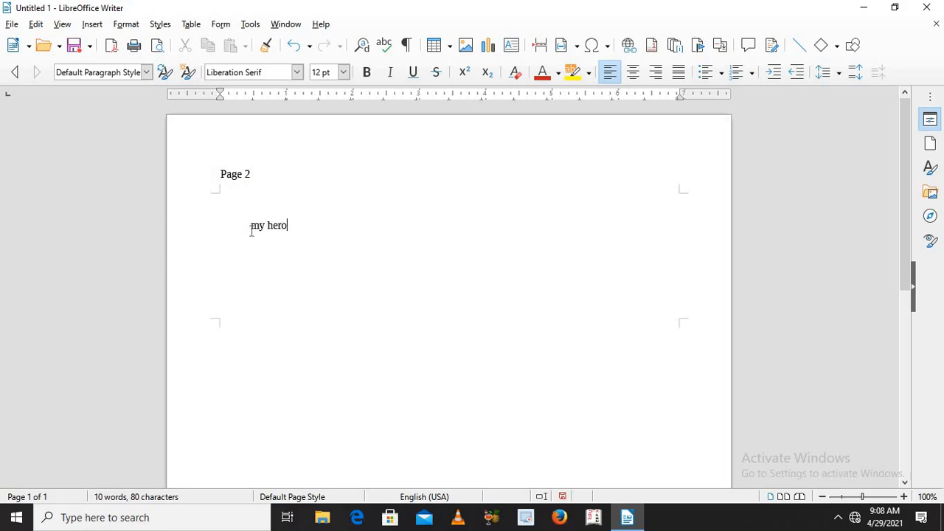
pyautogui.press('Home')
pyautogui.moveTo(252, 225); pyautogui.dragTo(297, 226)
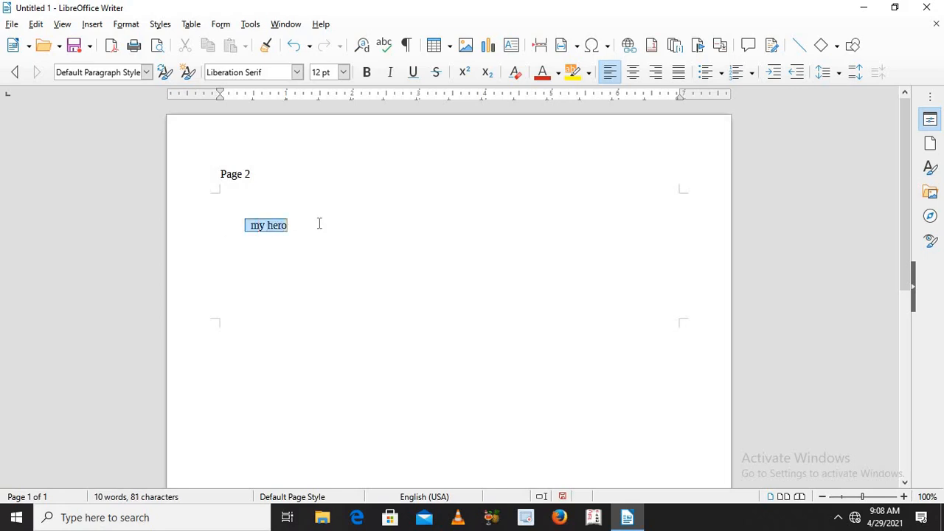
# Step: Insert a bookmark on the selected "my hero" text, keeping the suggested bookmark name
pyautogui.click(92, 25)
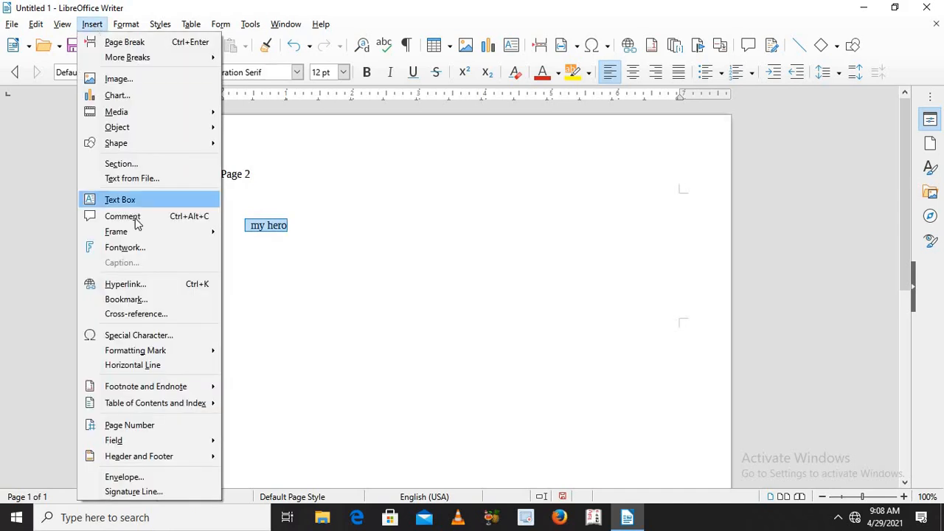
pyautogui.click(140, 299)
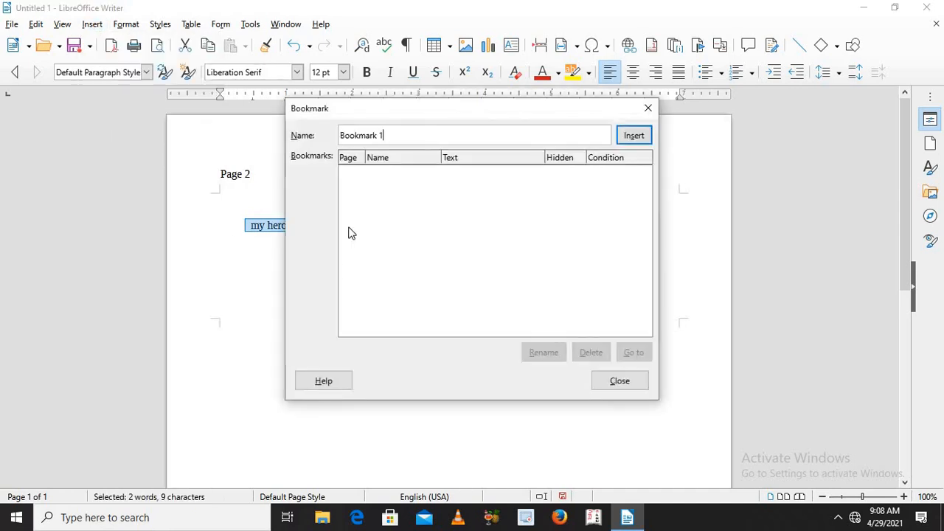
pyautogui.click(634, 137)
pyautogui.click(307, 229)
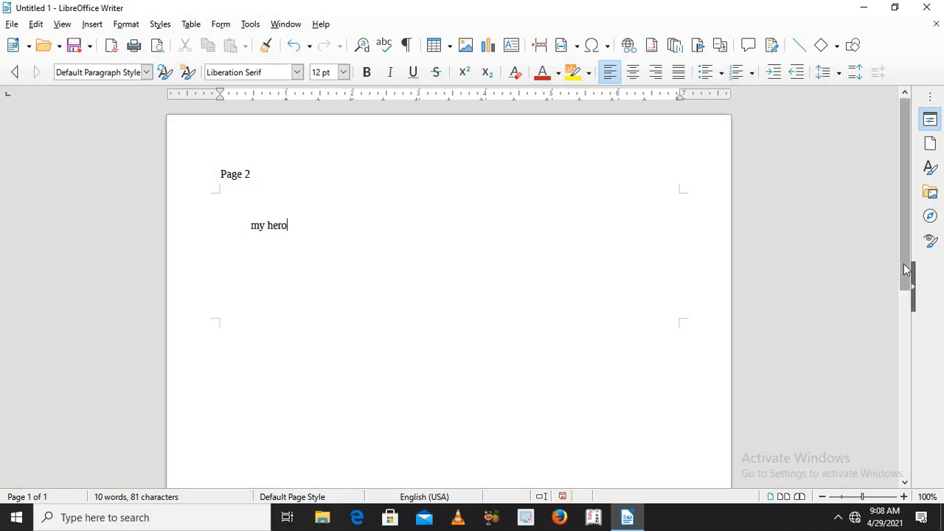
# Step: Insert a page break after "my hero" and write "my second hero" in the body of the new page
pyautogui.click(907, 320)
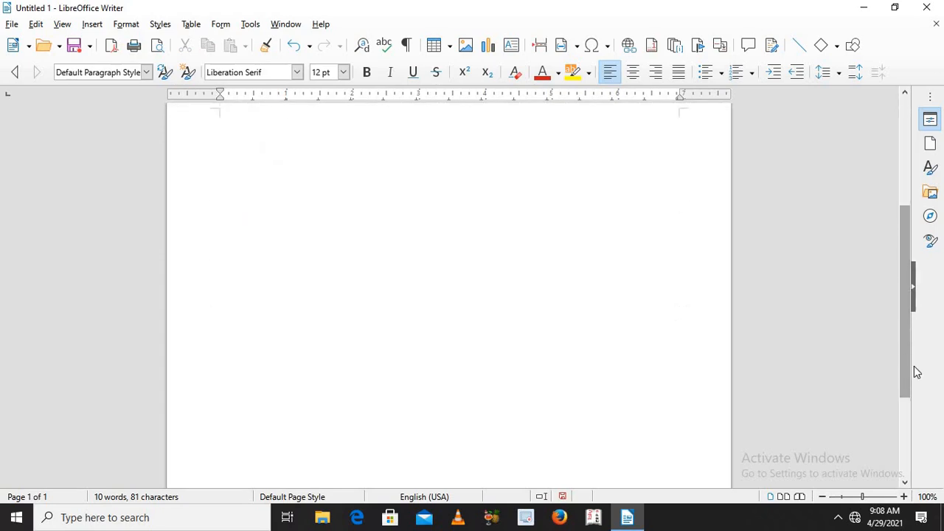
pyautogui.moveTo(900, 324); pyautogui.dragTo(904, 126)
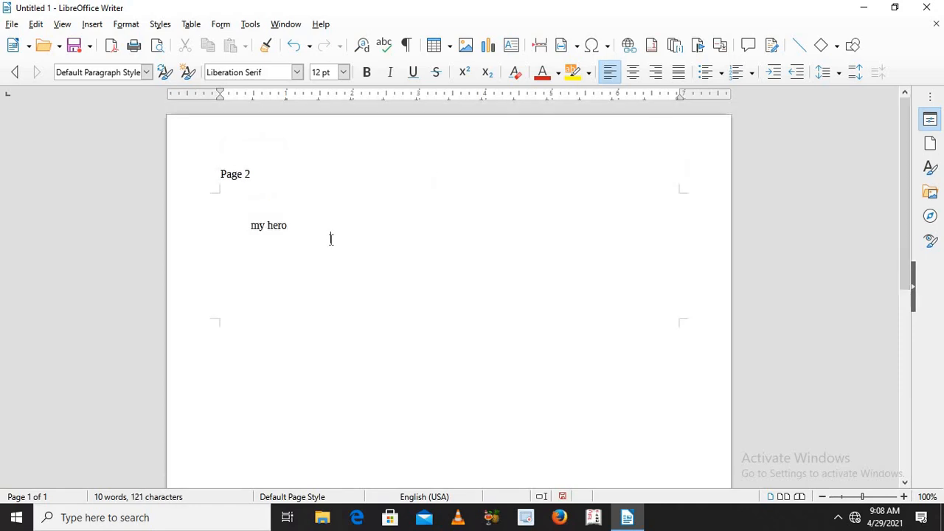
pyautogui.hotkey('ctrl', 'Return')
pyautogui.click(241, 346)
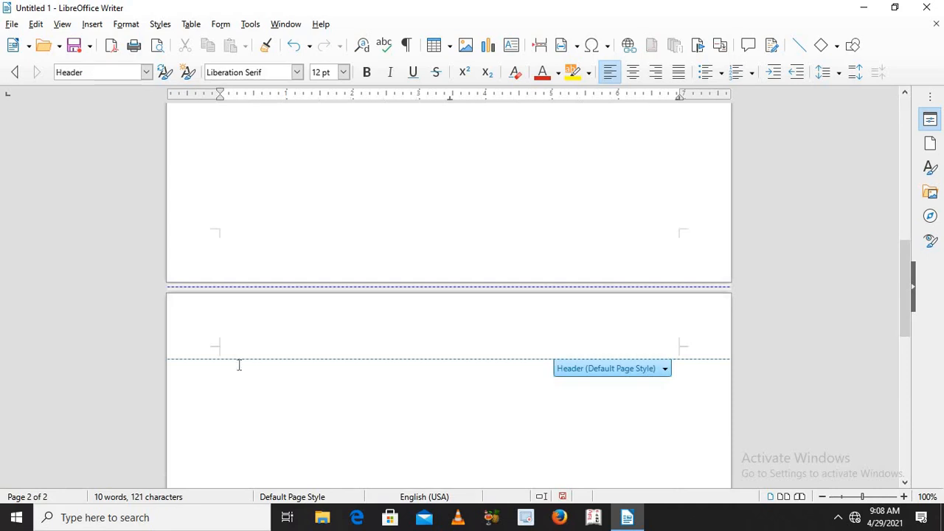
pyautogui.click(240, 365)
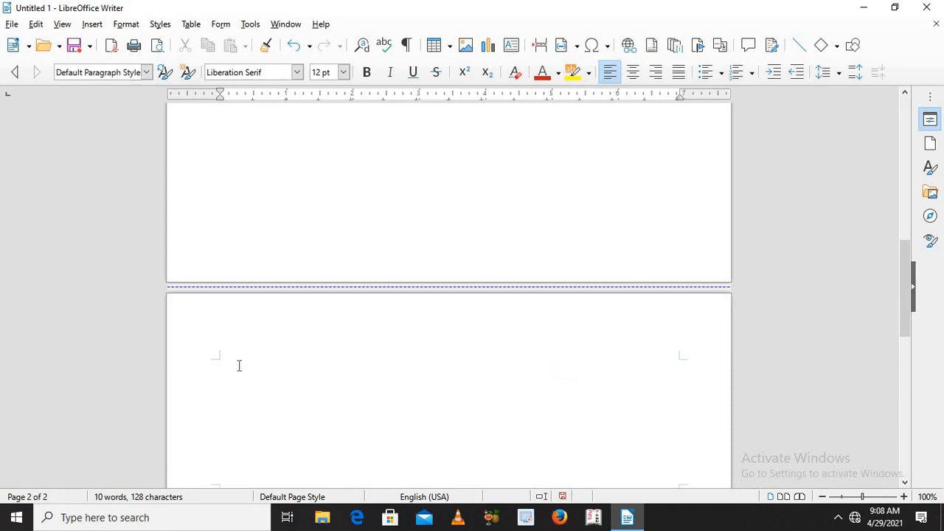
pyautogui.write('m')
pyautogui.write('y seco')
pyautogui.write('nd hefr')
pyautogui.write('po')
pyautogui.press('BackSpace')
pyautogui.press('BackSpace')
pyautogui.write('o')
pyautogui.press('Home')
pyautogui.hotkey('shift', 'End')
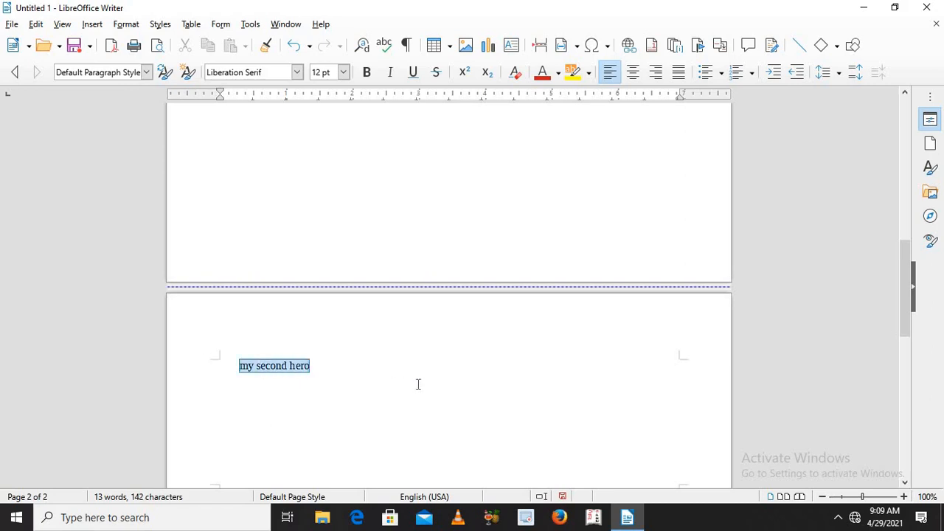
pyautogui.click(418, 382)
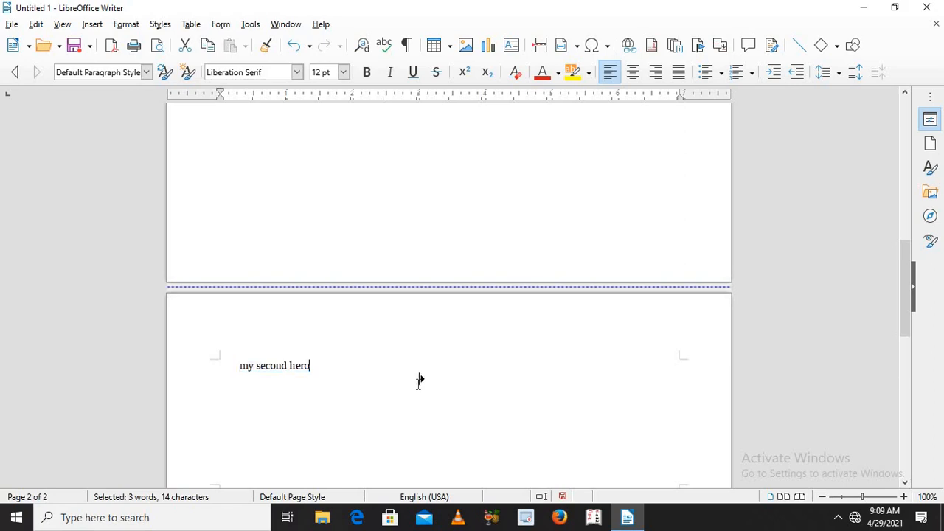
# Step: Insert a page break after "my second hero" and write "my third hero" on the new page
pyautogui.hotkey('ctrl', 'Return')
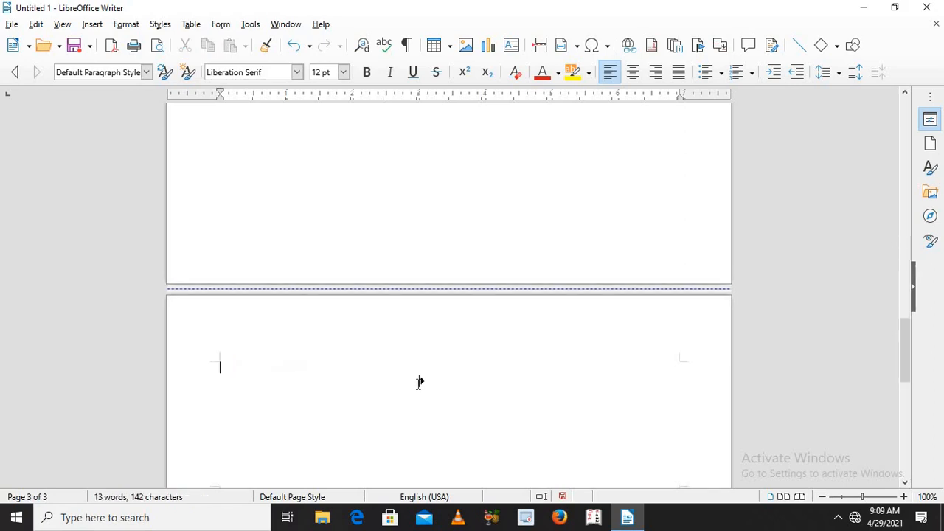
pyautogui.write('my third hero')
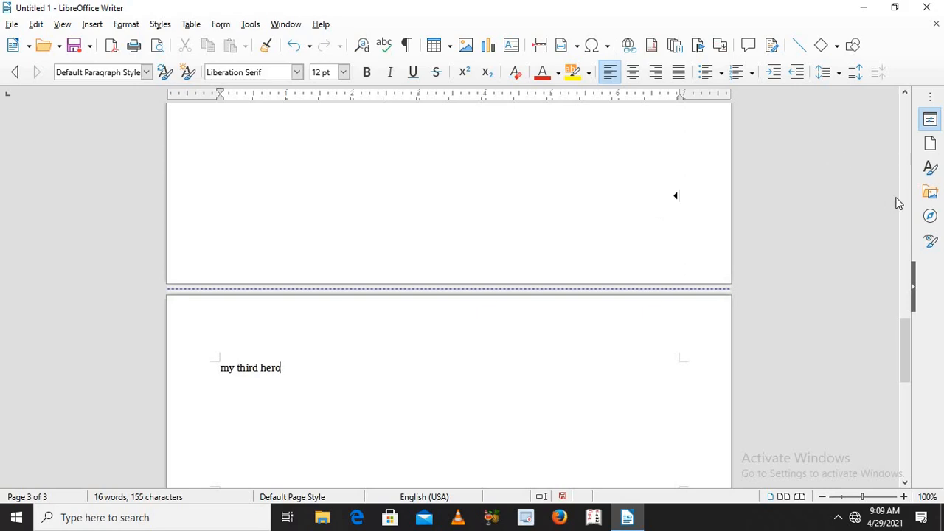
# Step: Bookmark the whole phrase "my second hero" on the second page, keeping the suggested name
pyautogui.scroll(15, 902, 201)
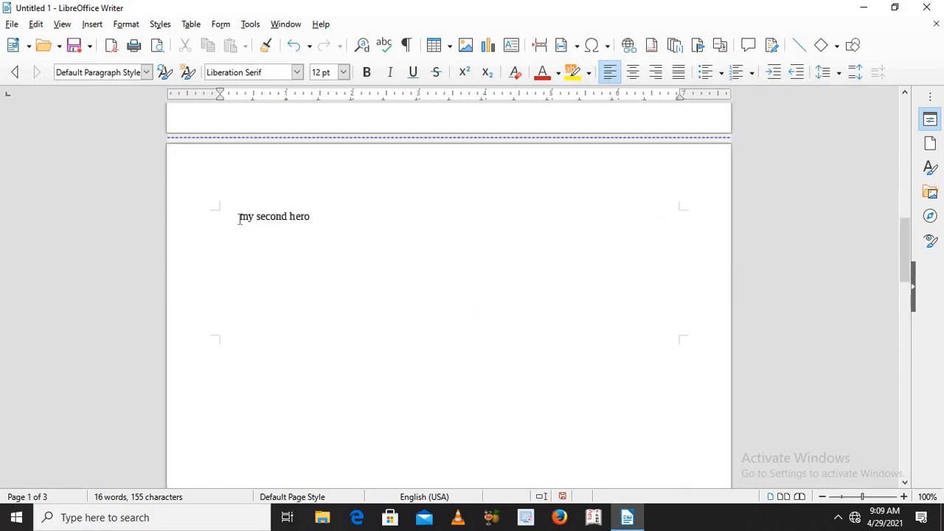
pyautogui.moveTo(238, 217); pyautogui.dragTo(349, 219)
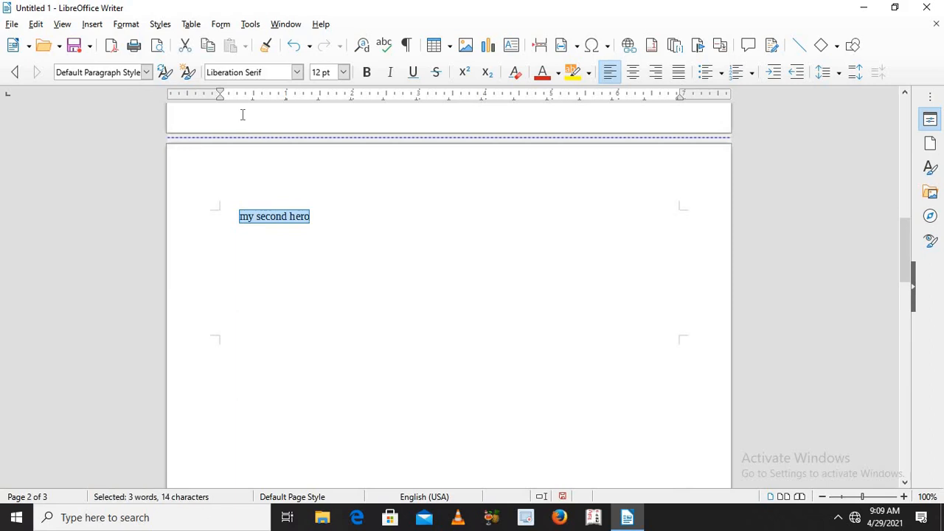
pyautogui.click(92, 24)
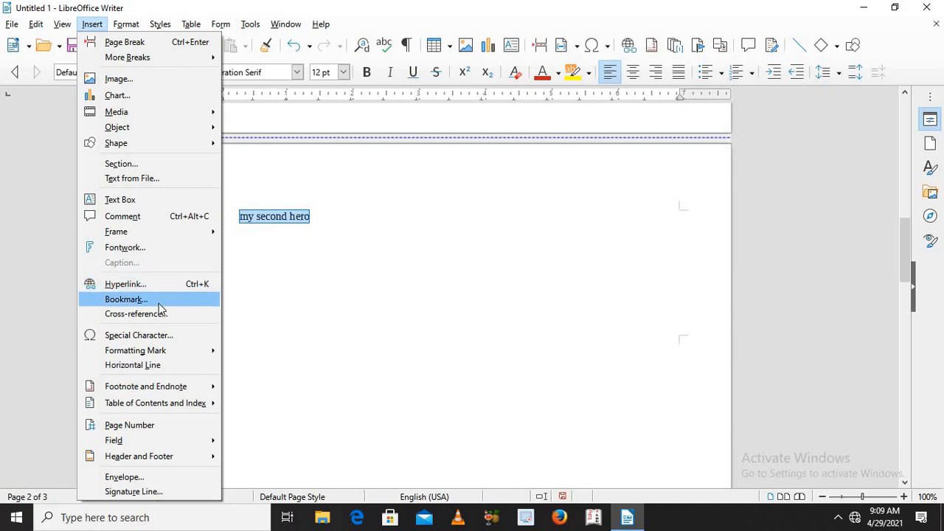
pyautogui.click(125, 299)
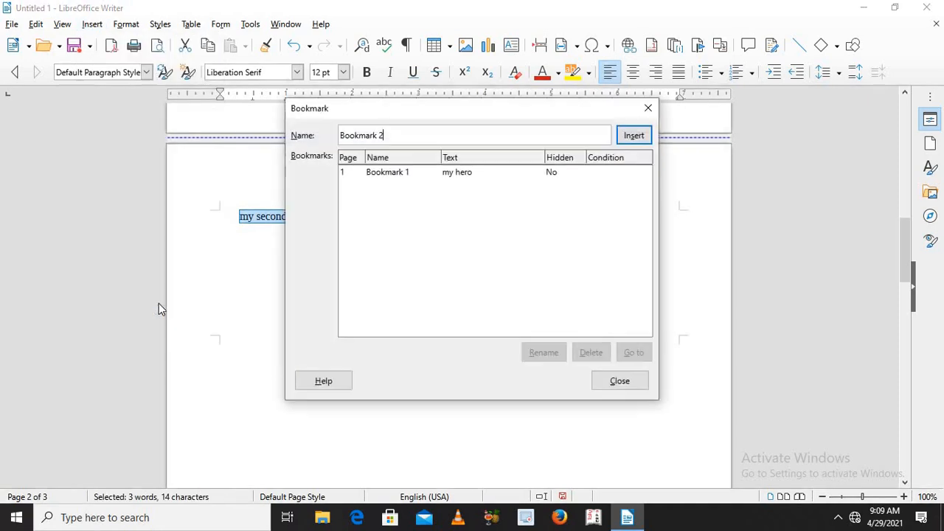
pyautogui.click(634, 137)
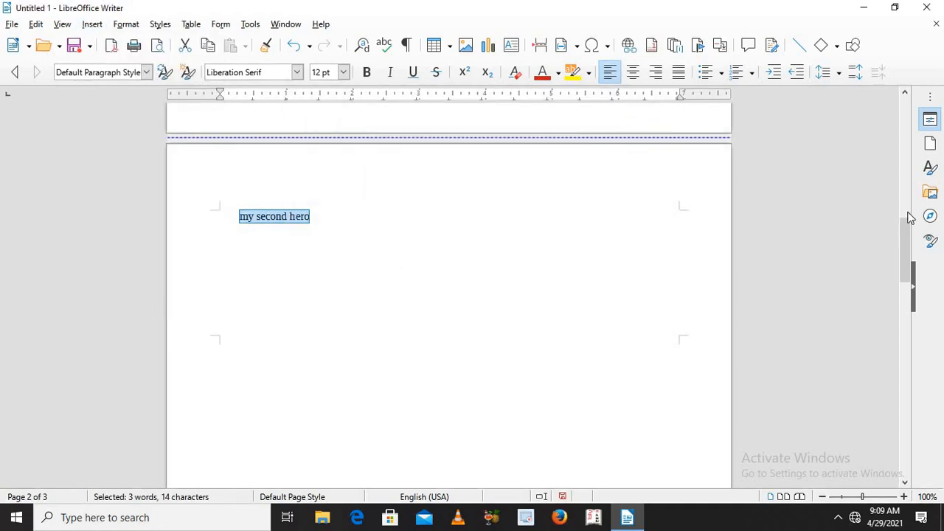
# Step: Bookmark the whole phrase "my third hero" on the third page, keeping the suggested name
pyautogui.moveTo(909, 257); pyautogui.dragTo(908, 390)
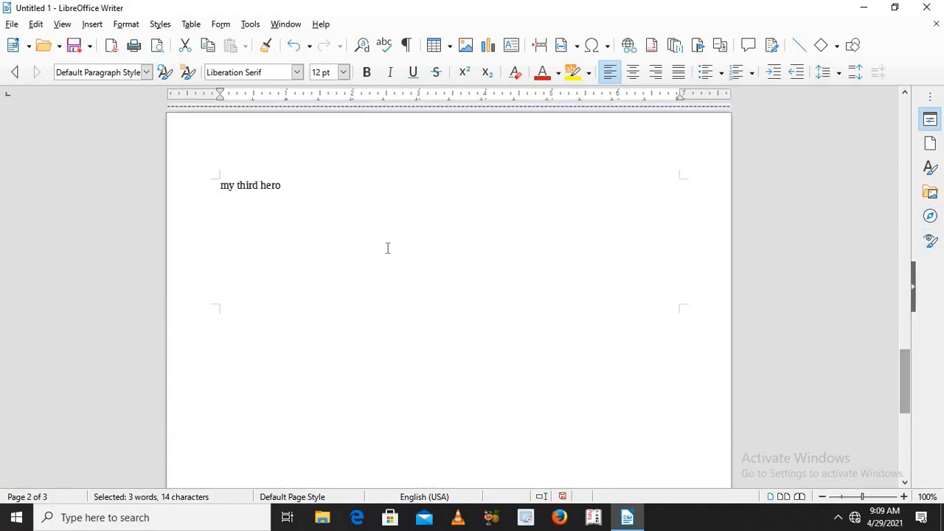
pyautogui.tripleClick(215, 193)
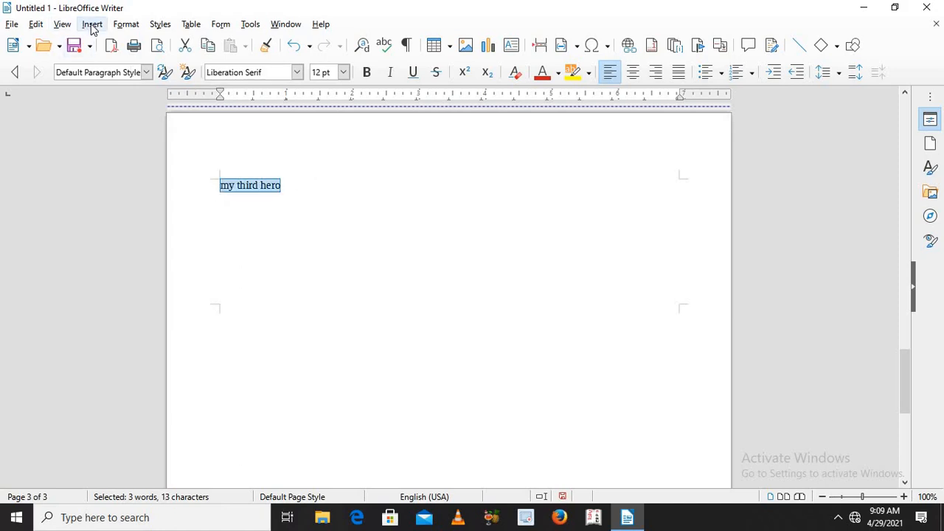
pyautogui.click(92, 28)
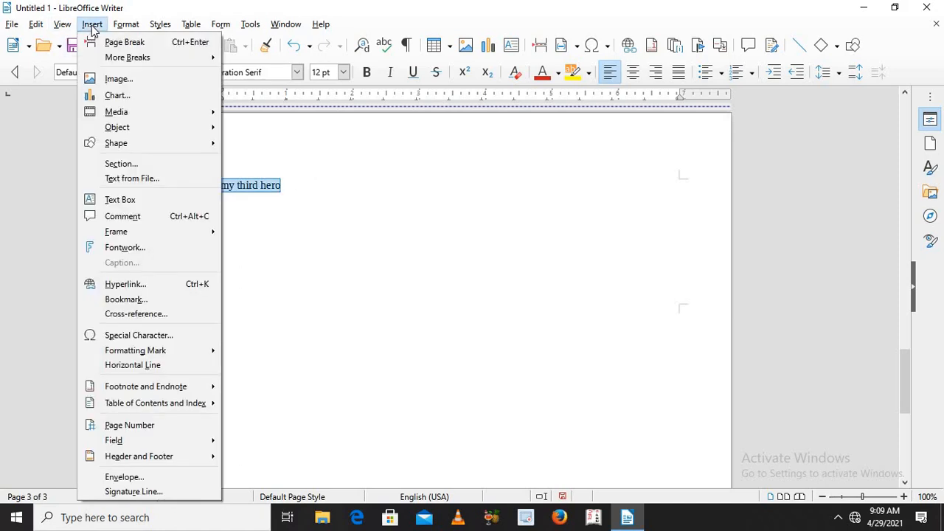
pyautogui.click(127, 299)
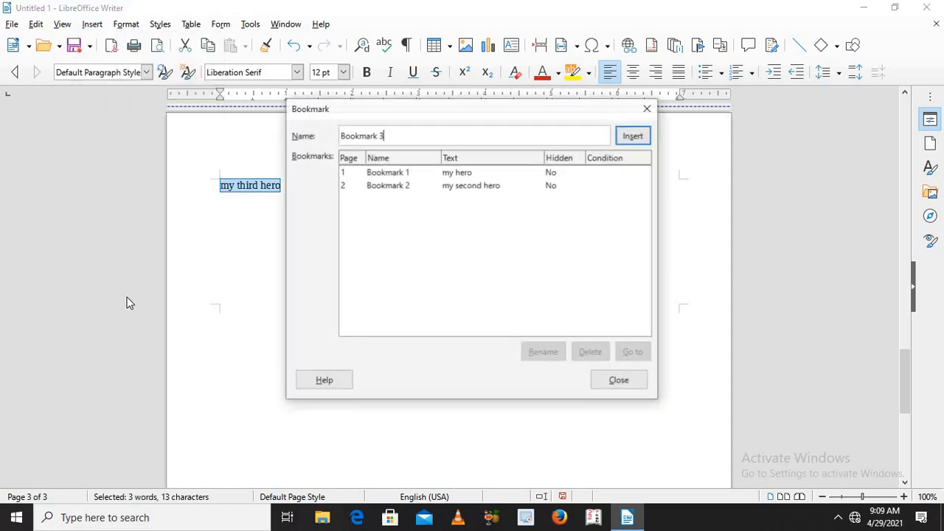
pyautogui.click(632, 135)
pyautogui.click(428, 251)
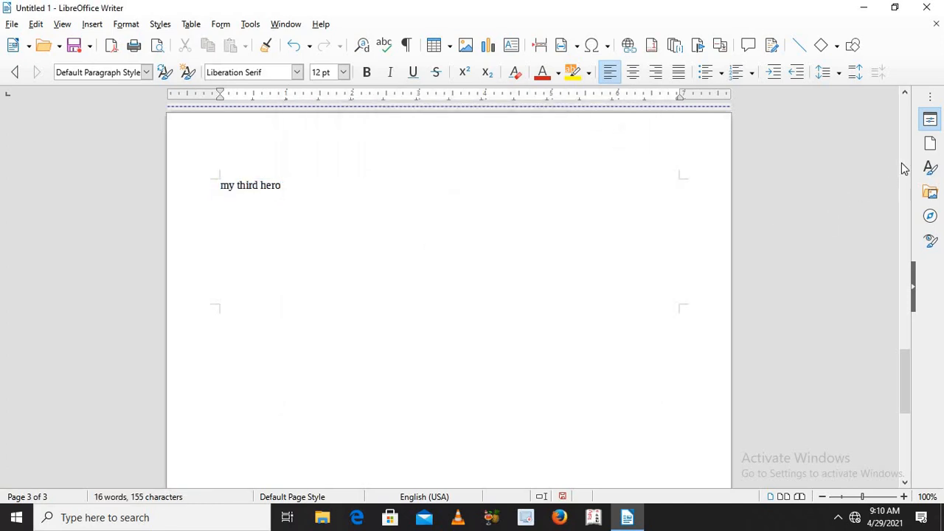
# Step: From the first page, go to Bookmark 2 and move the Bookmark dialog clear of the bookmarked text
pyautogui.scroll(5, 904, 168)
pyautogui.click(905, 125)
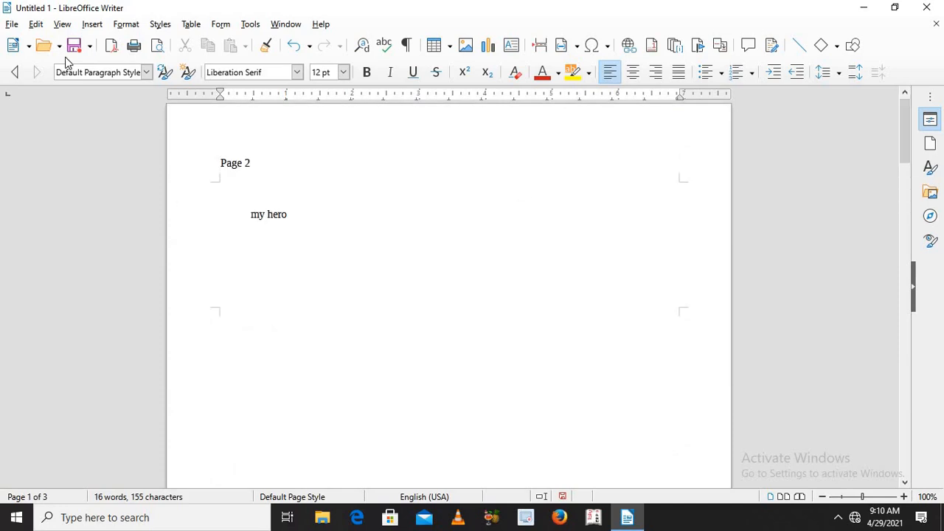
pyautogui.click(95, 27)
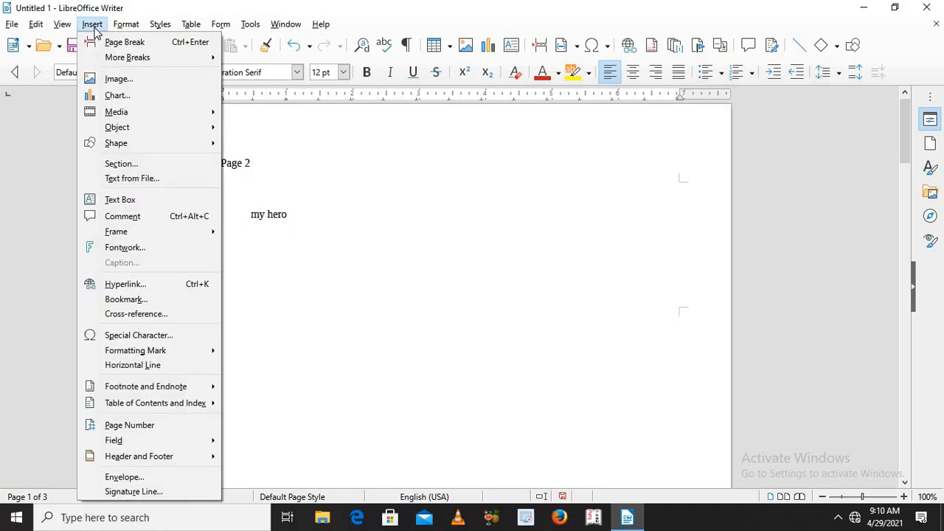
pyautogui.click(126, 299)
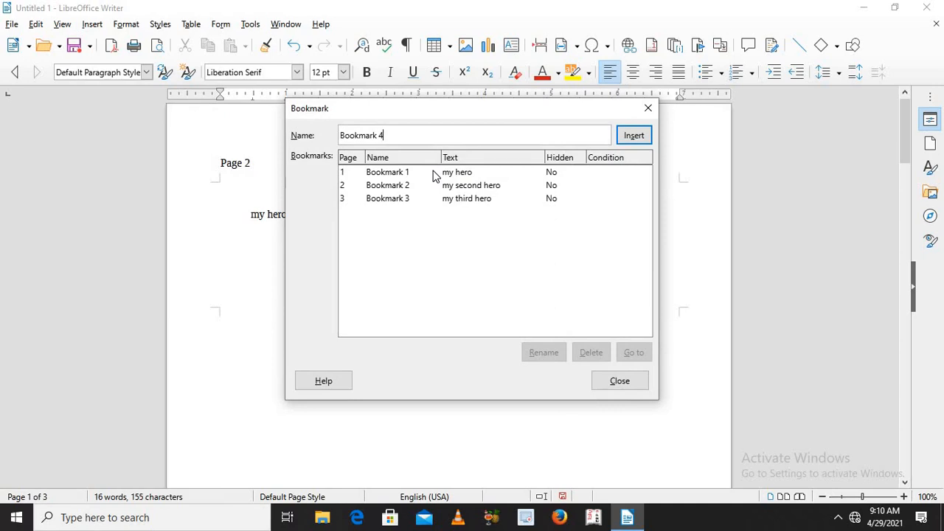
pyautogui.click(391, 187)
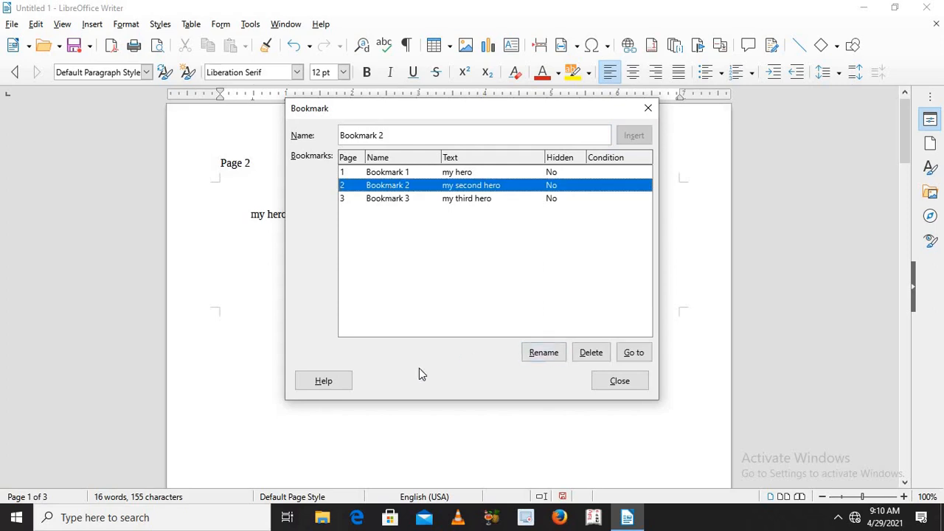
pyautogui.click(633, 353)
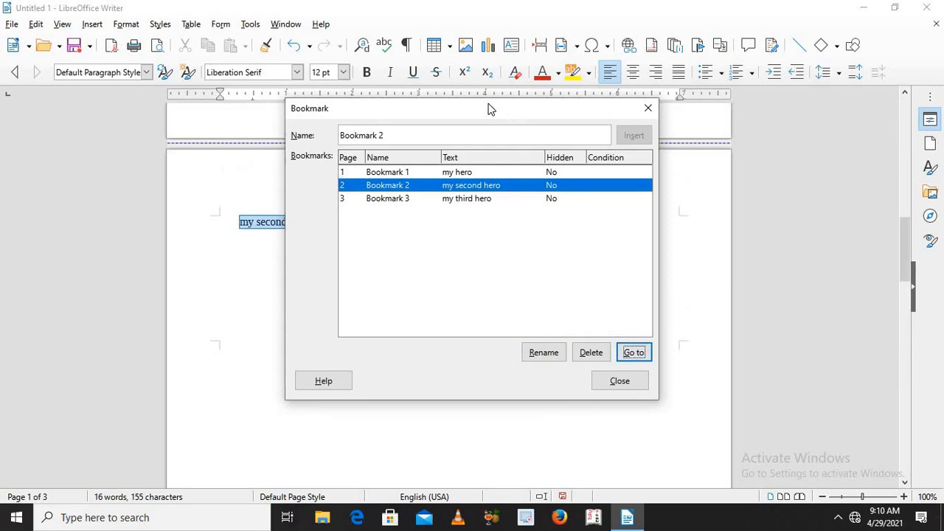
pyautogui.moveTo(554, 112); pyautogui.dragTo(608, 245)
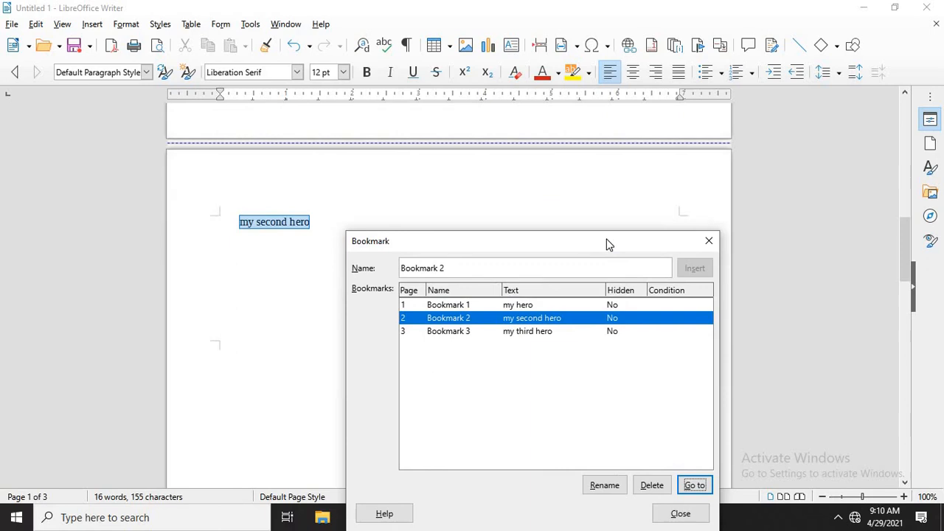
# Step: Go to Bookmark 3 in the document, and return to Bookmark 1 on the first page
pyautogui.click(536, 336)
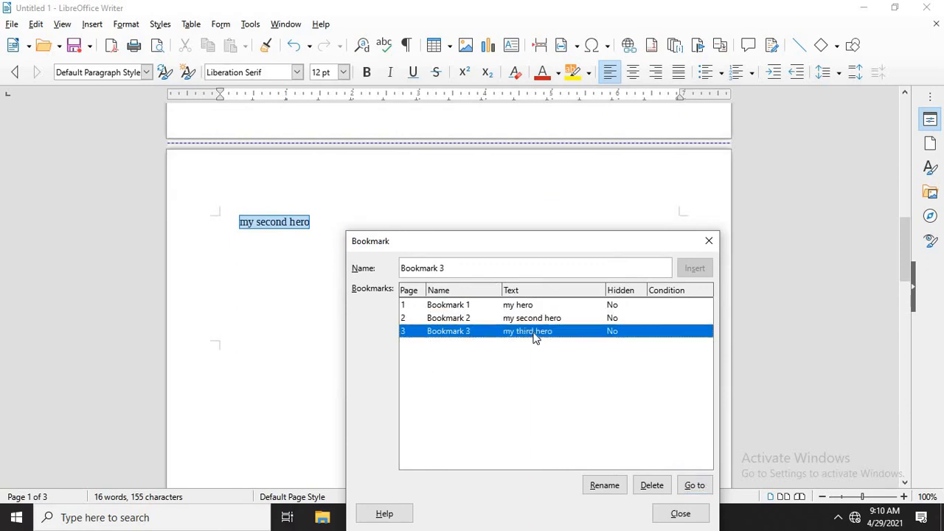
pyautogui.click(694, 486)
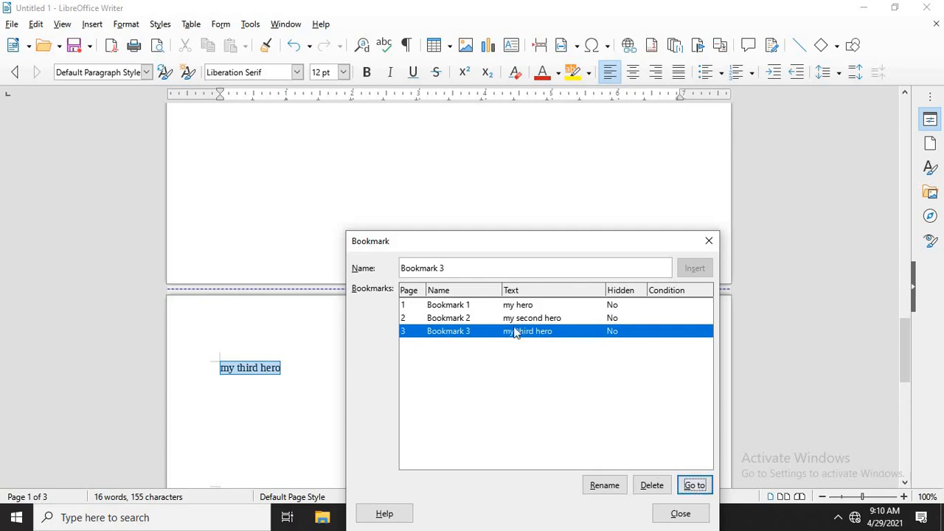
pyautogui.click(491, 307)
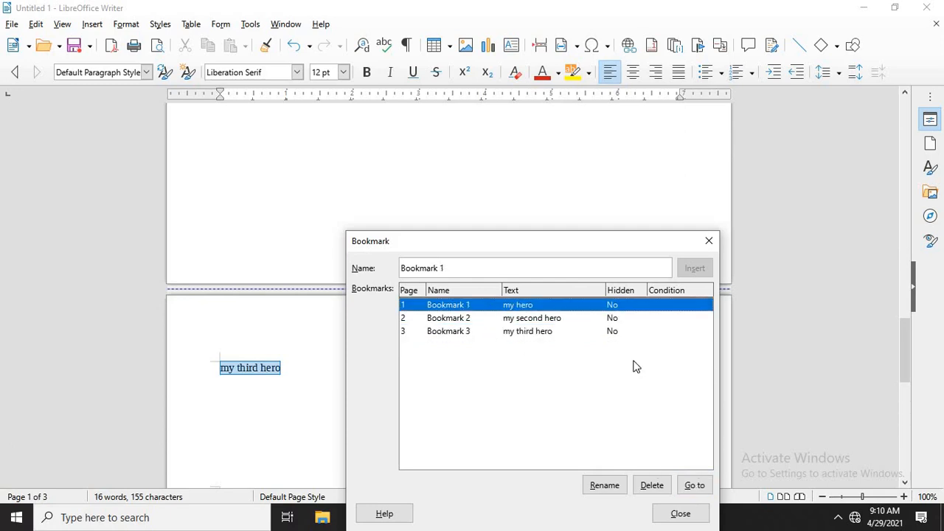
pyautogui.click(691, 492)
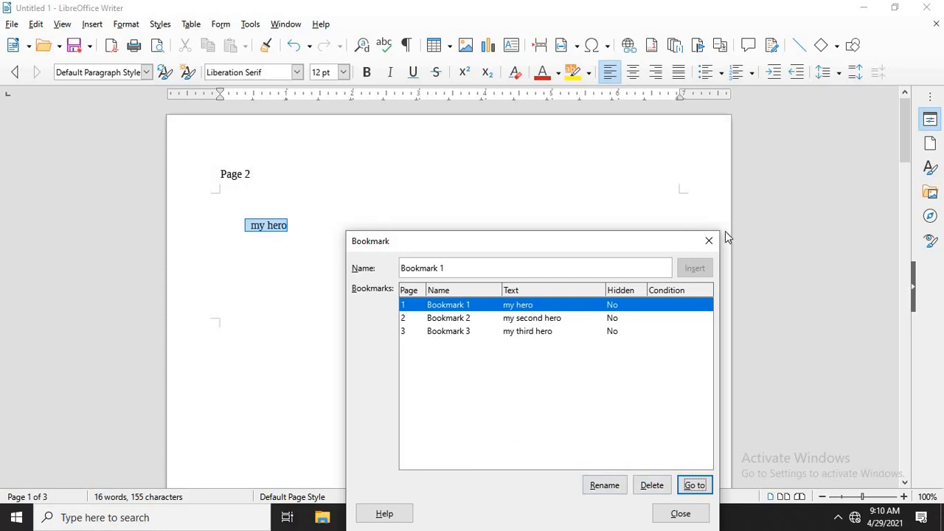
# Step: Delete Bookmark 1 from the document's bookmarks and close the Bookmark dialog
pyautogui.click(656, 486)
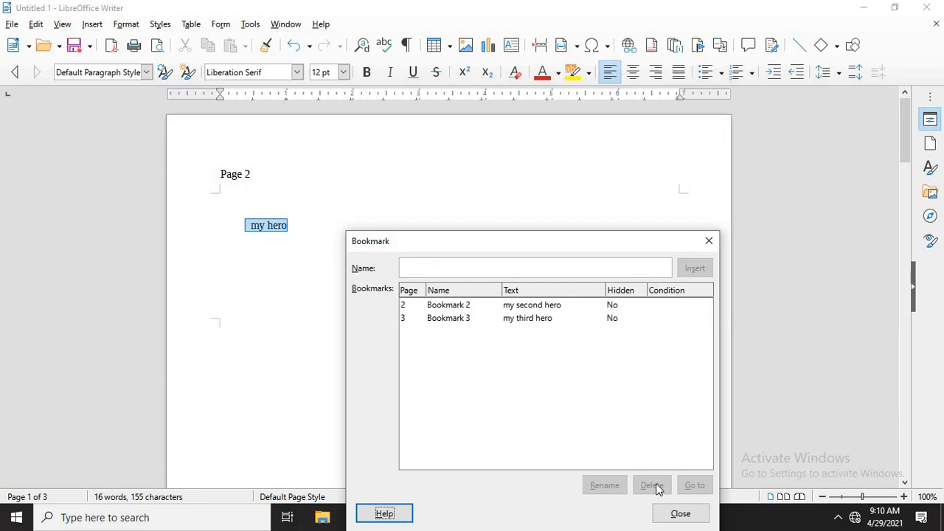
pyautogui.click(707, 241)
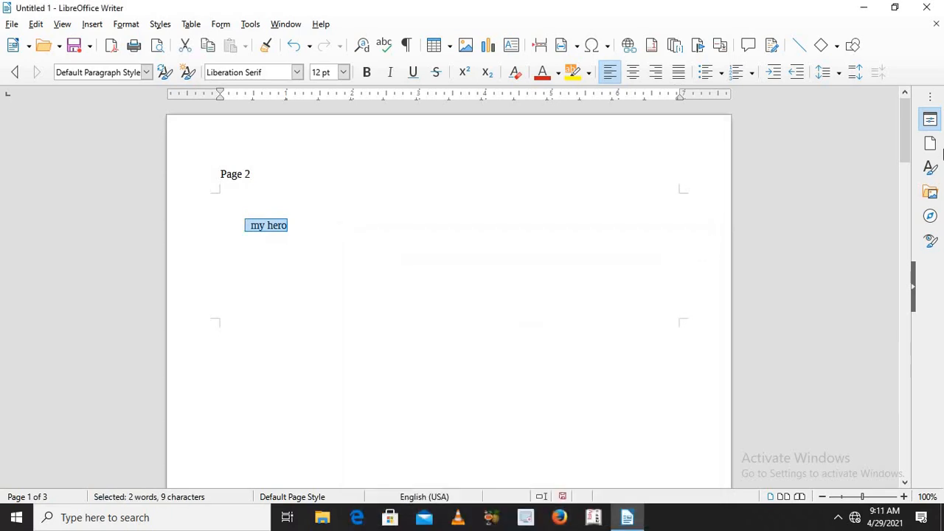
# Step: Replace the selected "my hero" with page cross-references to Bookmark 2 and Bookmark 3, and close the Fields dialog
pyautogui.click(908, 181)
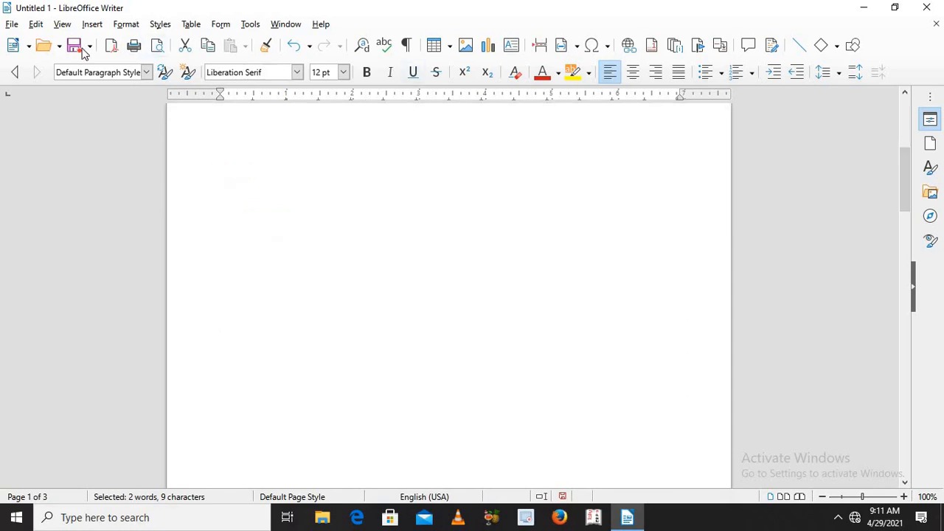
pyautogui.click(91, 24)
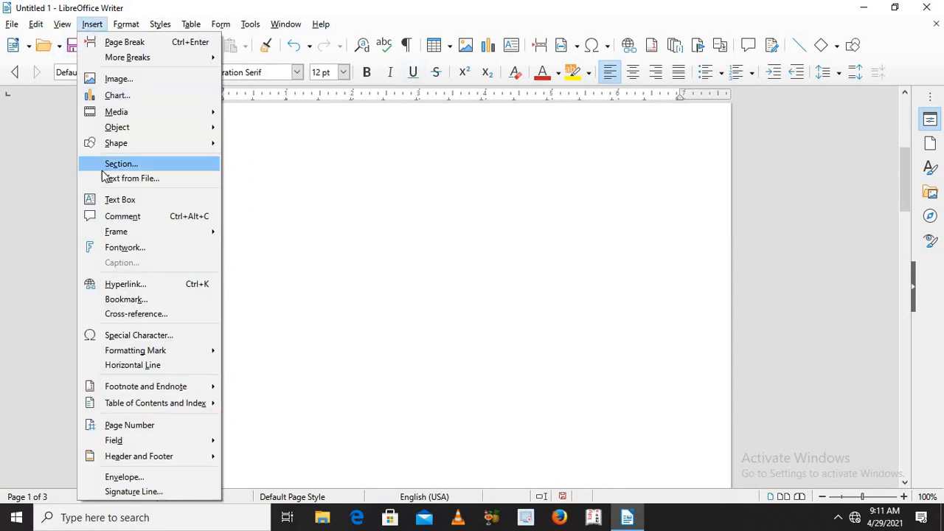
pyautogui.click(127, 314)
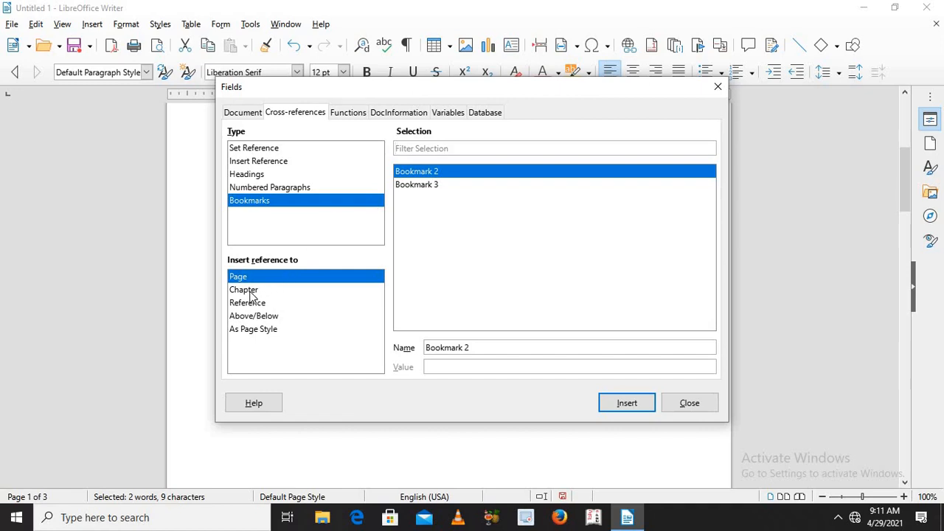
pyautogui.click(612, 404)
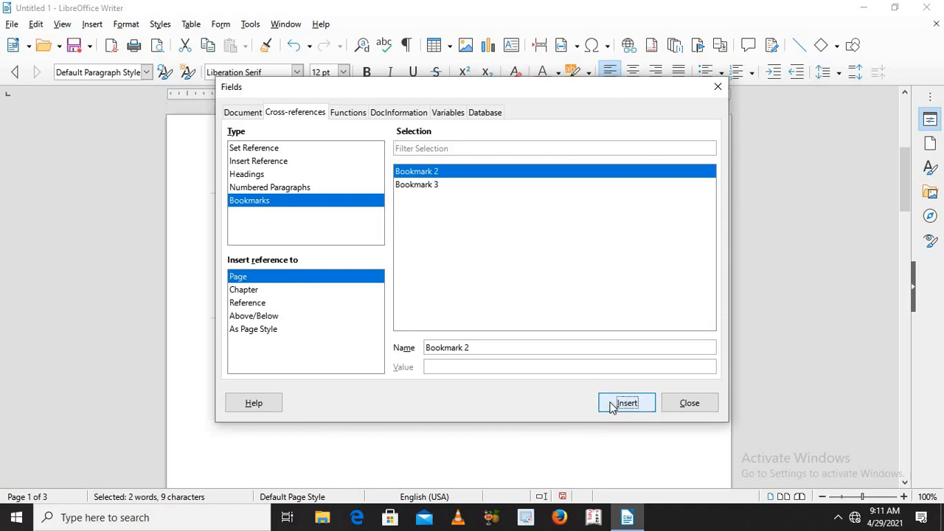
pyautogui.click(413, 187)
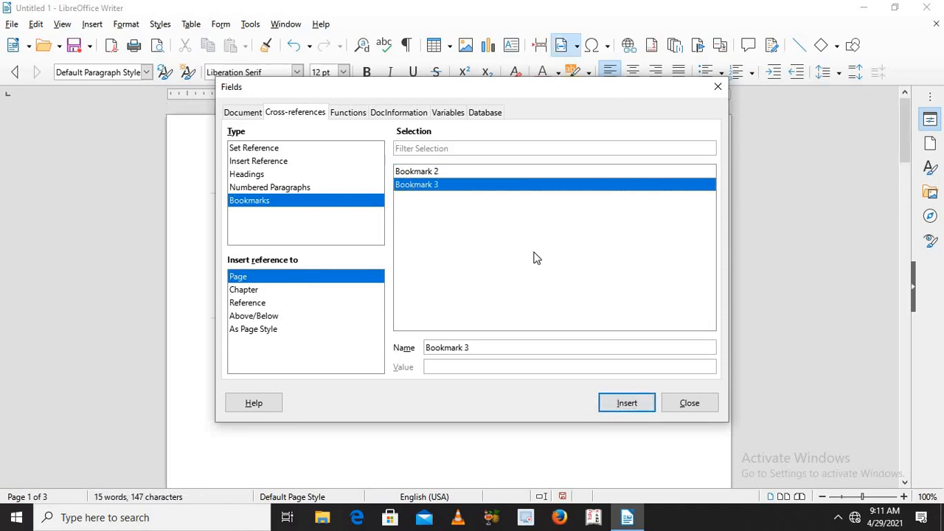
pyautogui.click(618, 414)
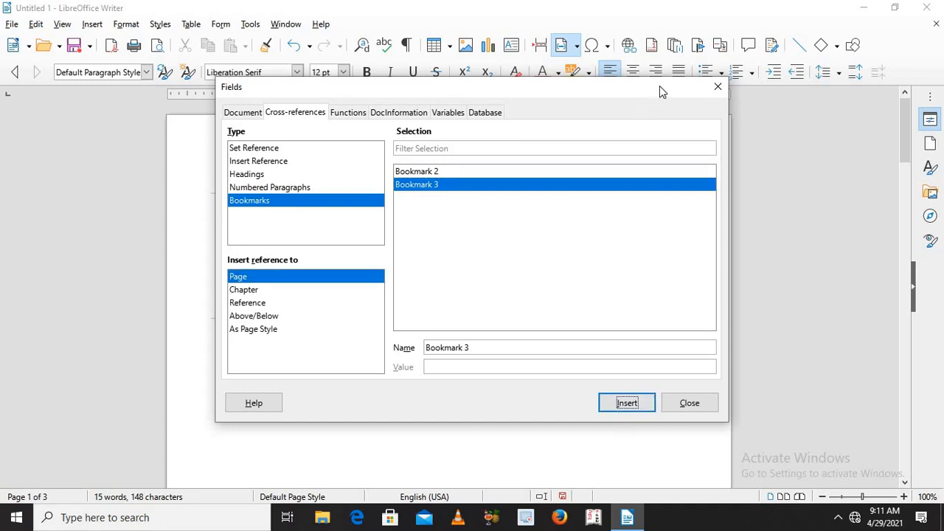
pyautogui.click(716, 88)
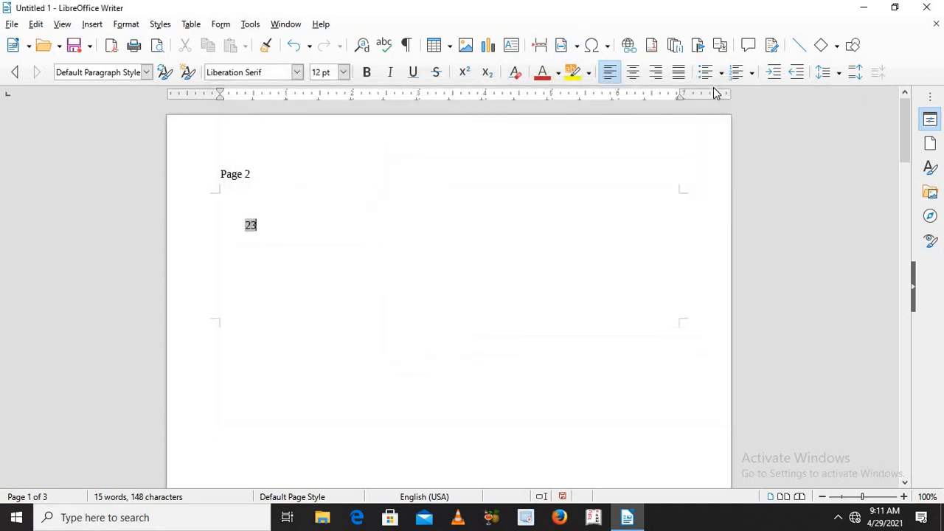
# Step: Follow the Bookmark 2 cross-reference, return to the first page, and follow the Bookmark 3 cross-reference
pyautogui.click(251, 227)
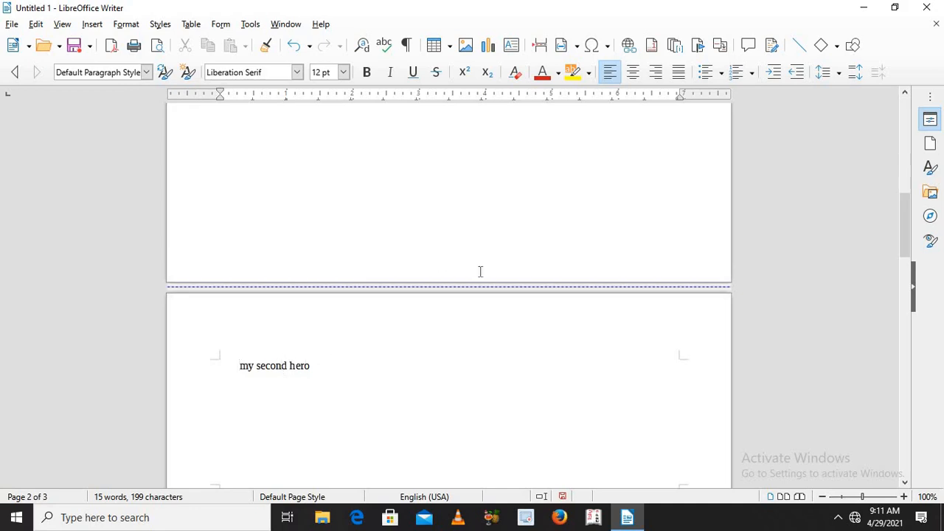
pyautogui.click(907, 150)
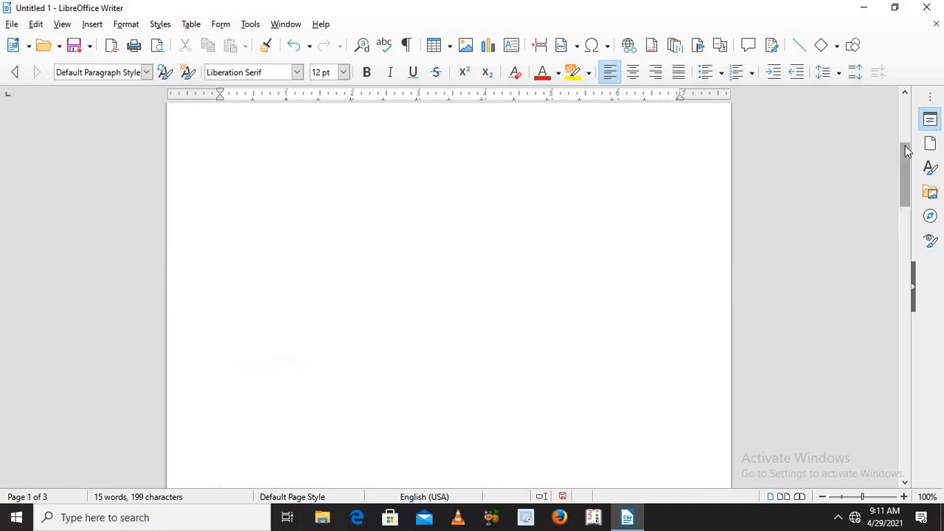
pyautogui.click(906, 110)
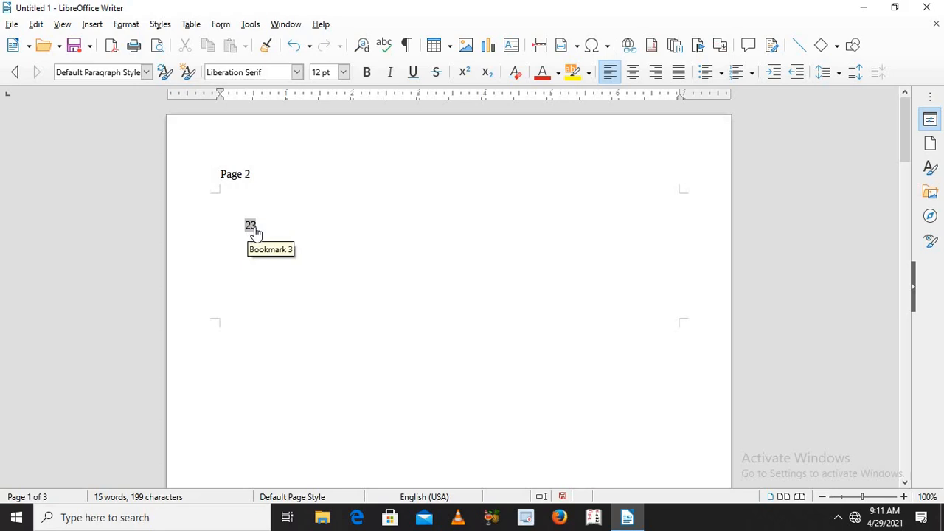
pyautogui.keyDown('ctrl'); pyautogui.click(253, 231); pyautogui.keyUp('ctrl')
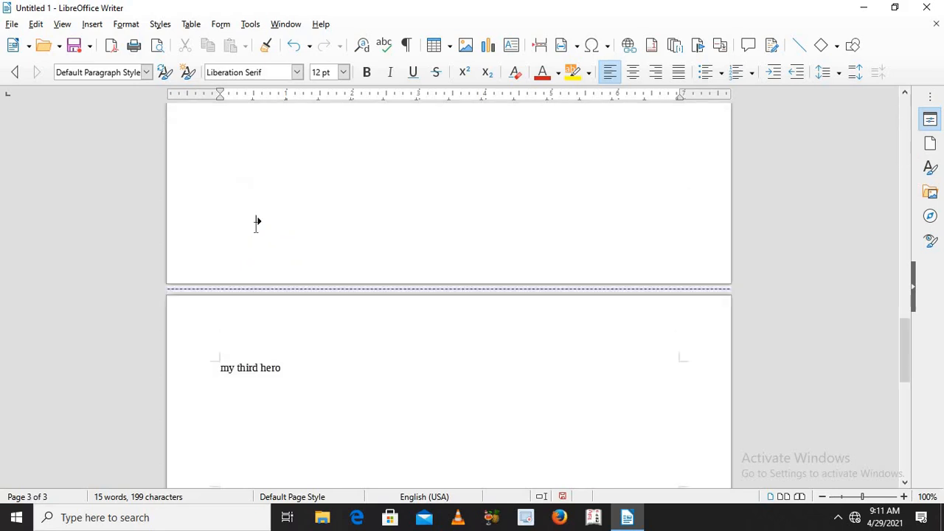
# Step: Insert the registered sign ® from the Liberation Serif special characters before "my third hero"
pyautogui.click(89, 24)
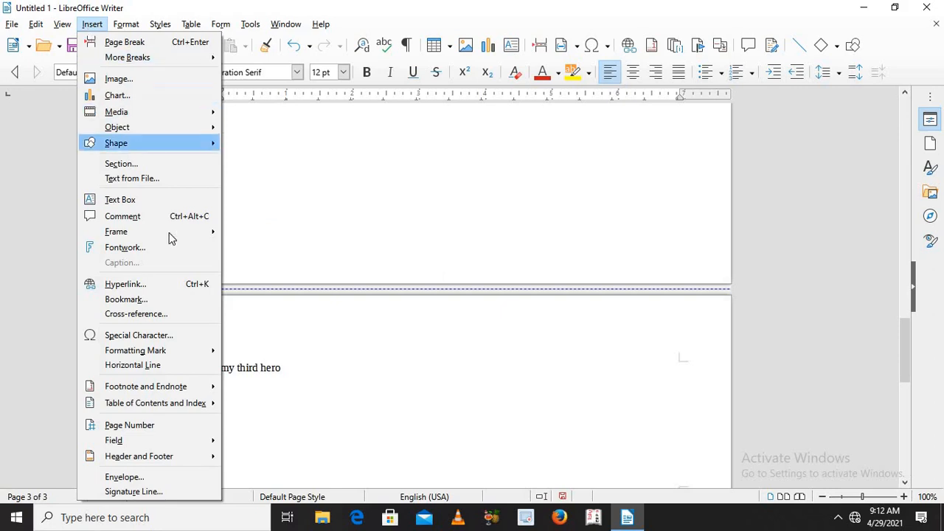
pyautogui.moveTo(169, 238)
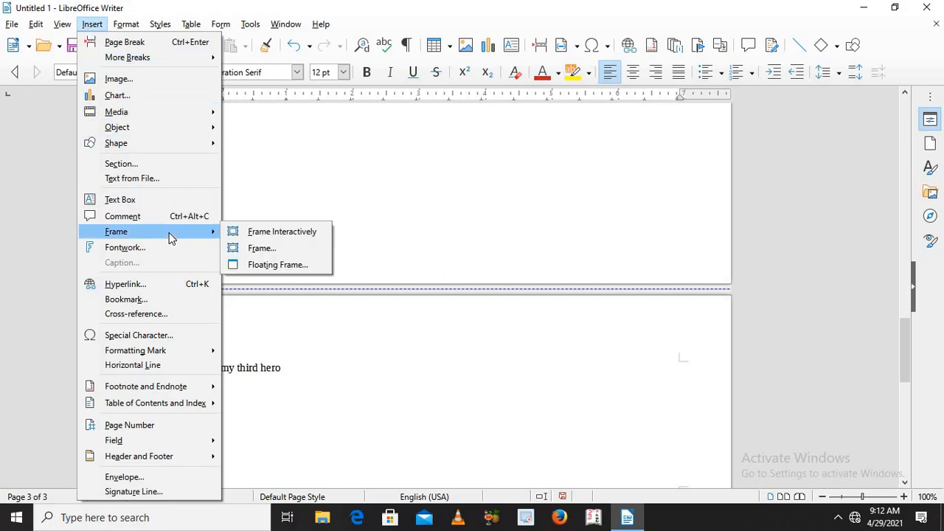
pyautogui.click(173, 336)
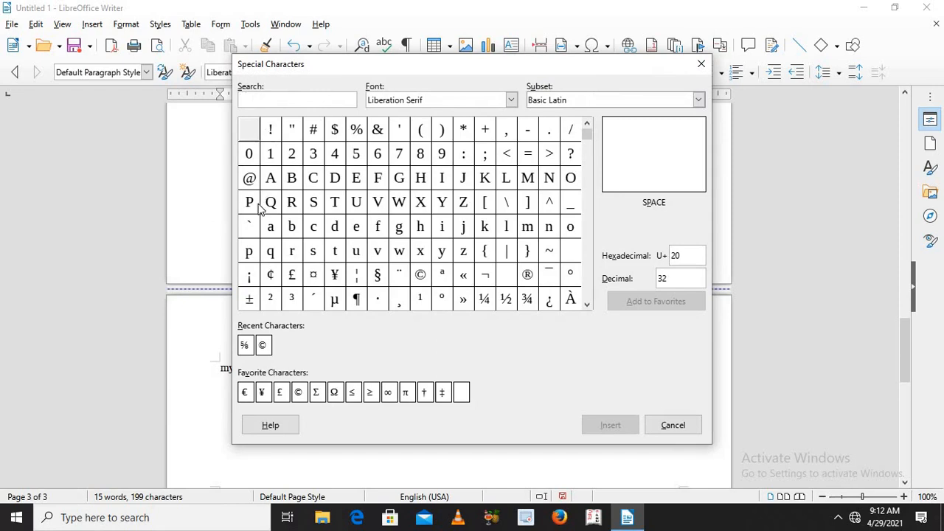
pyautogui.click(529, 276)
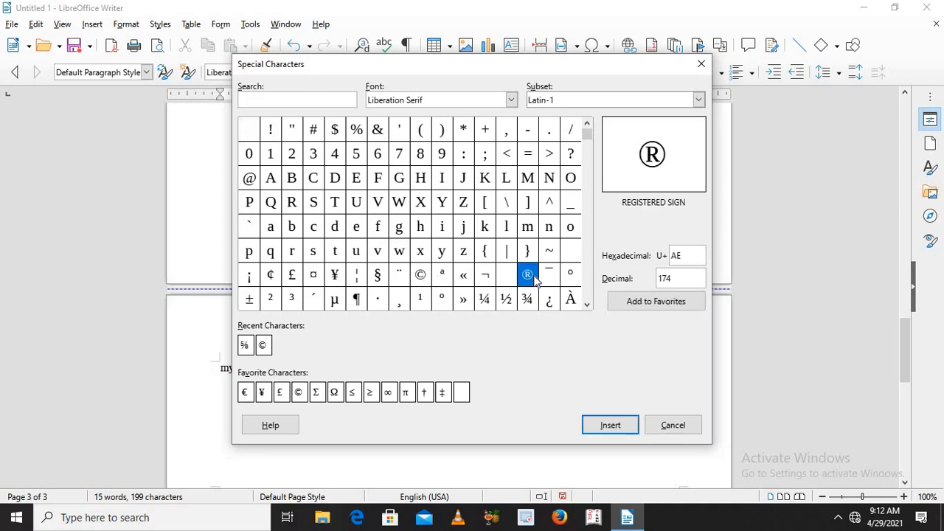
pyautogui.click(609, 425)
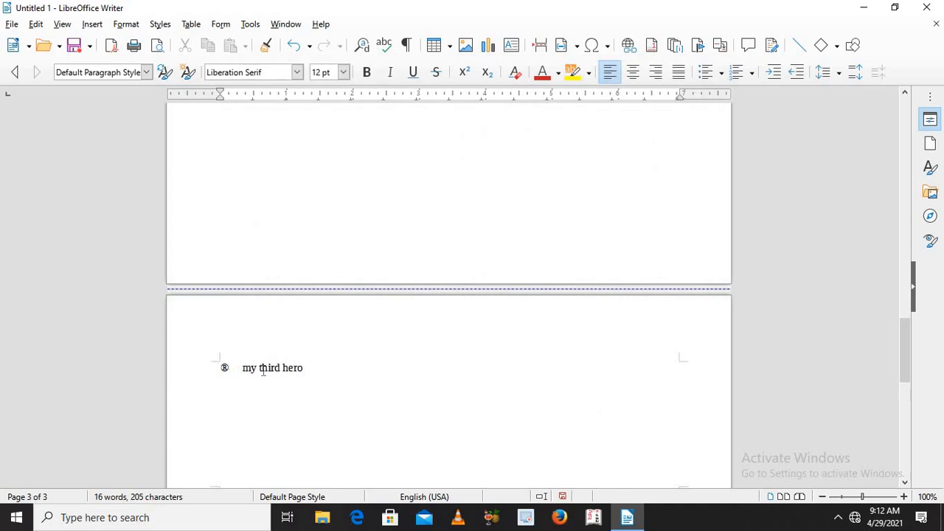
# Step: Enlarge the ® symbol before "my third hero" to 66 pt
pyautogui.doubleClick(225, 368)
pyautogui.click(343, 72)
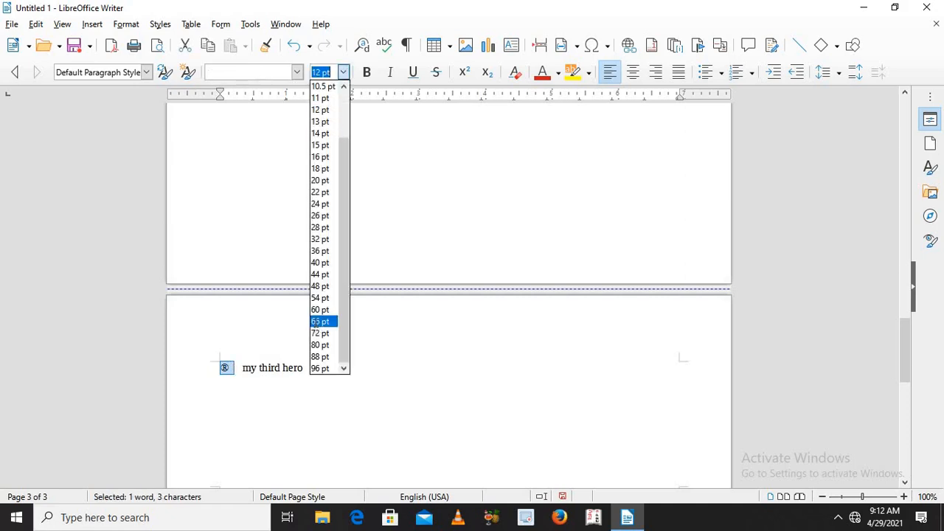
pyautogui.click(318, 322)
pyautogui.click(315, 323)
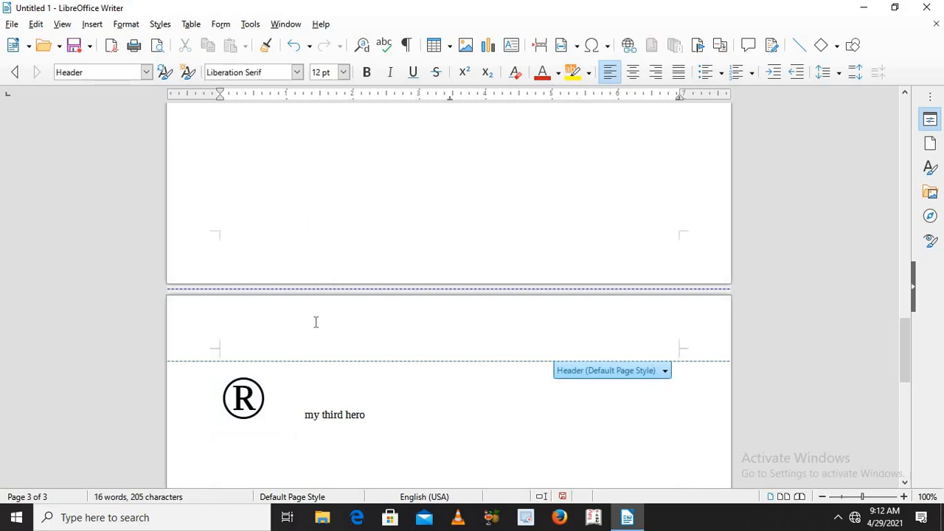
# Step: Insert a horizontal line at the paragraph with the ® symbol on the third page
pyautogui.click(207, 411)
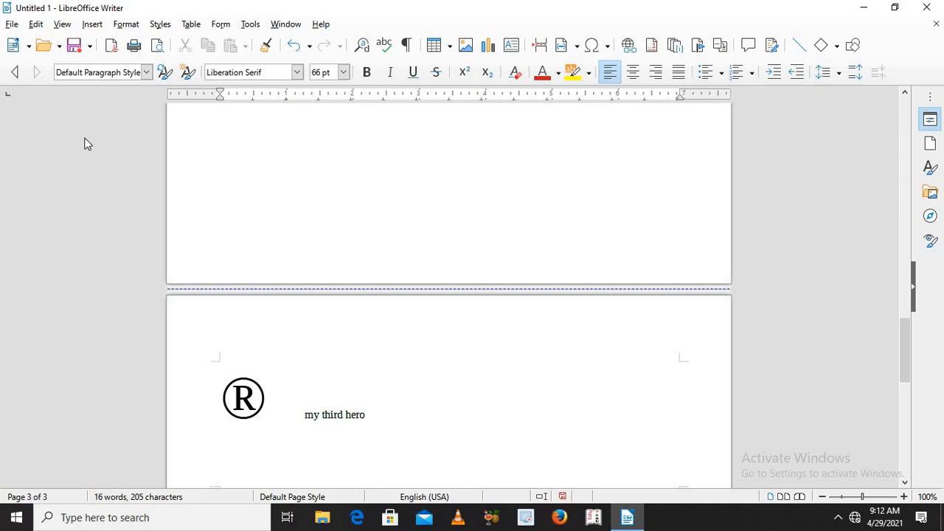
pyautogui.click(92, 25)
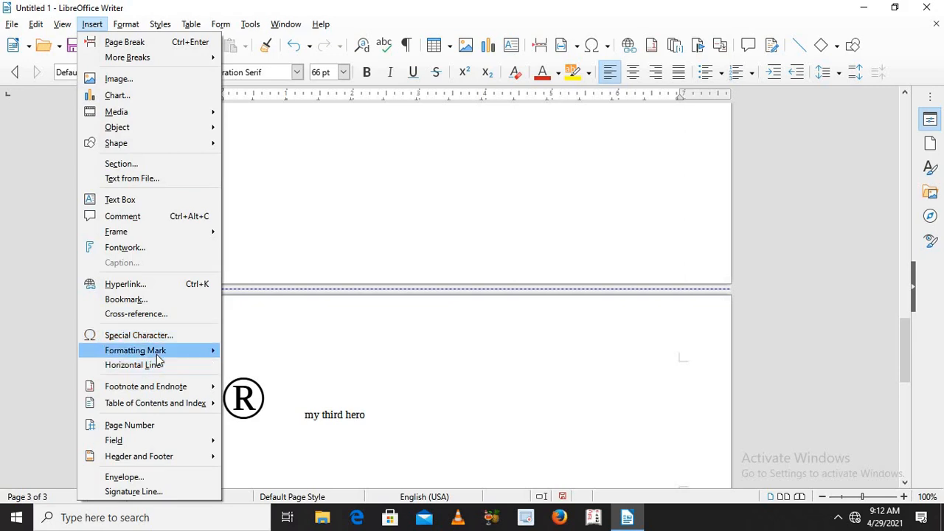
pyautogui.moveTo(157, 354)
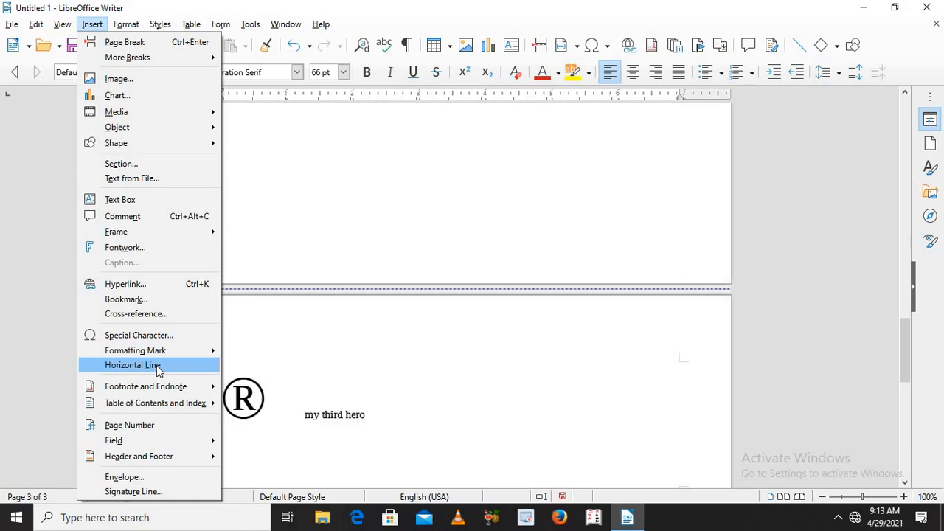
pyautogui.click(156, 365)
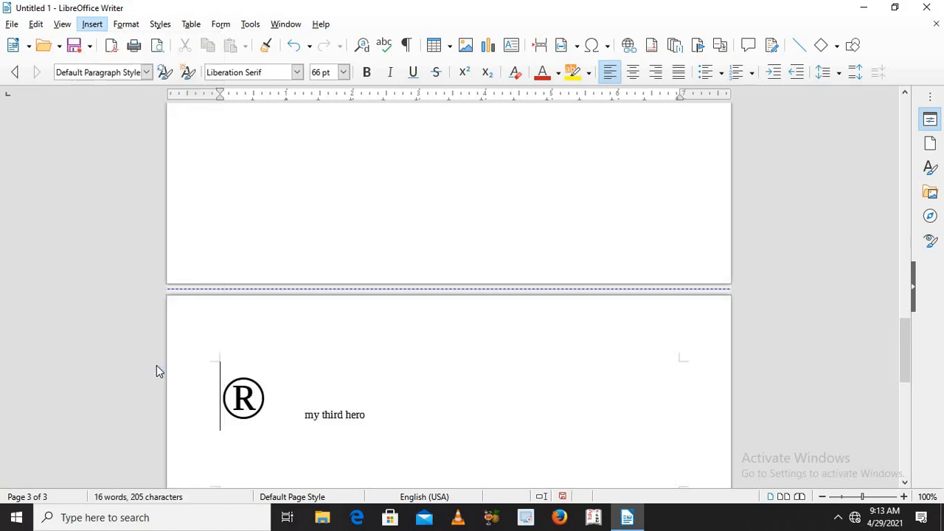
# Step: Insert a footnote in the empty area below the horizontal line on the third page
pyautogui.click(400, 463)
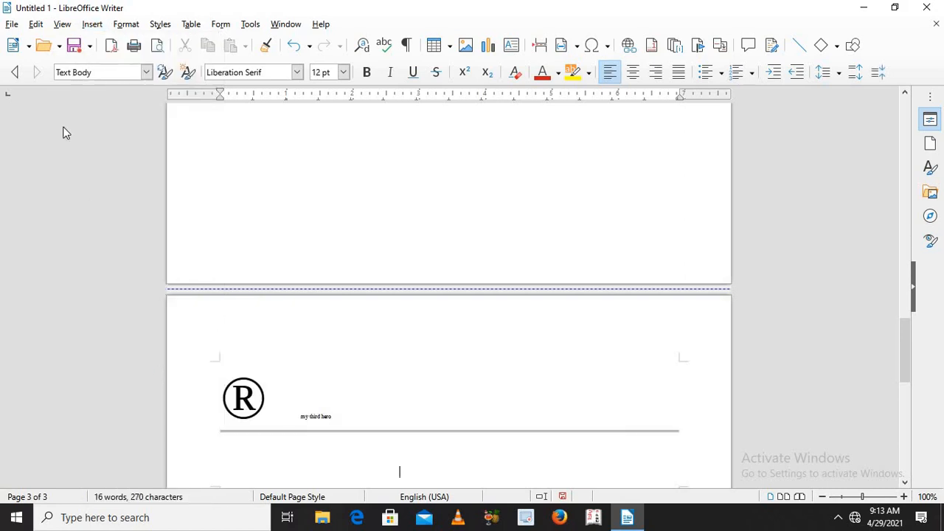
pyautogui.click(92, 25)
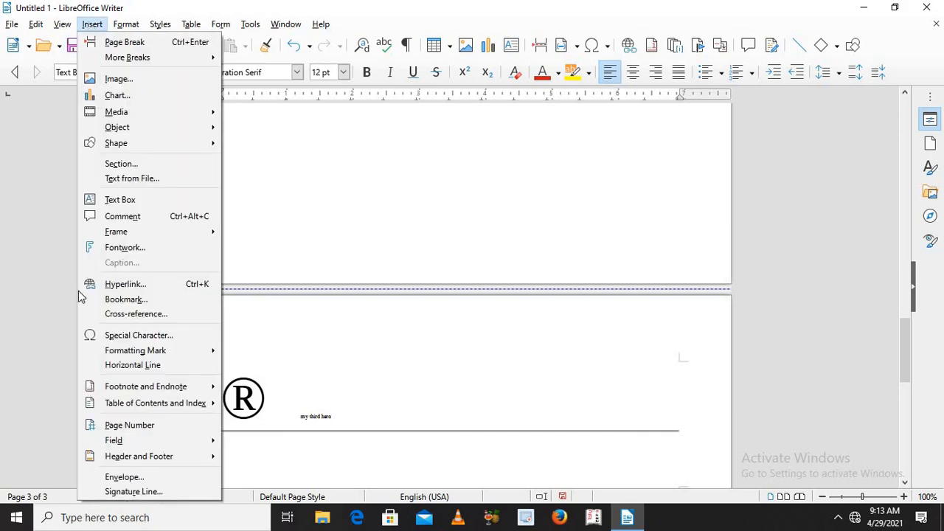
pyautogui.moveTo(110, 413)
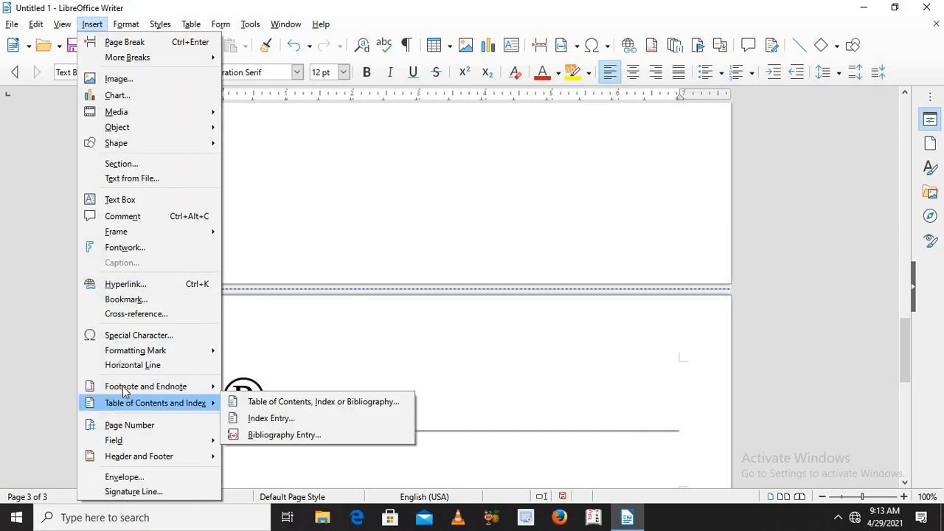
pyautogui.moveTo(126, 389)
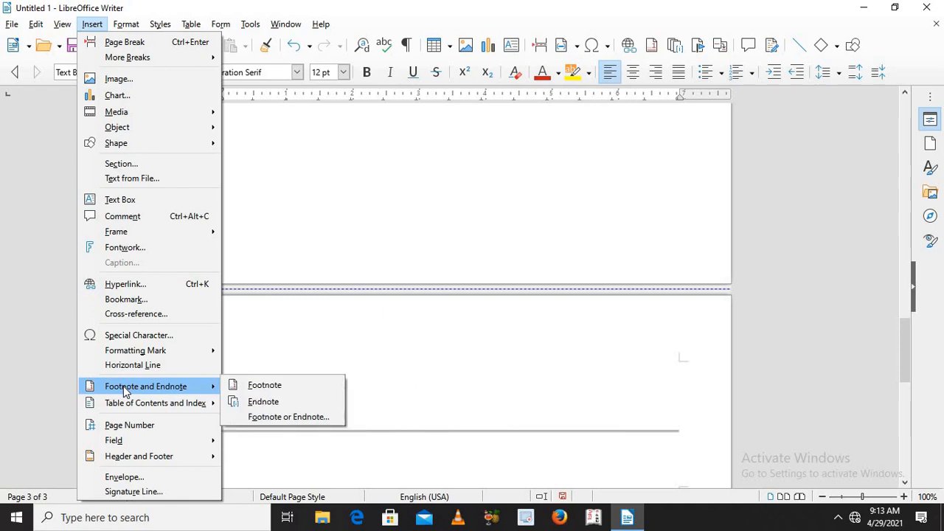
pyautogui.click(281, 386)
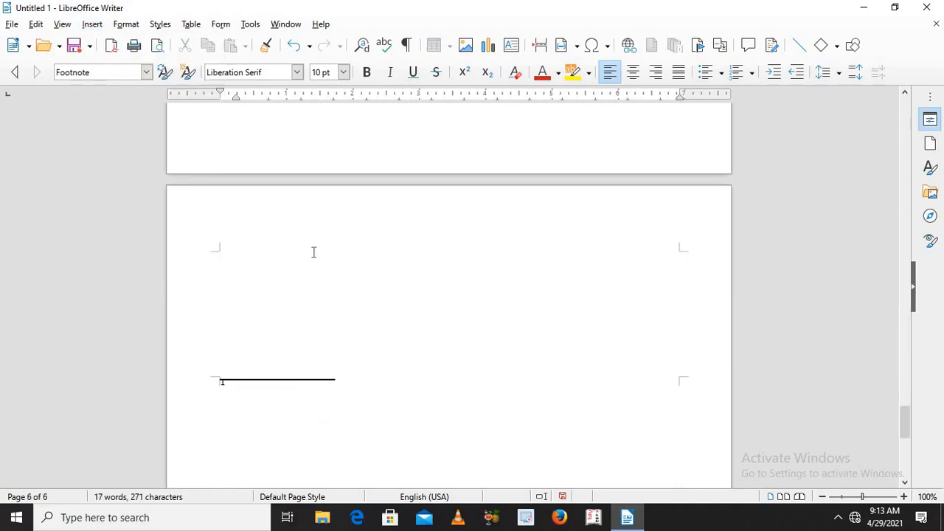
# Step: Apply the Title paragraph style to the new footnote
pyautogui.click(285, 250)
pyautogui.hotkey('ctrl', 'a')
pyautogui.click(147, 72)
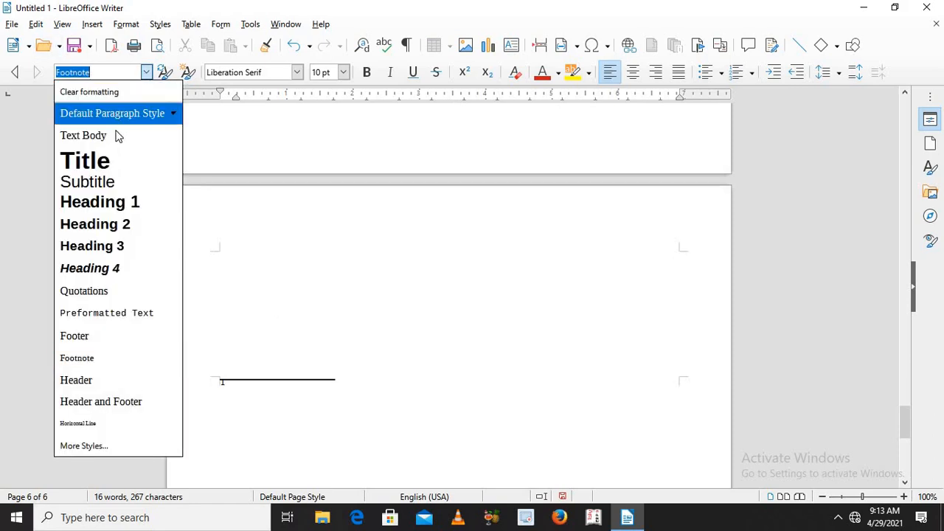
pyautogui.click(114, 165)
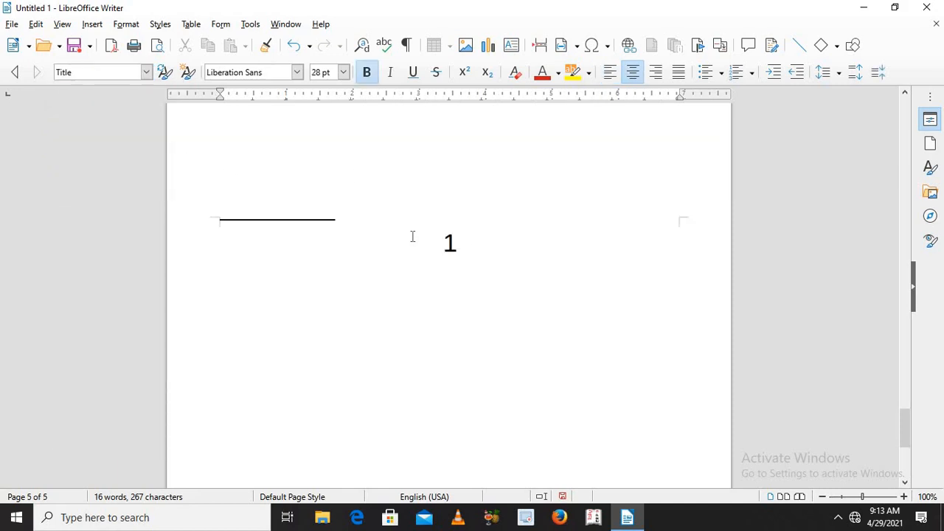
# Step: Create a new text document and enter a sentence with the student's first name followed by "IS A STUDENT OF O LEVEL FROM IT HUNT."
pyautogui.hotkey('ctrl', 'n')
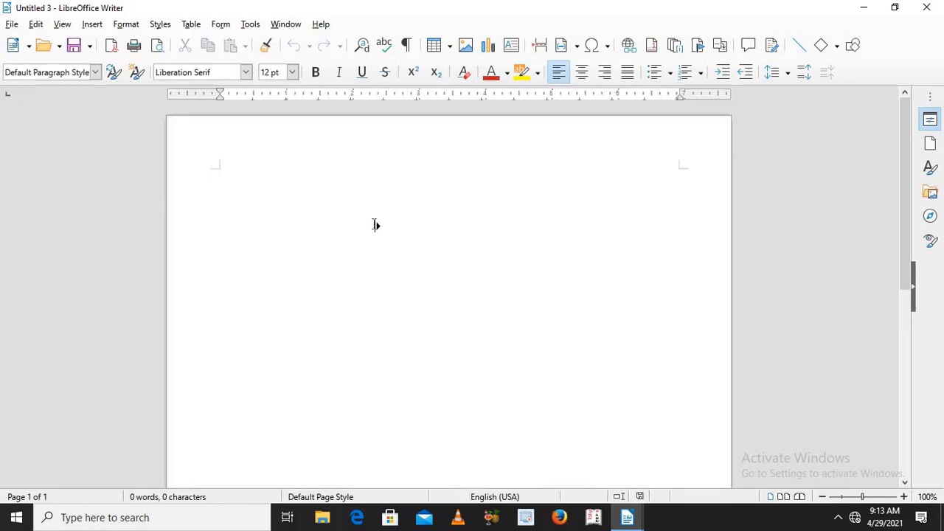
pyautogui.write('RANU ')
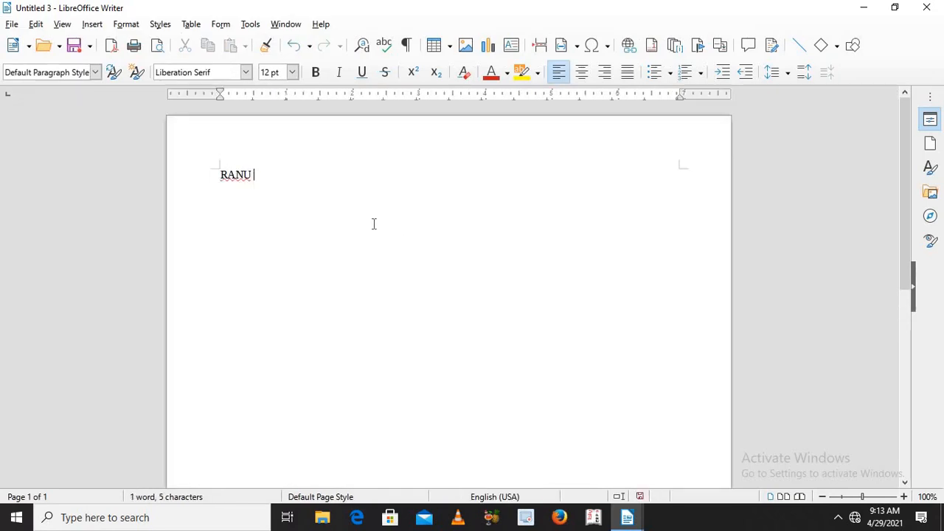
pyautogui.write('IS A S')
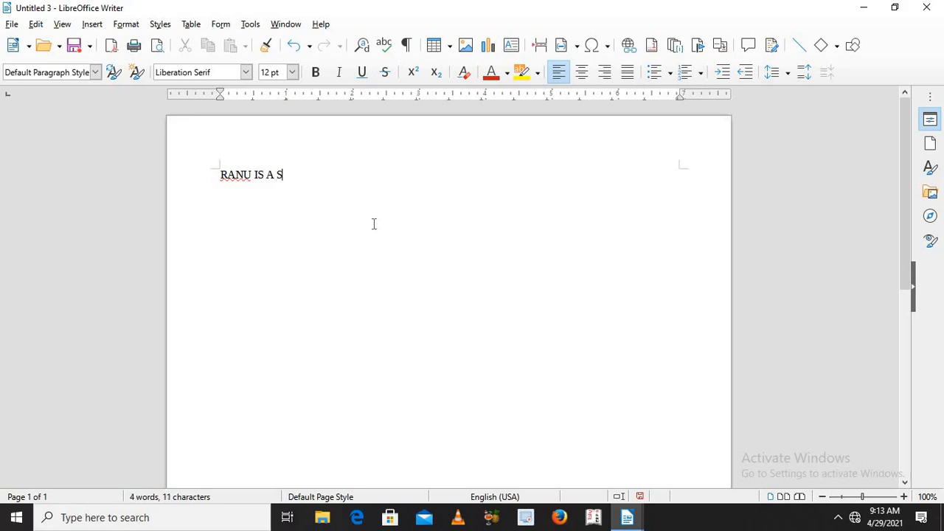
pyautogui.write('TUDENT OF ')
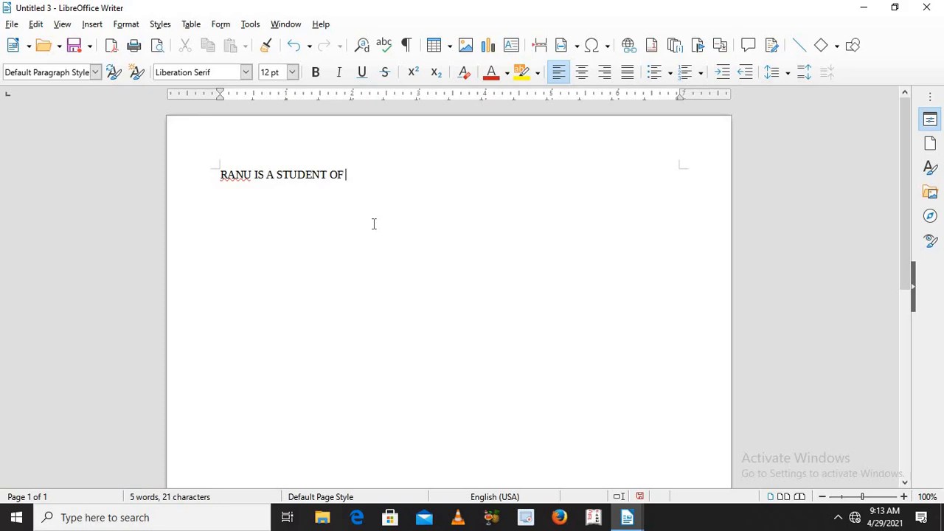
pyautogui.write('O LEVEL FROM I')
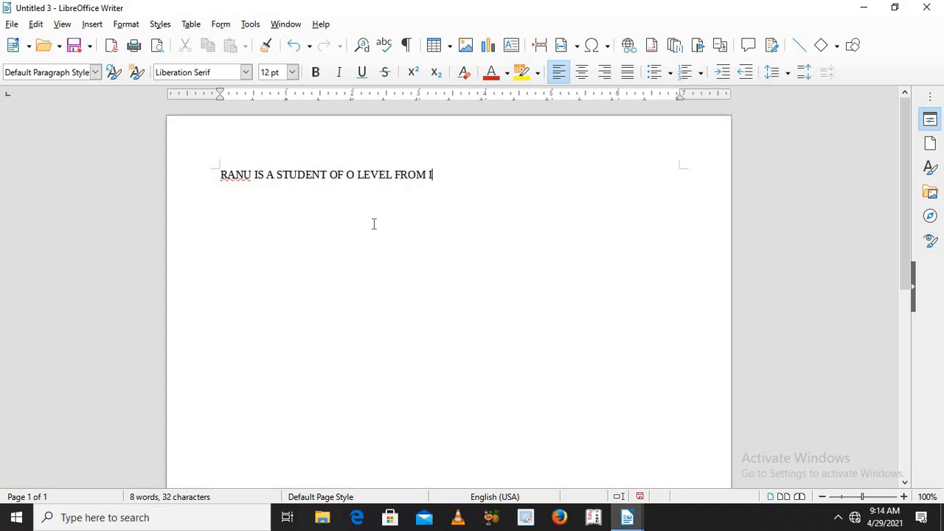
pyautogui.write('T HUNT')
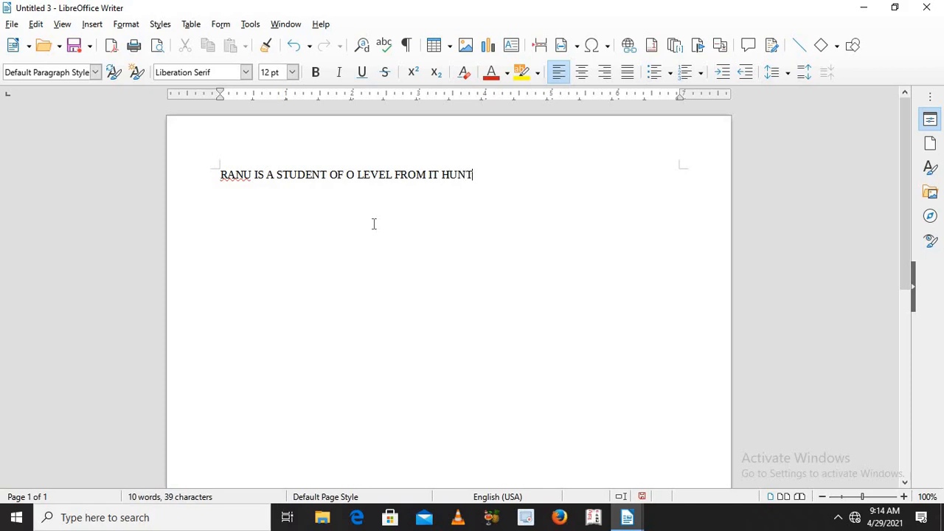
pyautogui.write('.')
# Step: Insert a footnote on the student's name in the sentence and start its text with that first name followed by "IS ANOTHOR"
pyautogui.moveTo(219, 175); pyautogui.dragTo(253, 174)
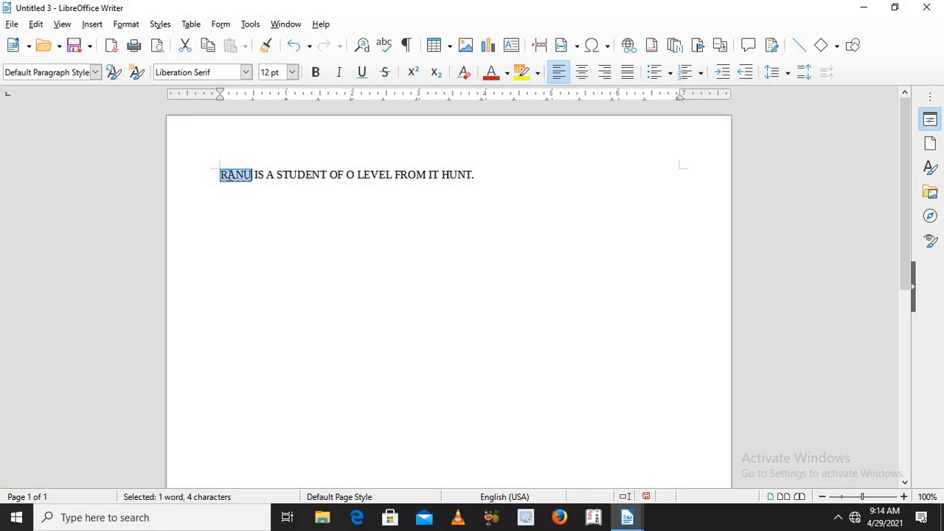
pyautogui.click(86, 27)
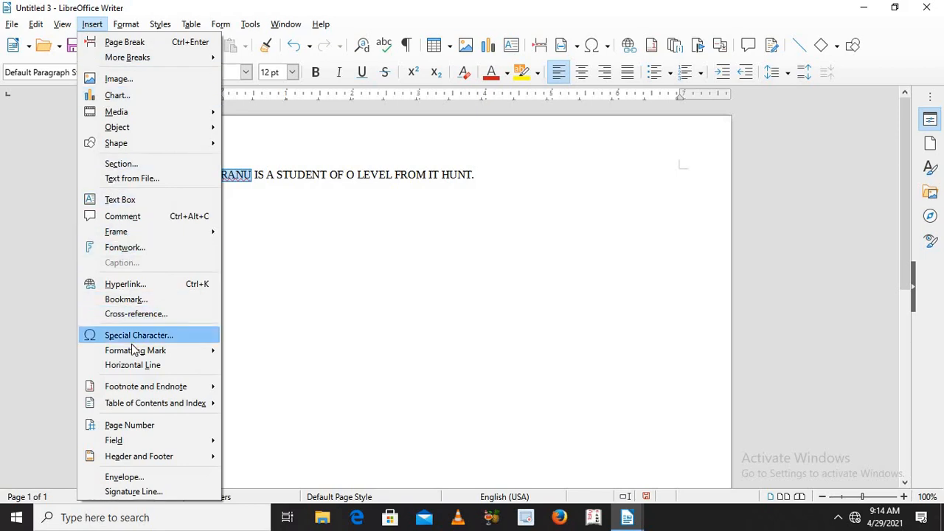
pyautogui.moveTo(138, 391)
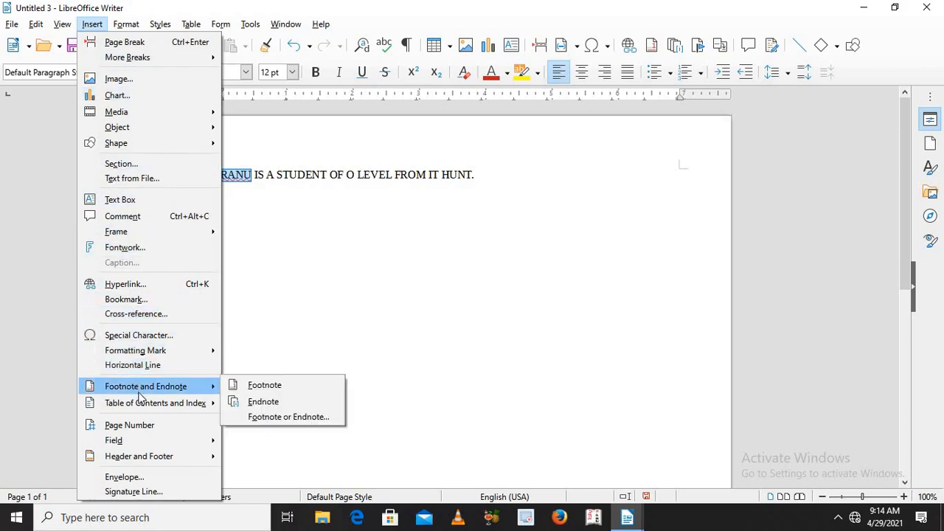
pyautogui.click(270, 386)
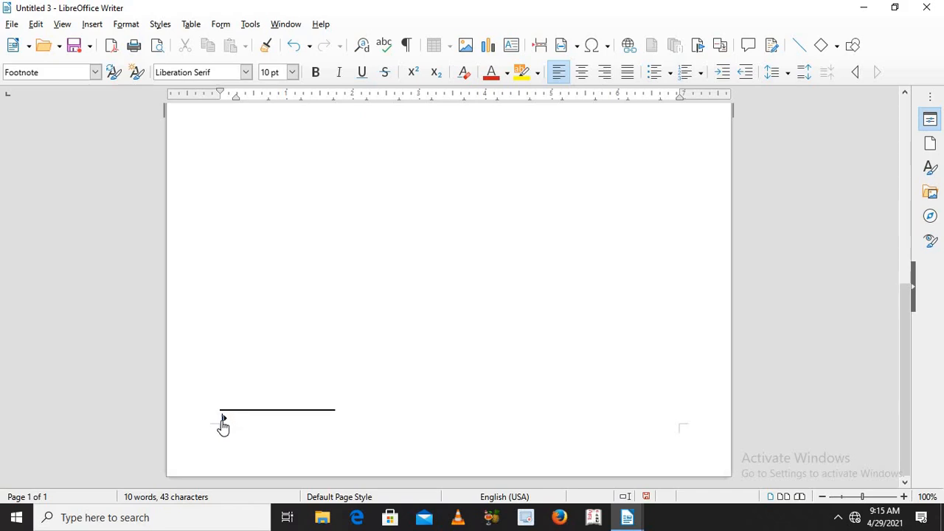
pyautogui.write('RANU IS')
pyautogui.write('ANOTHOR')
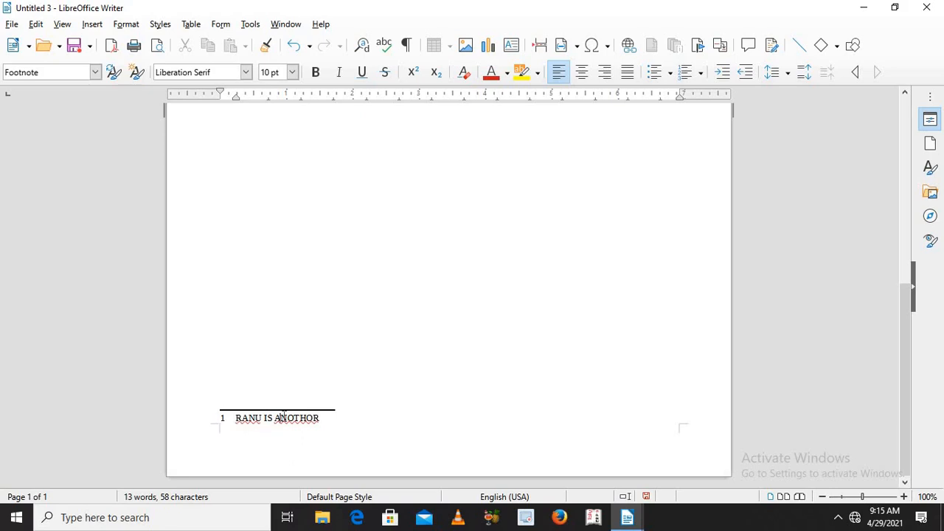
# Step: Correct "ANOTHOR" to the suggested "ANOTHER" in the footnote and add the student's first name to the spelling dictionary
pyautogui.rightClick(295, 418)
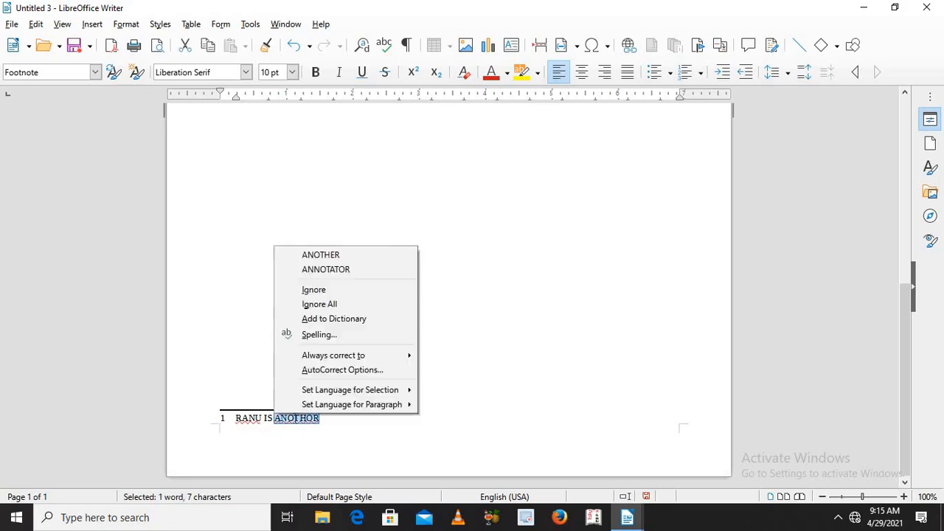
pyautogui.click(344, 255)
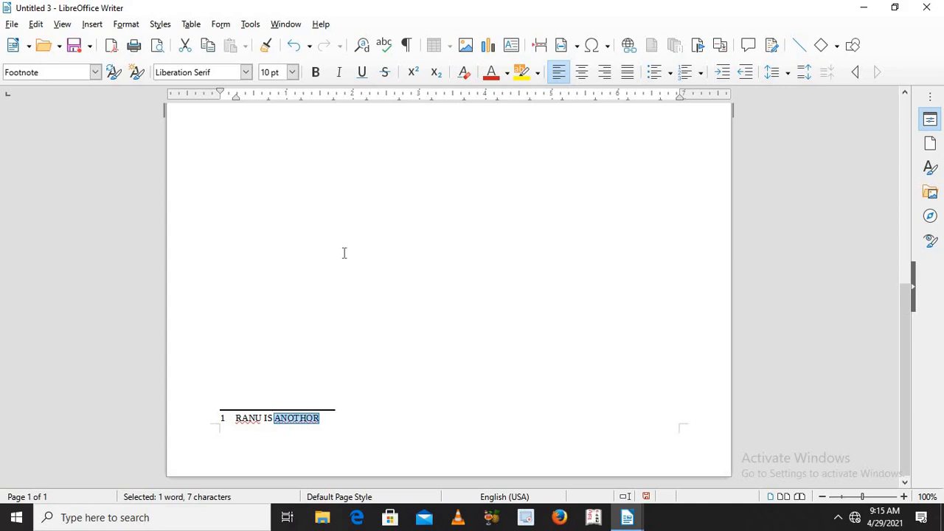
pyautogui.rightClick(250, 420)
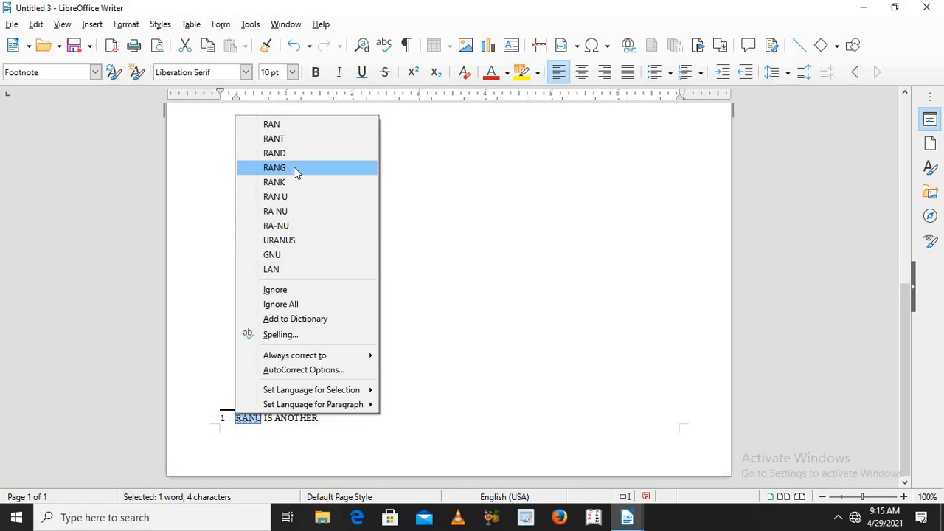
pyautogui.click(325, 318)
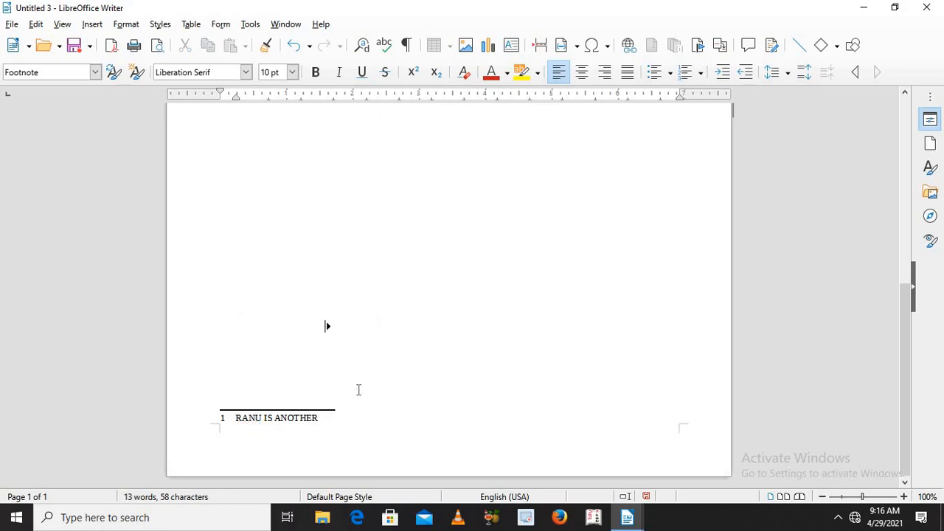
pyautogui.click(358, 389)
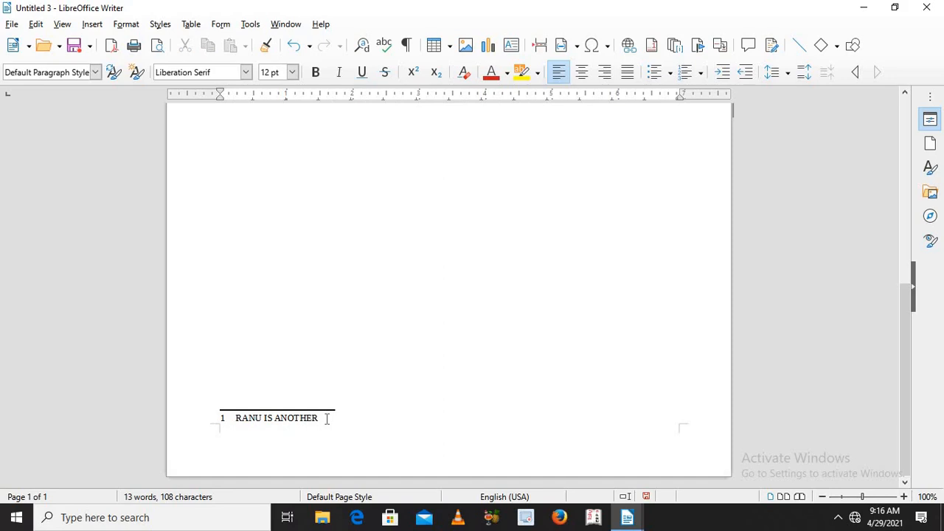
pyautogui.write('NAME OF SHIVANI')
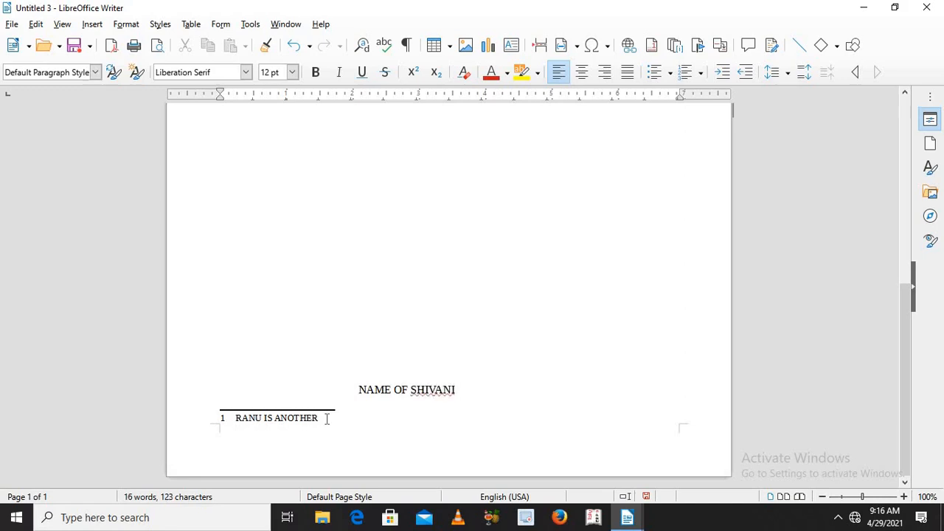
pyautogui.press('BackSpace')
pyautogui.press('BackSpace')
pyautogui.press('BackSpace')
pyautogui.press('BackSpace')
pyautogui.press('BackSpace')
pyautogui.press('BackSpace')
pyautogui.press('BackSpace')
pyautogui.press('BackSpace')
pyautogui.press('BackSpace')
pyautogui.press('BackSpace')
pyautogui.press('BackSpace')
pyautogui.press('BackSpace')
pyautogui.press('BackSpace')
pyautogui.press('BackSpace')
pyautogui.press('BackSpace')
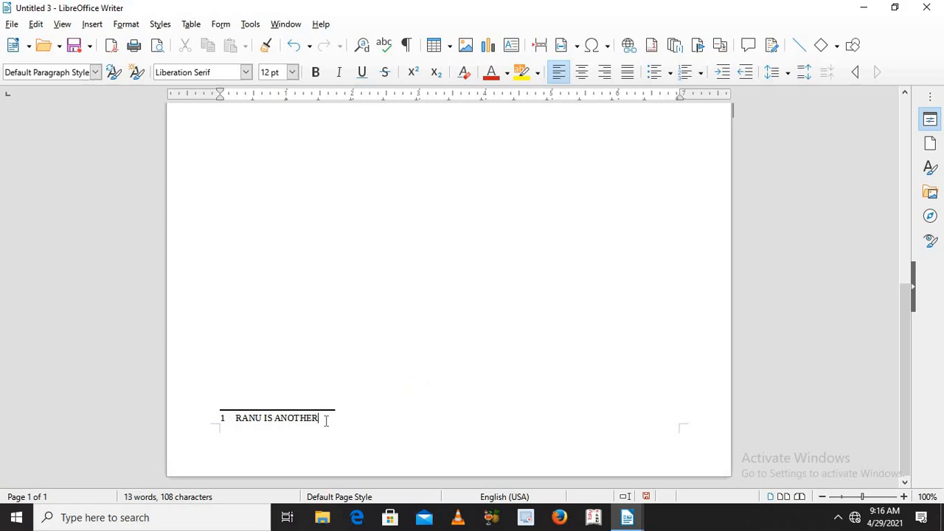
pyautogui.tripleClick(326, 420)
pyautogui.click(326, 419)
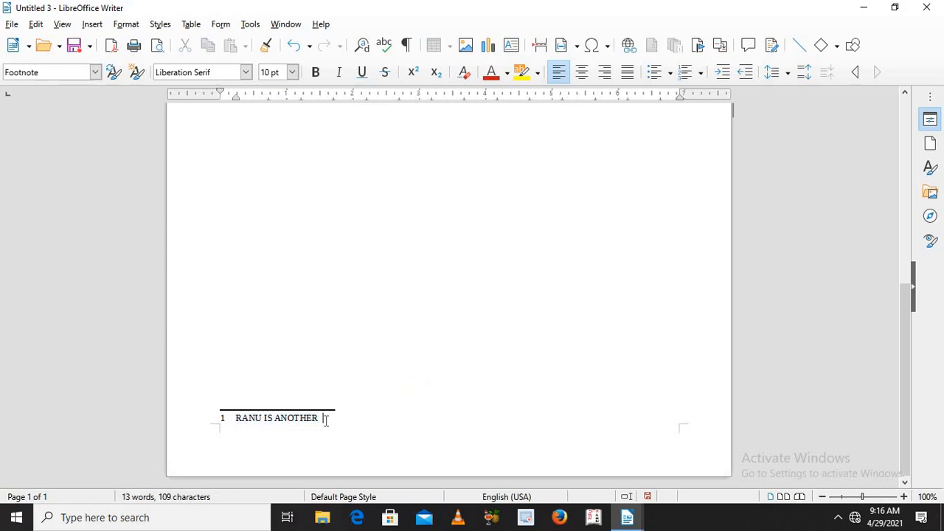
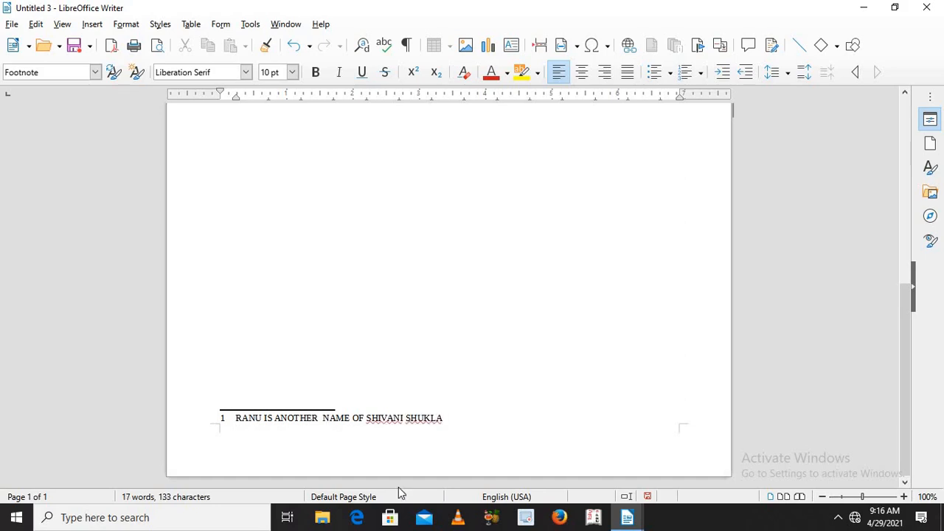
# Step: Ignore the spelling errors flagged on the first name and surname at the end of the footnote
pyautogui.rightClick(384, 418)
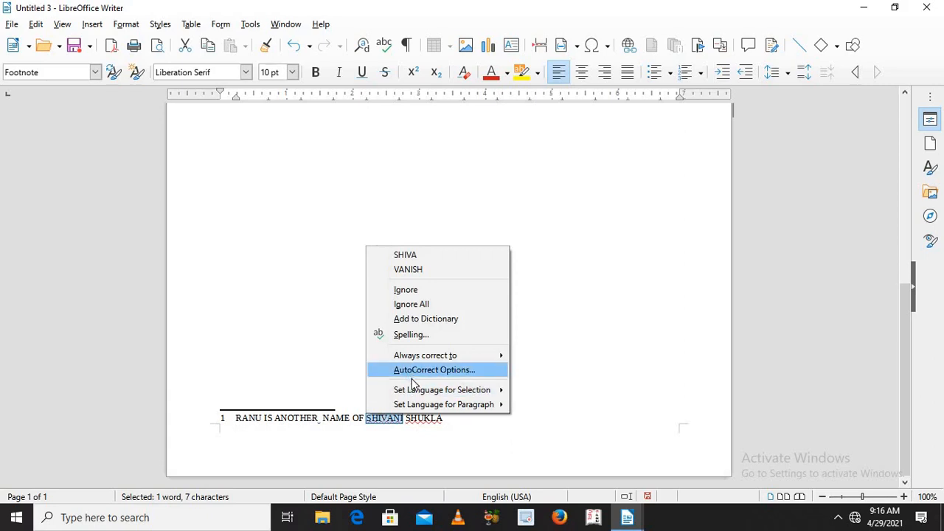
pyautogui.click(417, 293)
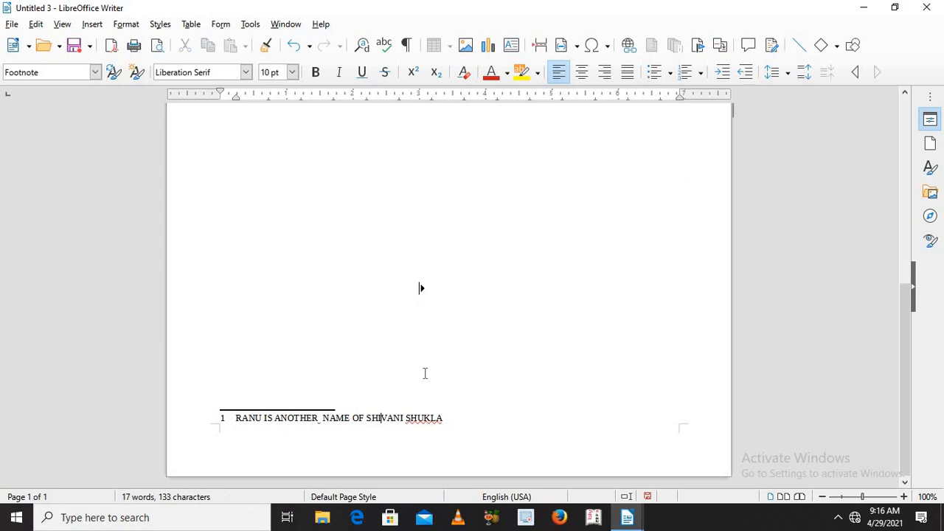
pyautogui.rightClick(422, 419)
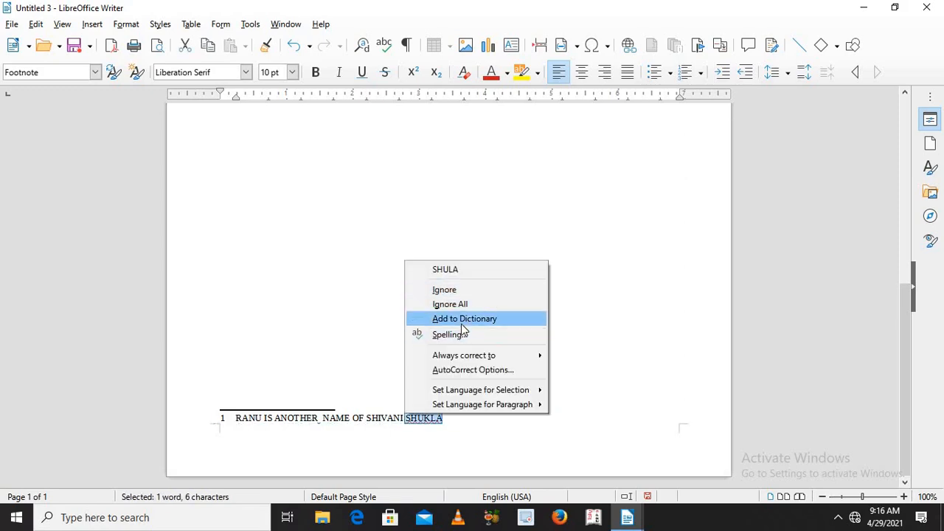
pyautogui.click(461, 291)
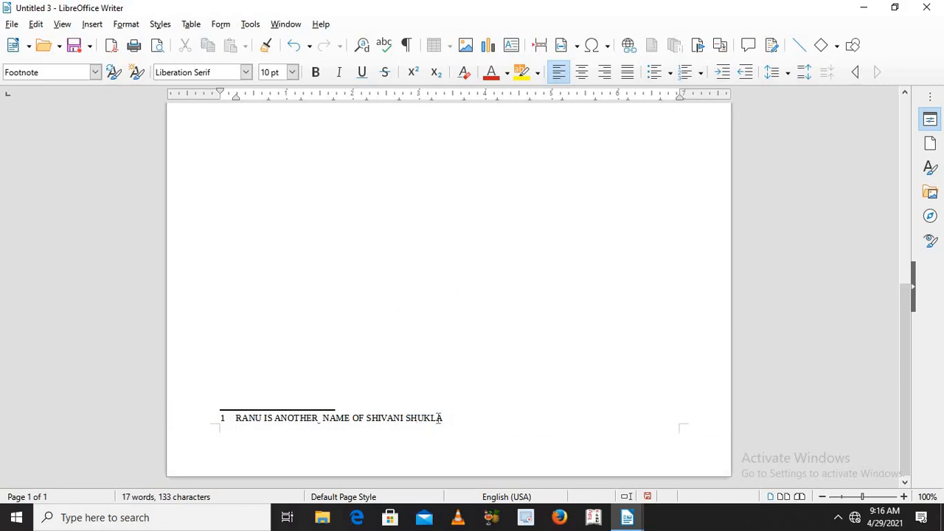
# Step: Append "NO CONFUSED" to the end of the footnote text
pyautogui.write('NO CONFUSED')
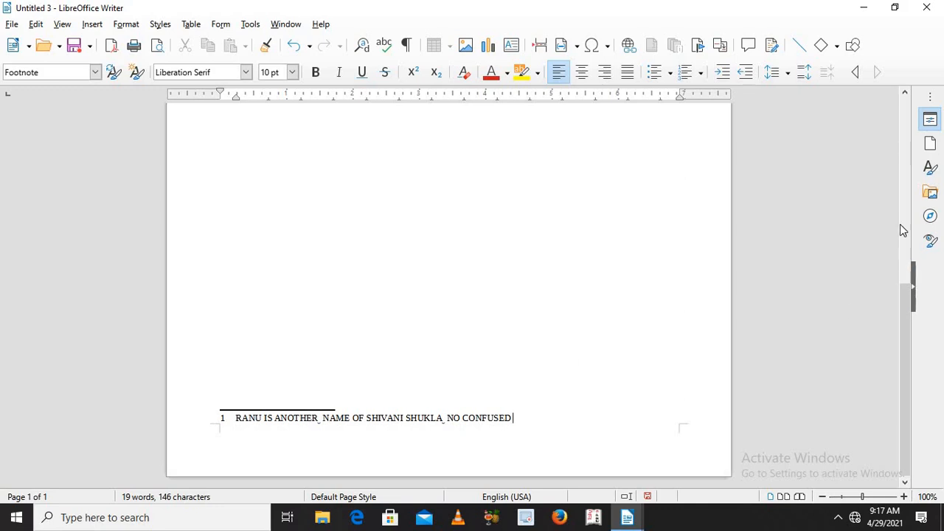
# Step: Follow the first footnote's link to its reference in the sentence and back to check how the two connect
pyautogui.click(224, 420)
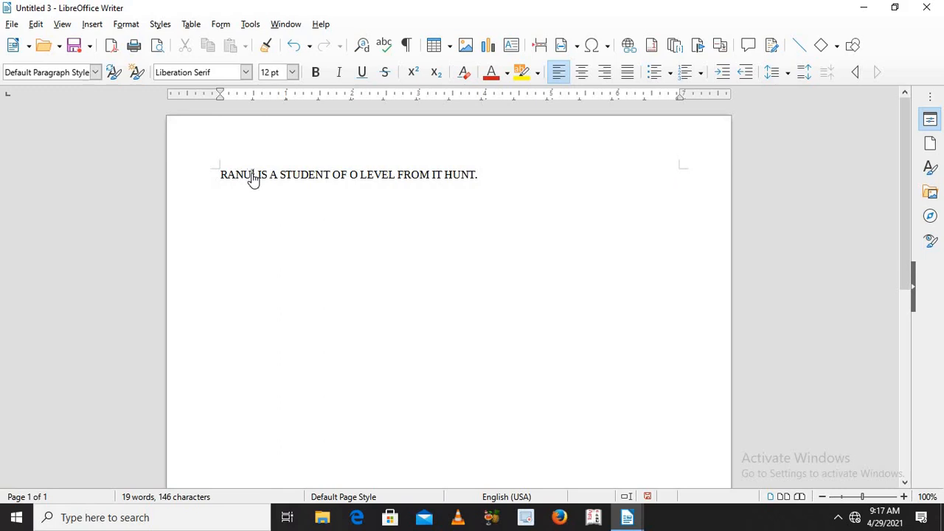
pyautogui.moveTo(252, 179)
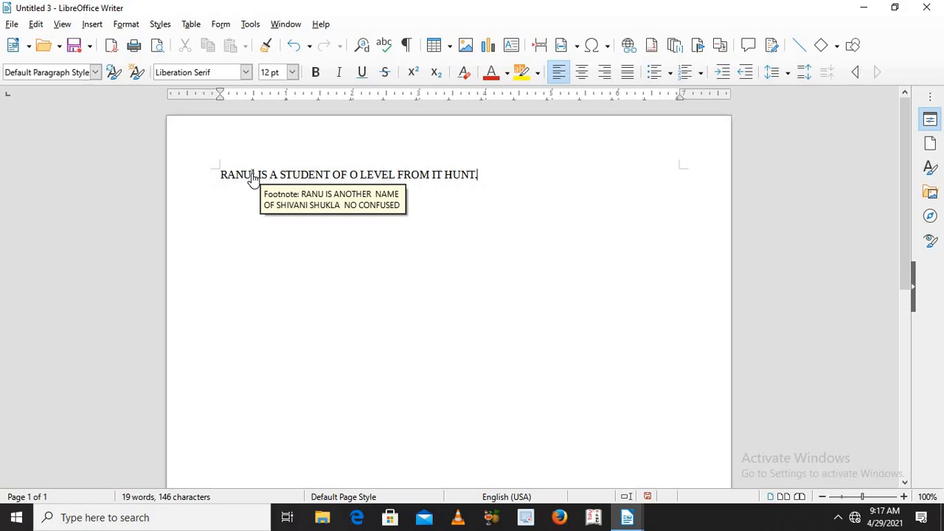
pyautogui.click(252, 177)
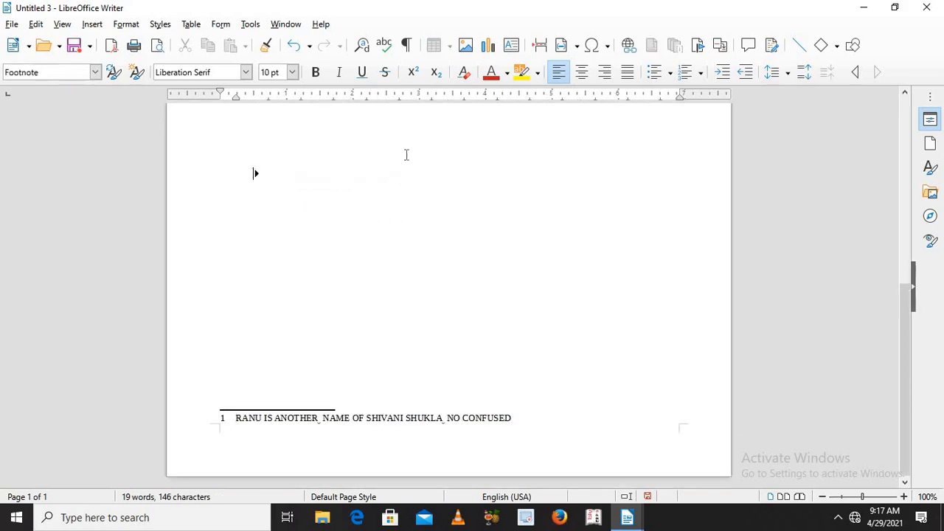
pyautogui.scroll(10, 893, 131)
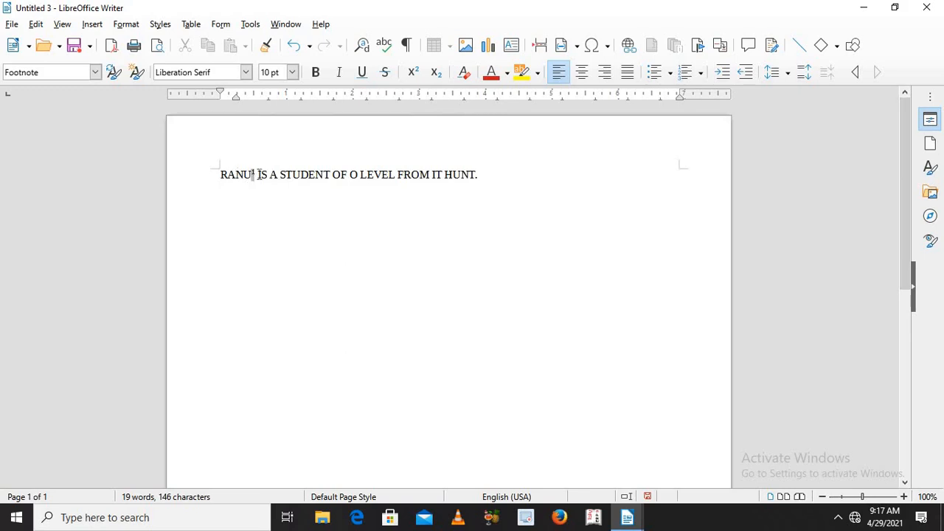
# Step: Insert a second footnote on "O LEVEL" in the sentence
pyautogui.moveTo(347, 174); pyautogui.dragTo(395, 175)
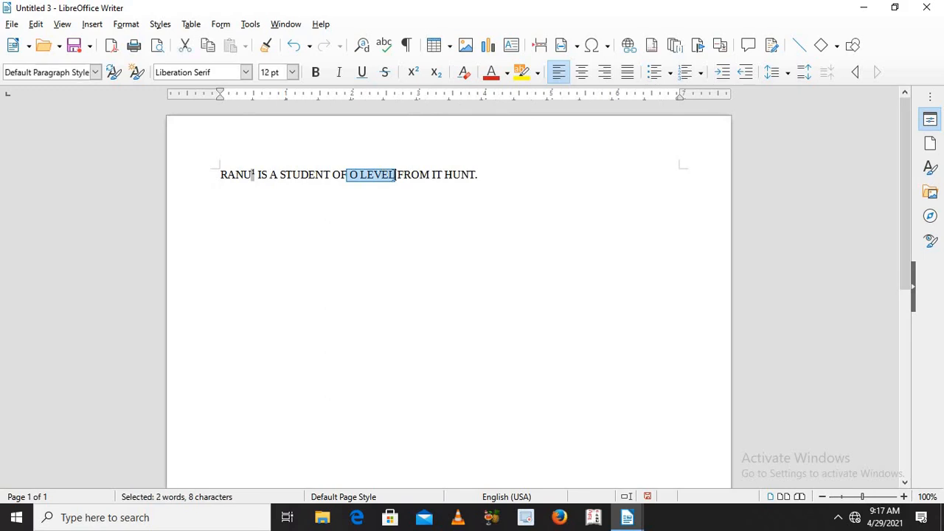
pyautogui.click(91, 25)
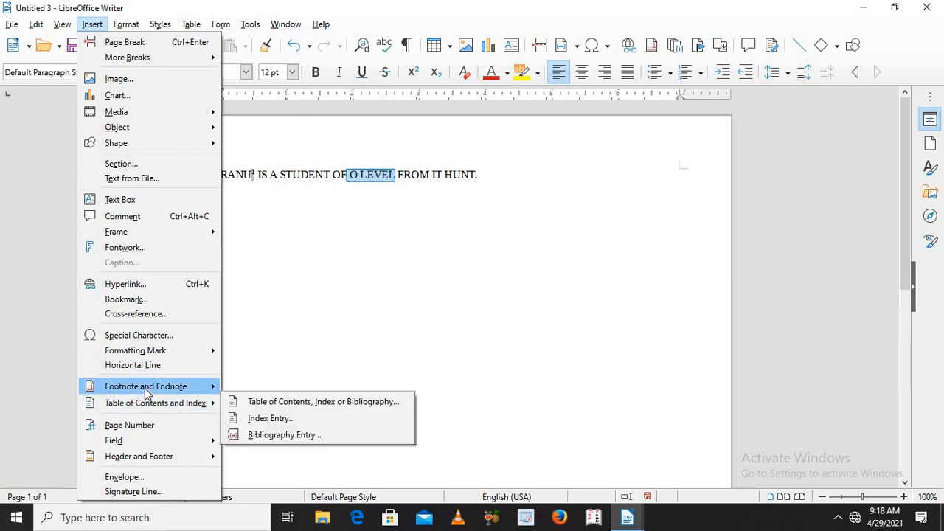
pyautogui.moveTo(147, 388)
pyautogui.click(264, 385)
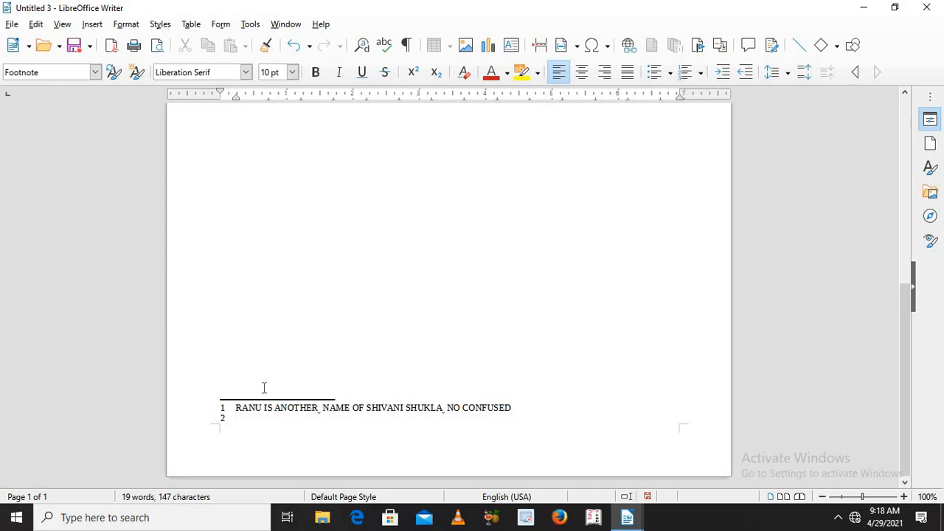
# Step: Write "O LEVEL COURSE IS AN INTERNATIONAL IT PROFESSIONAL" as the second footnote's text, correcting the last word with the spelling suggestion
pyautogui.write('O LEVEL COURS')
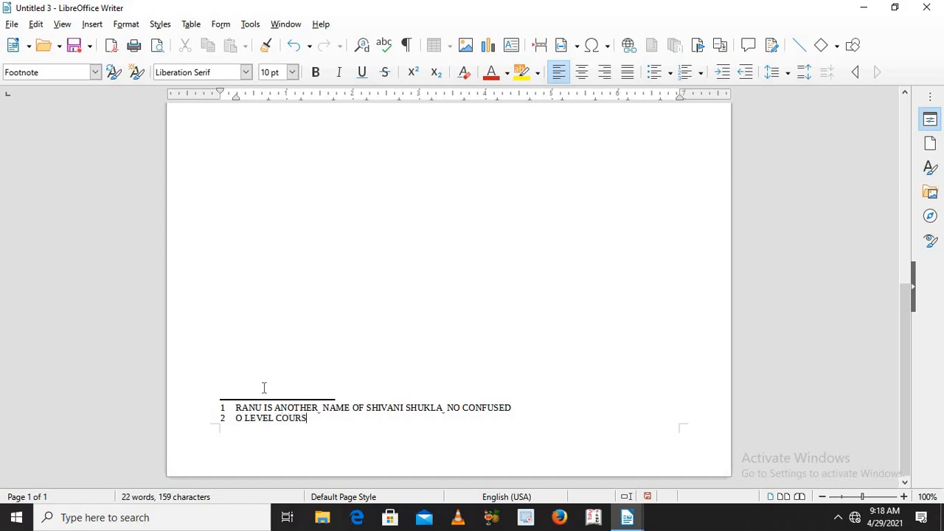
pyautogui.write('E IS AN INTERNATION')
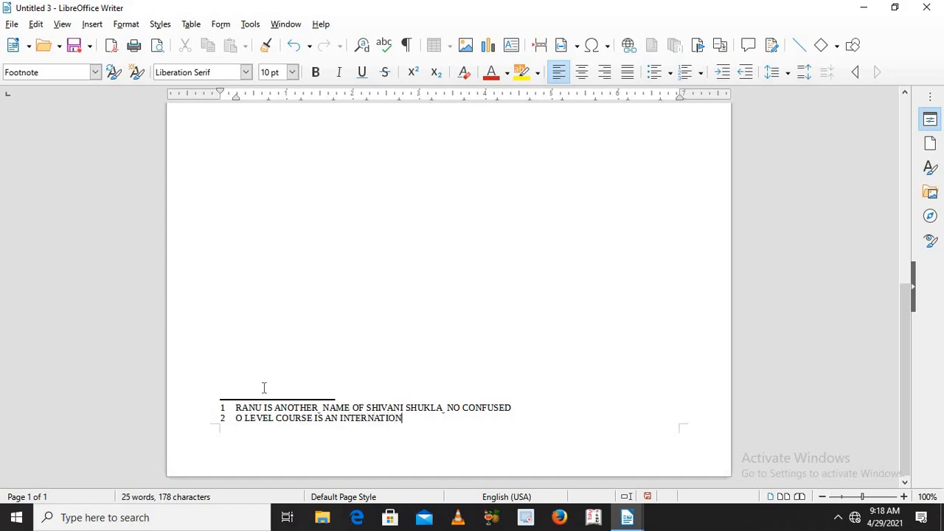
pyautogui.write('AL IT PROFFEESS')
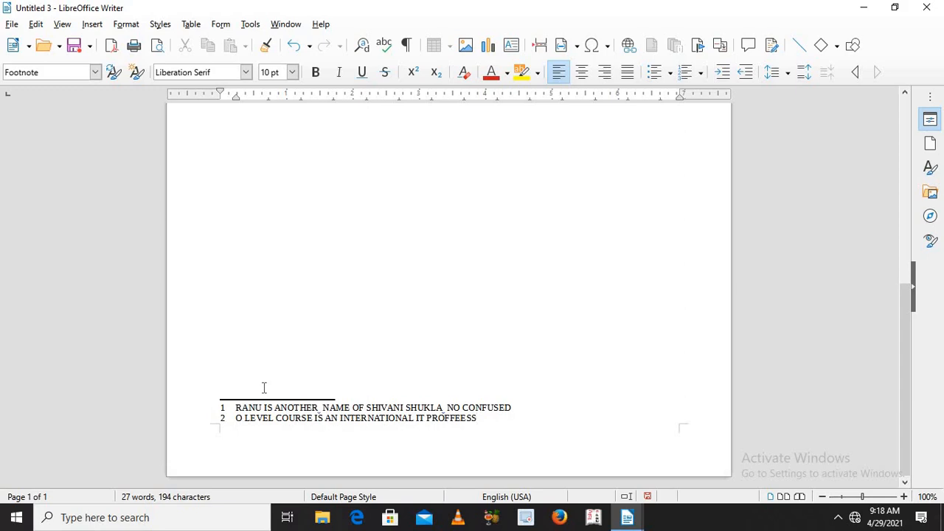
pyautogui.write('?')
pyautogui.press('BackSpace')
pyautogui.write('IONAL')
pyautogui.rightClick(450, 419)
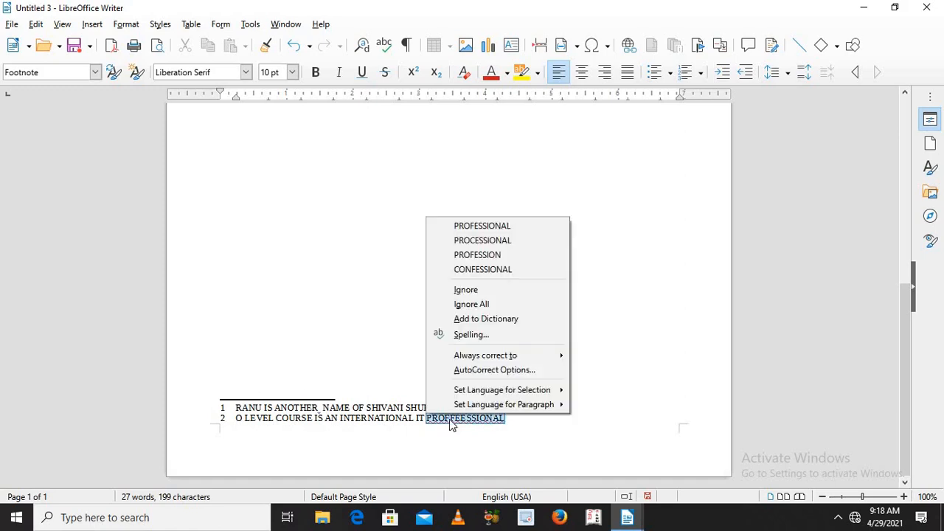
pyautogui.click(489, 227)
# Step: Continue the second footnote after "PROFESSIONAL" with "ONE YEAR DIPLOMA"
pyautogui.click(498, 417)
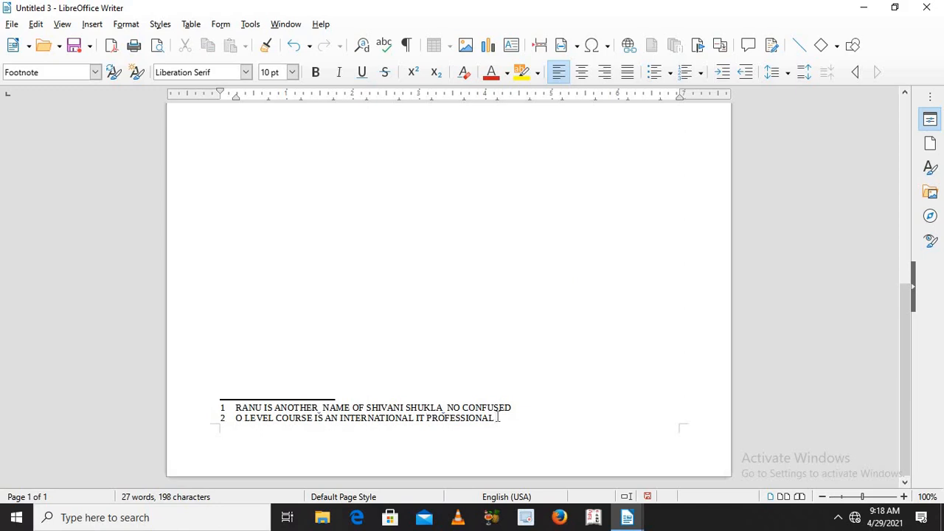
pyautogui.write('ONE YEAR DIP')
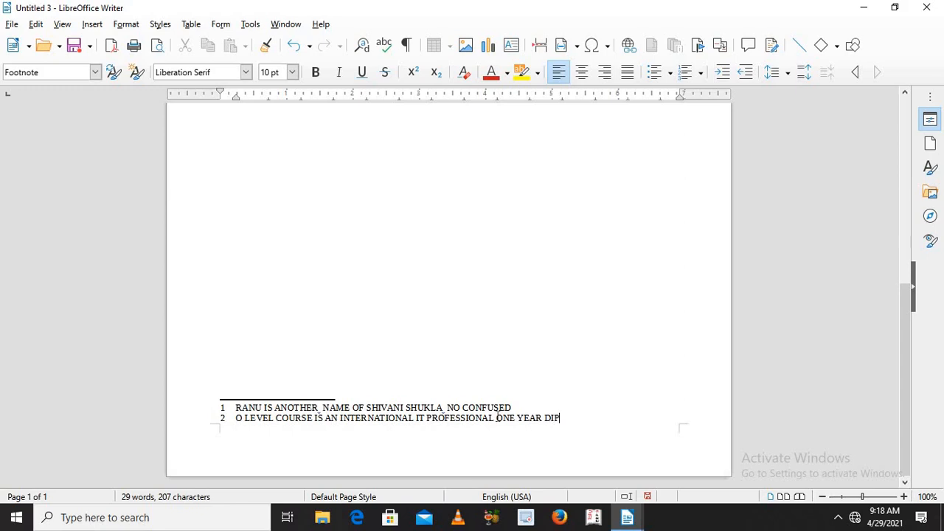
pyautogui.write('LOMA')
# Step: Insert "COURSE" before "ONE YEAR" in the second footnote and move the word to after "DIPLOMA"
pyautogui.click(496, 418)
pyautogui.write('COURSE')
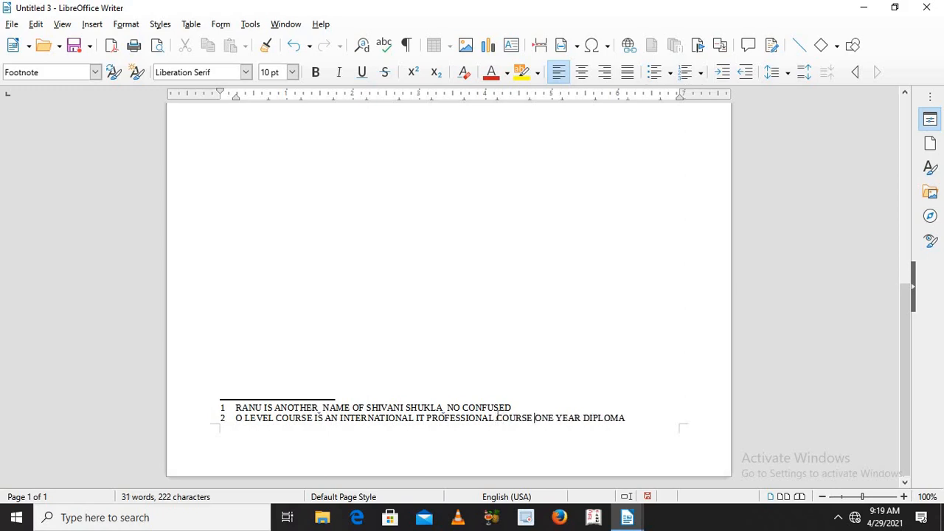
pyautogui.moveTo(496, 417); pyautogui.dragTo(532, 417)
pyautogui.hotkey('ctrl', 'c')
pyautogui.press('Delete')
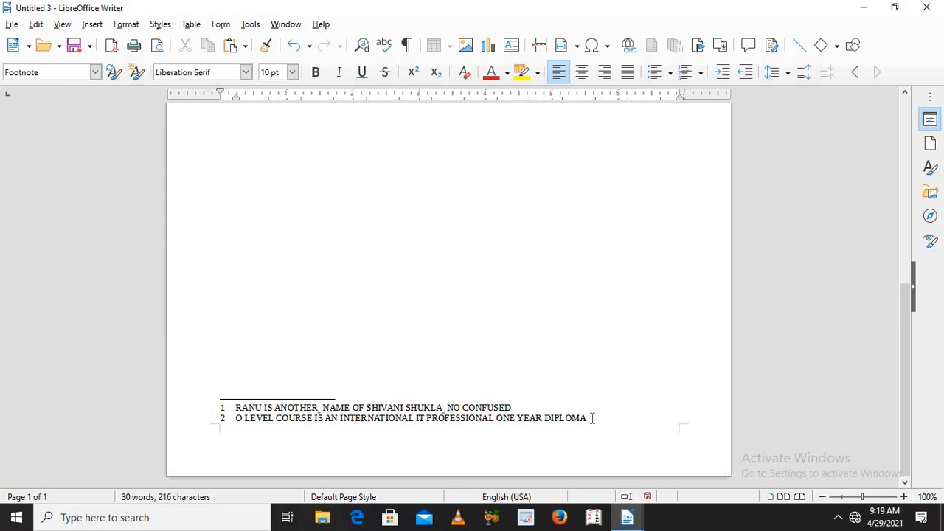
pyautogui.hotkey('ctrl', 'v')
# Step: Finish the second footnote with "OF DOEACC." after "COURSE"
pyautogui.write('OF')
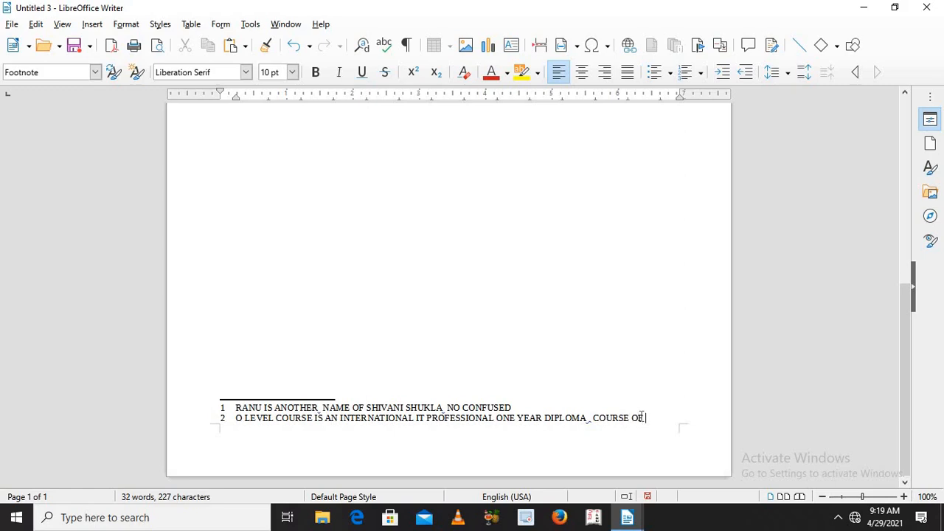
pyautogui.write(' DOEACC.')
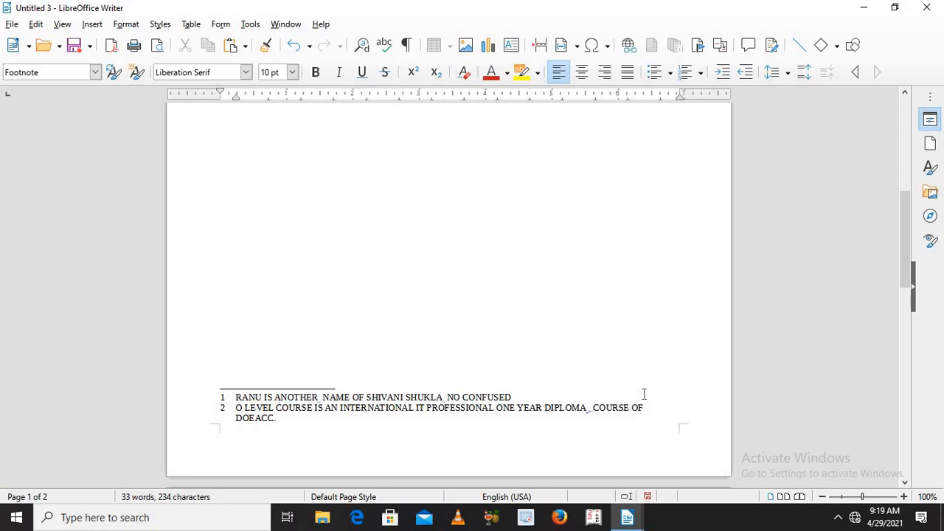
# Step: Follow the second footnote's link to its reference in the sentence and back, and return to the body text
pyautogui.click(223, 415)
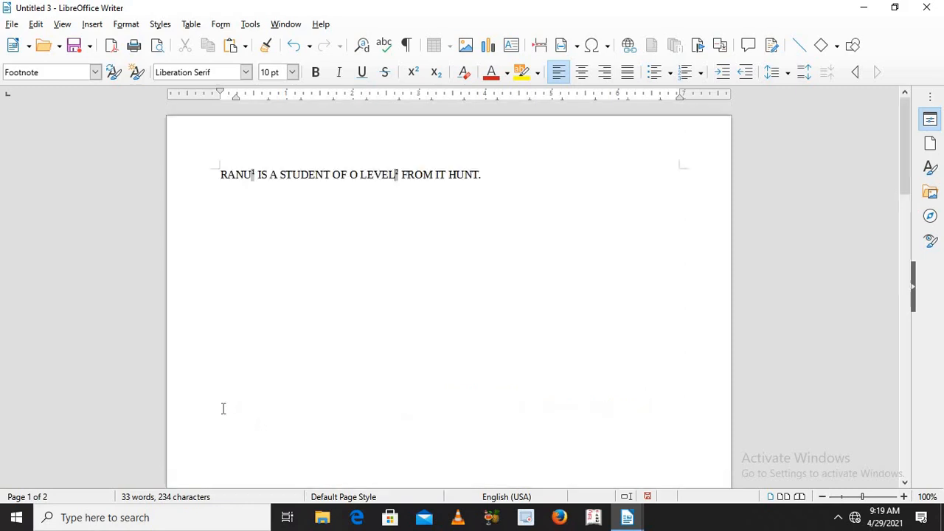
pyautogui.click(396, 177)
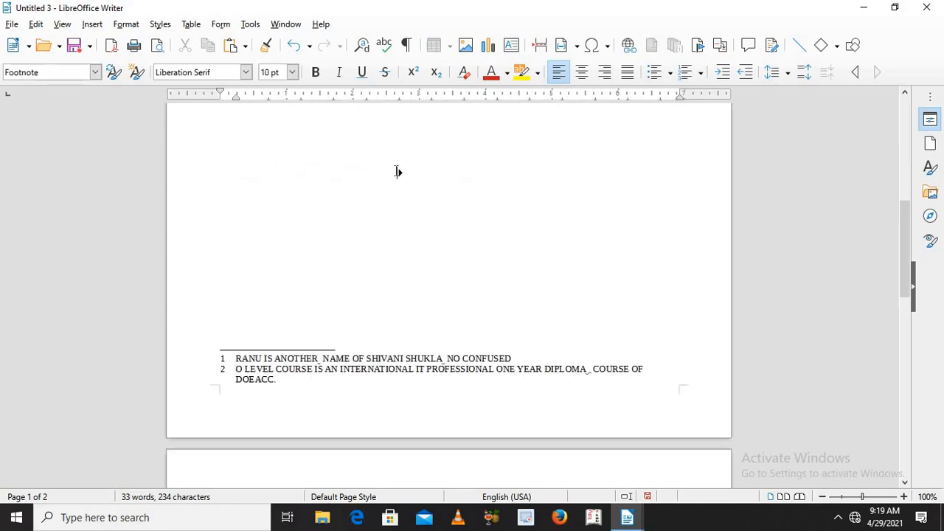
pyautogui.click(906, 157)
pyautogui.click(905, 96)
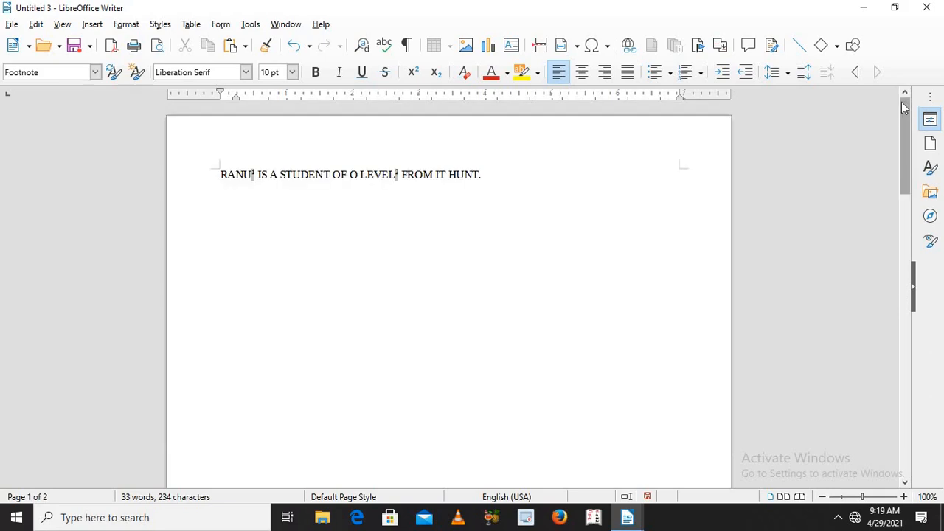
# Step: Insert an endnote on "HUNT." at the end of the sentence, with the text "MEANS SHIKARI"
pyautogui.click(448, 174)
pyautogui.moveTo(473, 172); pyautogui.dragTo(499, 174)
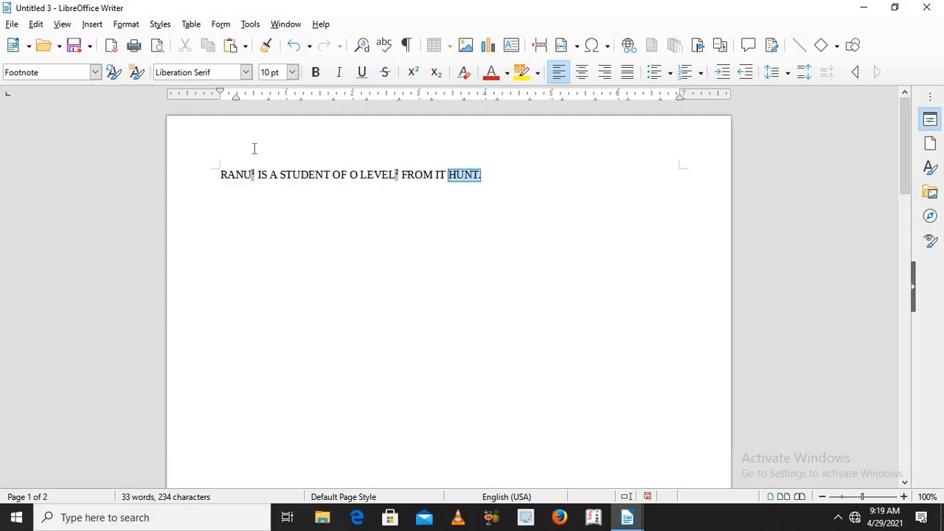
pyautogui.click(92, 24)
pyautogui.moveTo(144, 388)
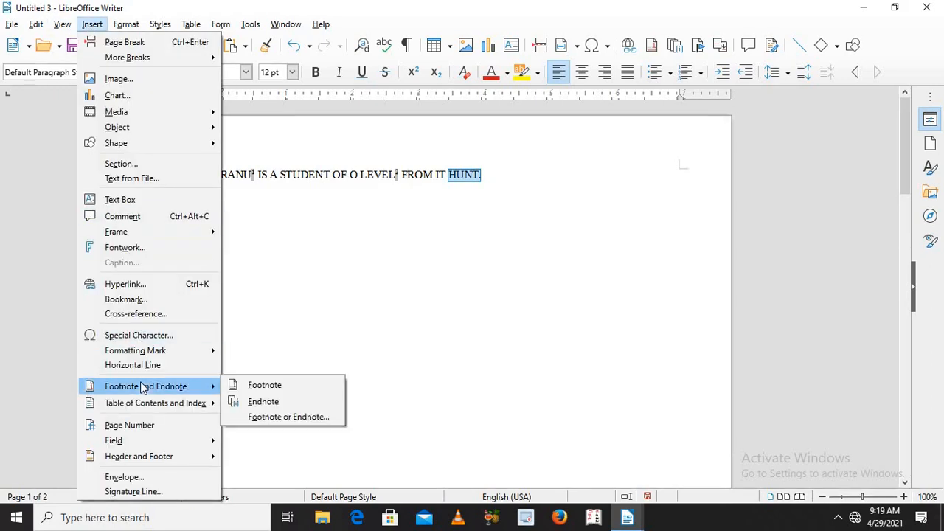
pyautogui.click(265, 404)
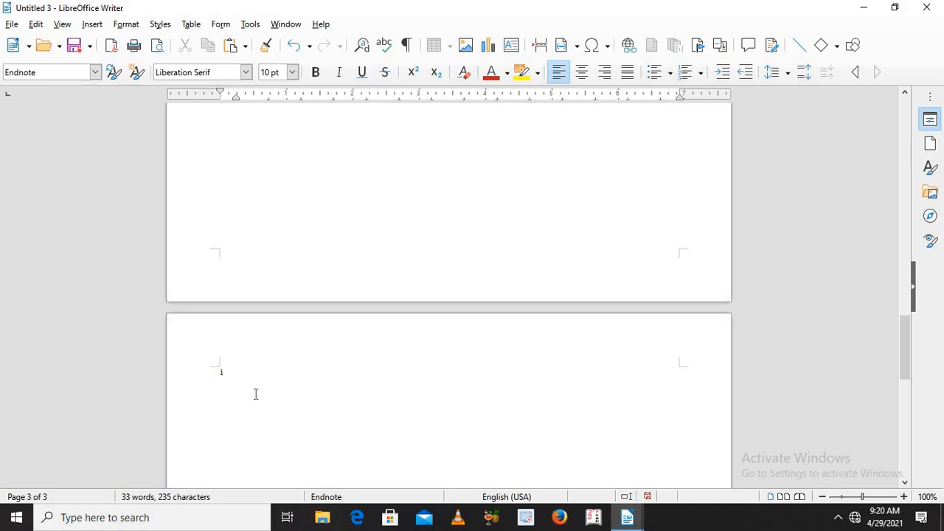
pyautogui.write('MEANS SHIKARI')
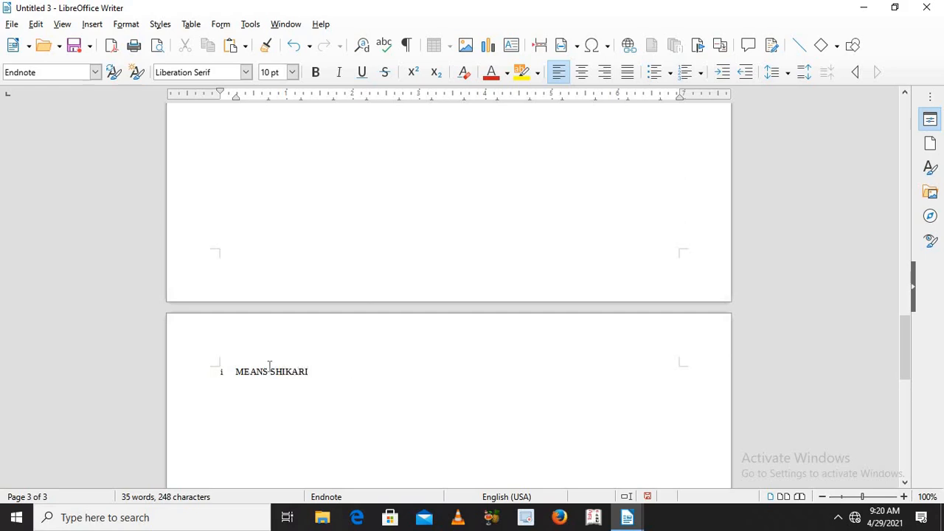
# Step: Follow the endnote's link to its reference after "HUNT." and back, and return to the first page's sentence
pyautogui.click(222, 377)
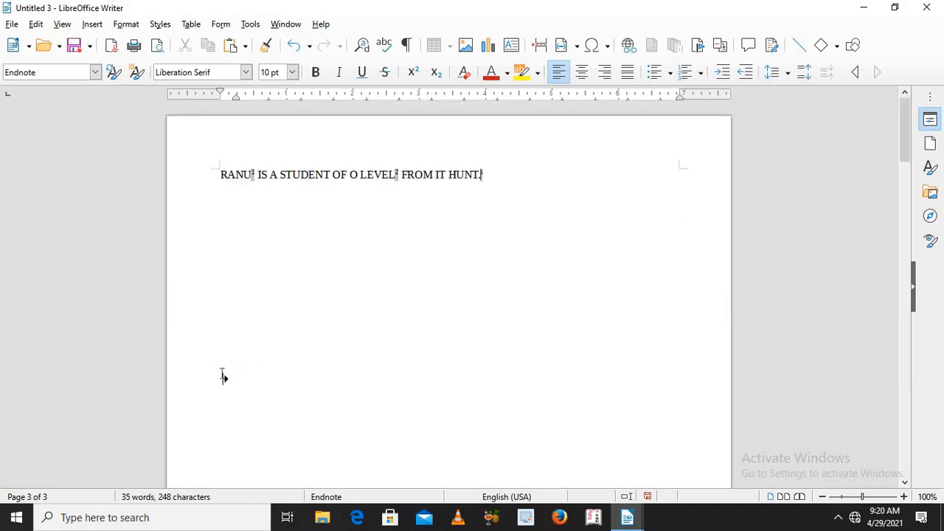
pyautogui.doubleClick(465, 174)
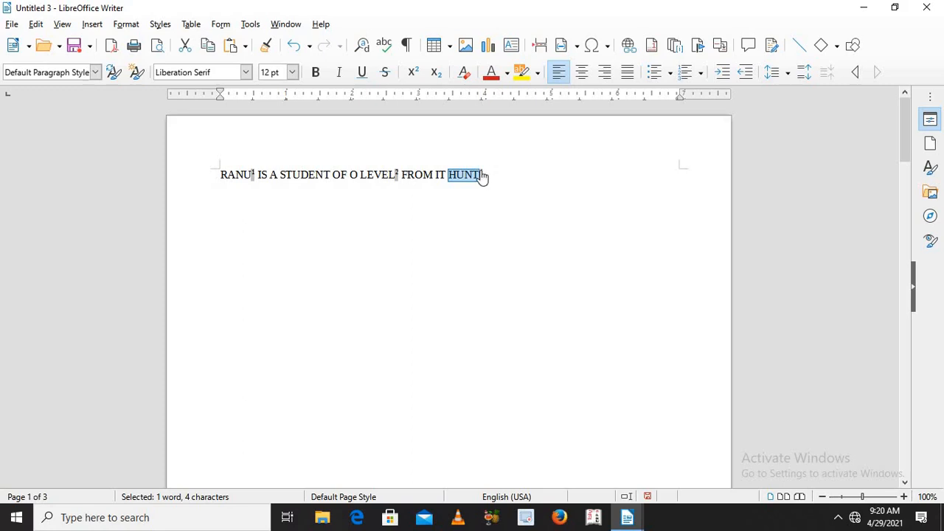
pyautogui.click(481, 175)
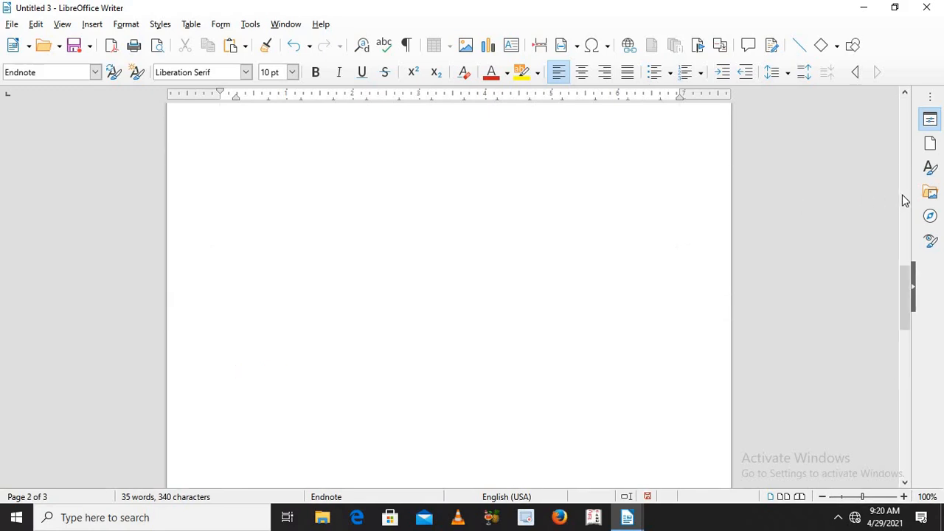
pyautogui.scroll(5, 902, 185)
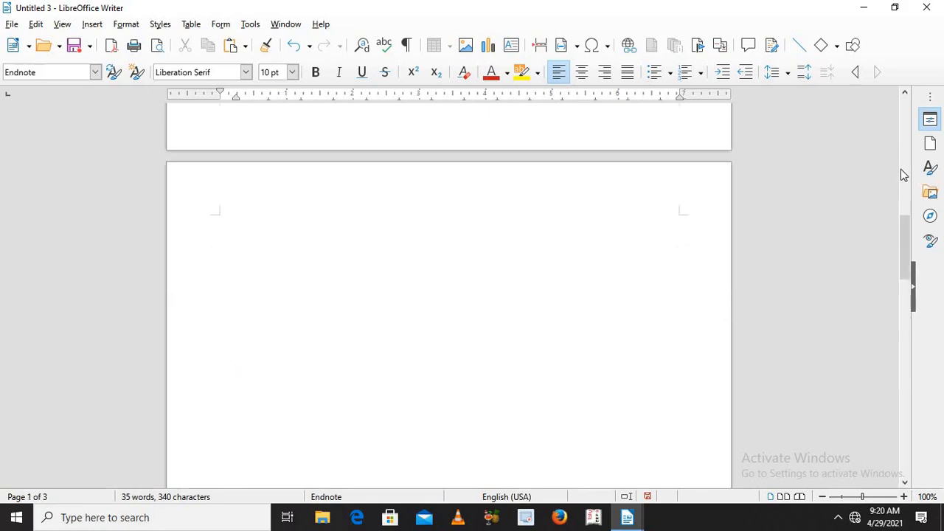
pyautogui.scroll(5, 903, 156)
pyautogui.scroll(5, 905, 110)
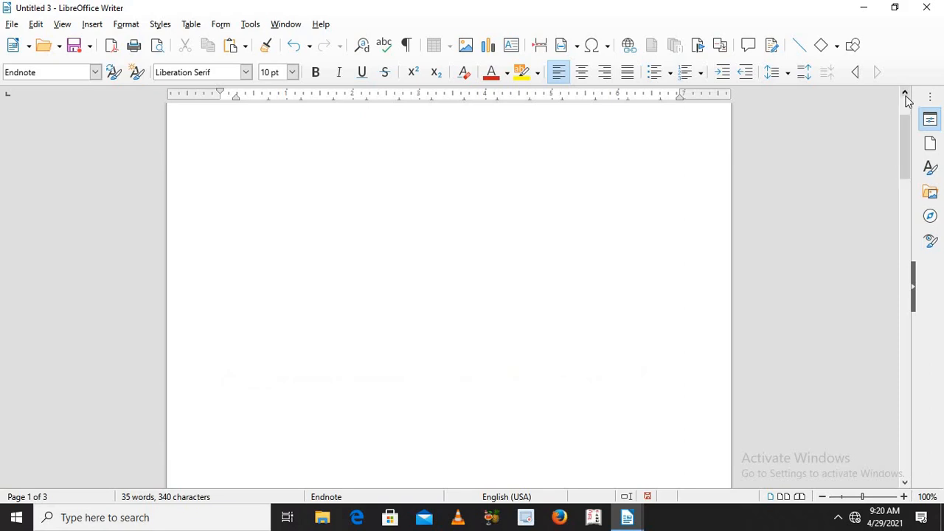
pyautogui.scroll(2, 906, 95)
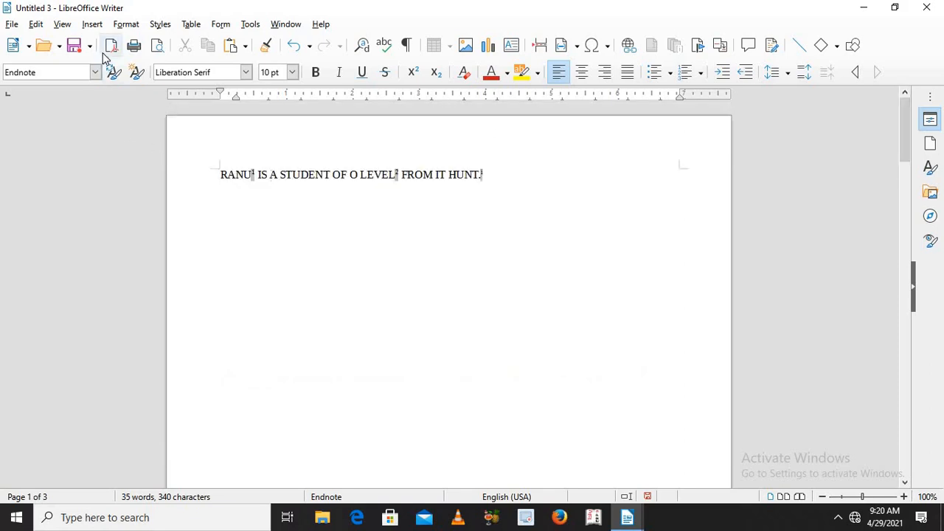
# Step: Insert a page number field before "MEANS SHIKARI" in the endnote
pyautogui.click(92, 25)
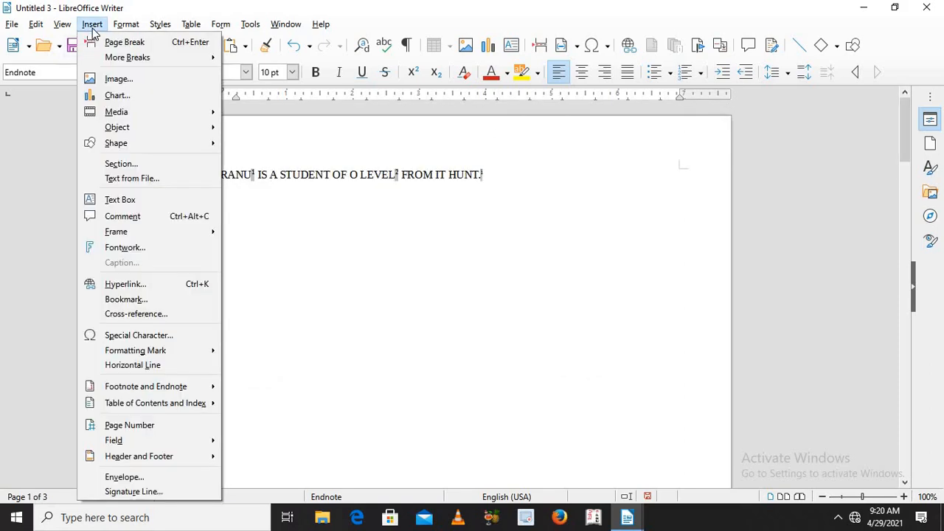
pyautogui.click(144, 425)
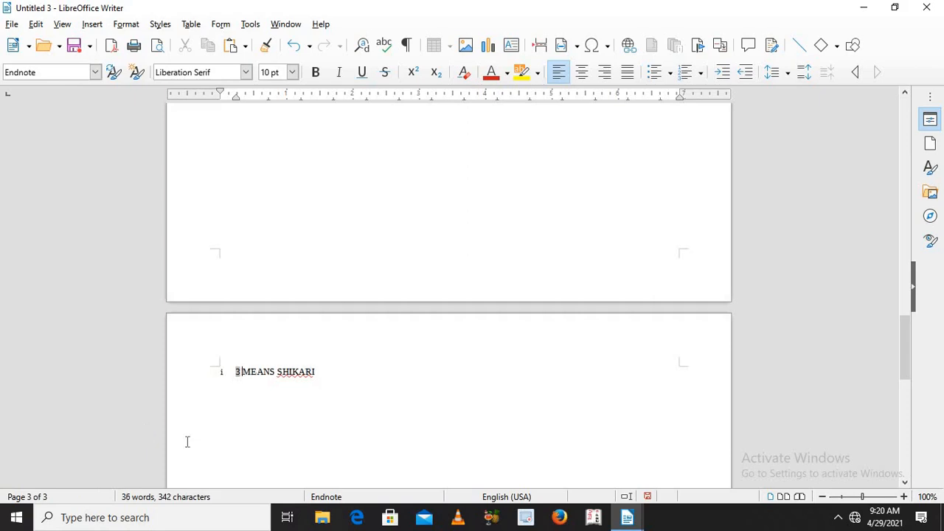
pyautogui.click(237, 378)
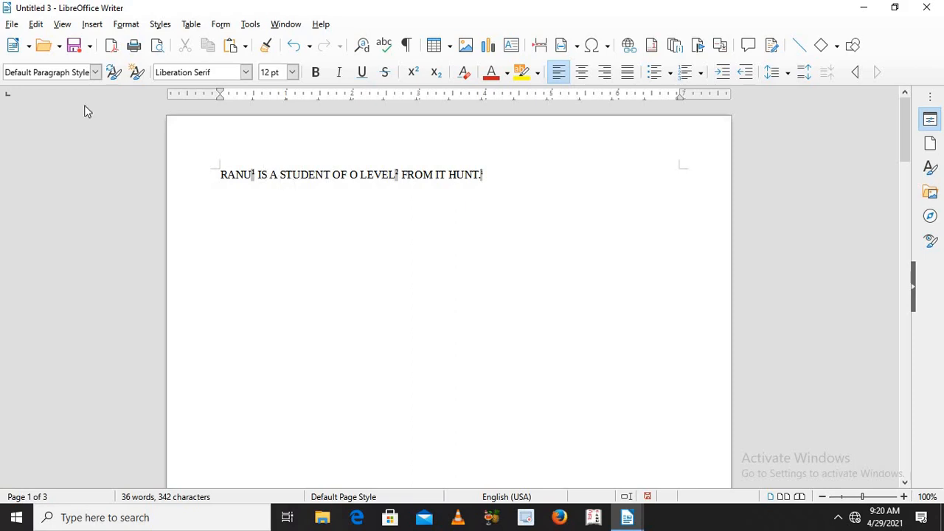
# Step: Insert a date field after "HUNT." at the end of the first page's sentence
pyautogui.click(93, 24)
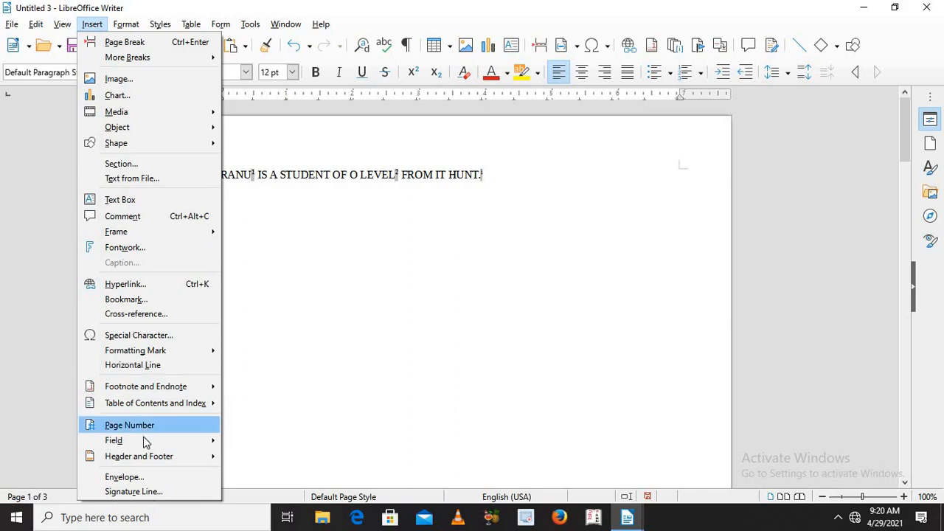
pyautogui.moveTo(143, 440)
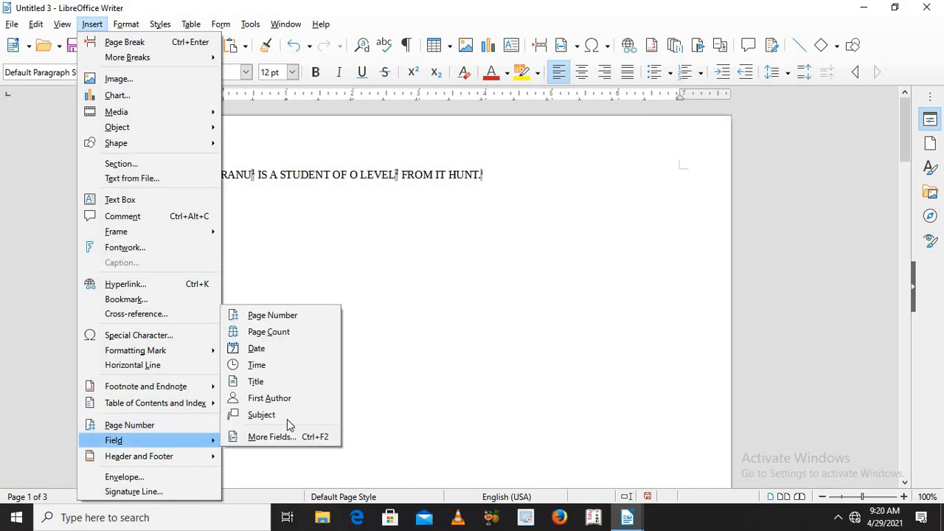
pyautogui.click(295, 353)
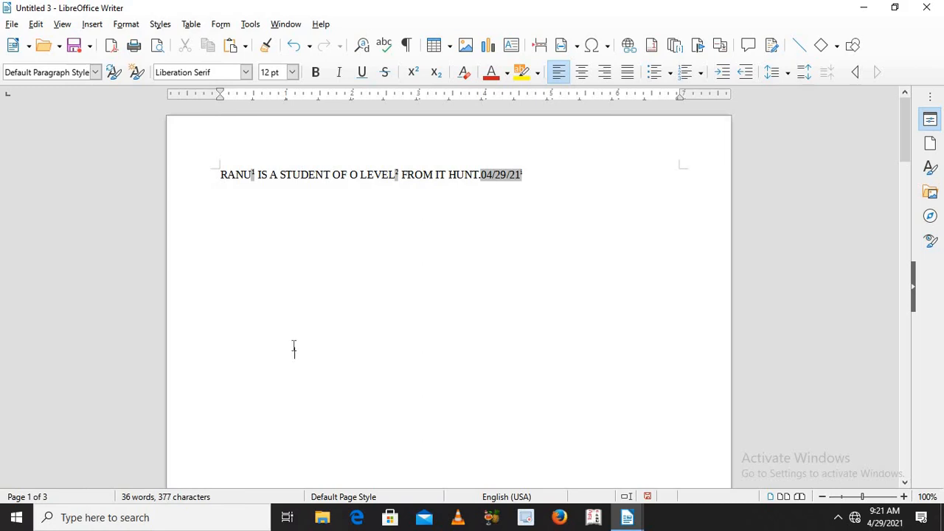
# Step: Add a header to all page styles in the document
pyautogui.click(92, 24)
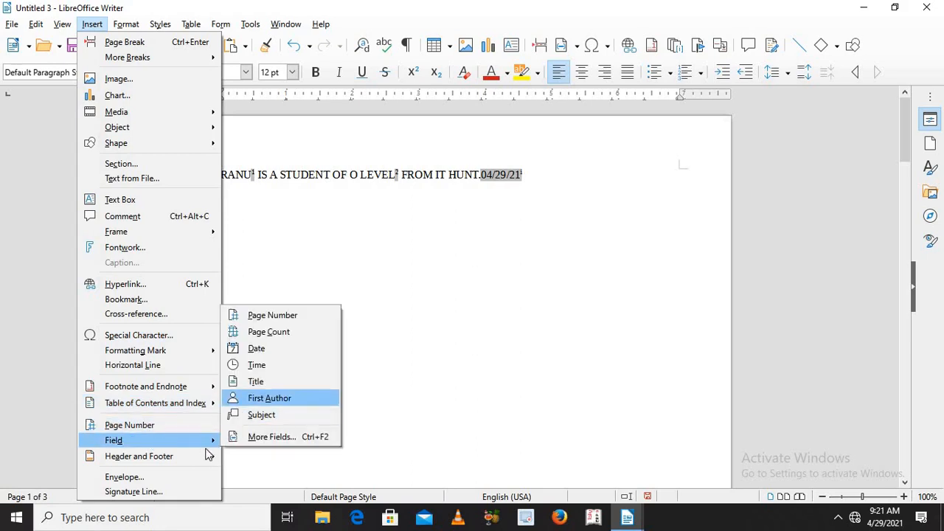
pyautogui.moveTo(201, 459)
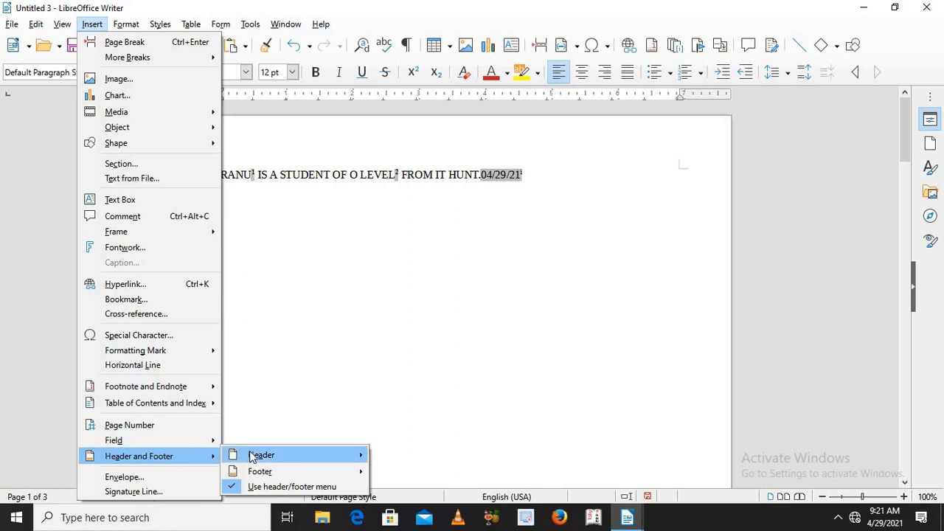
pyautogui.moveTo(252, 457)
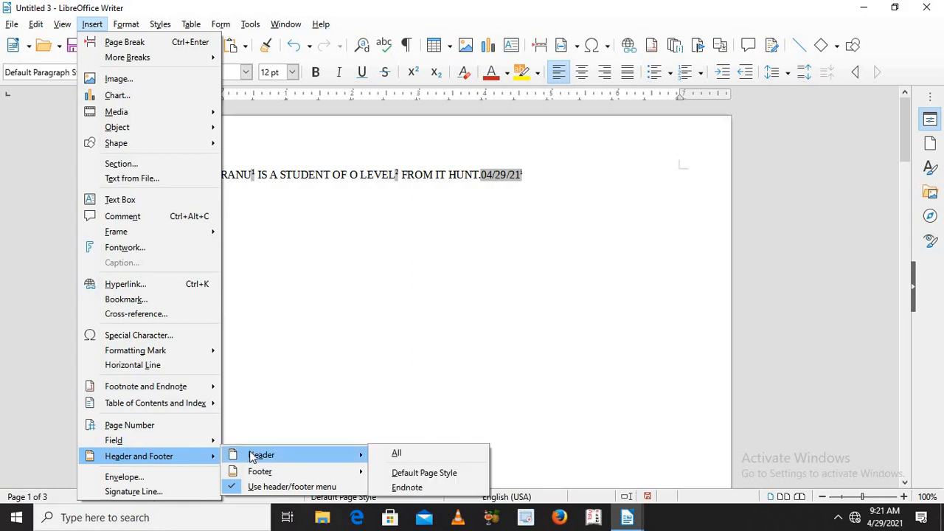
pyautogui.click(406, 454)
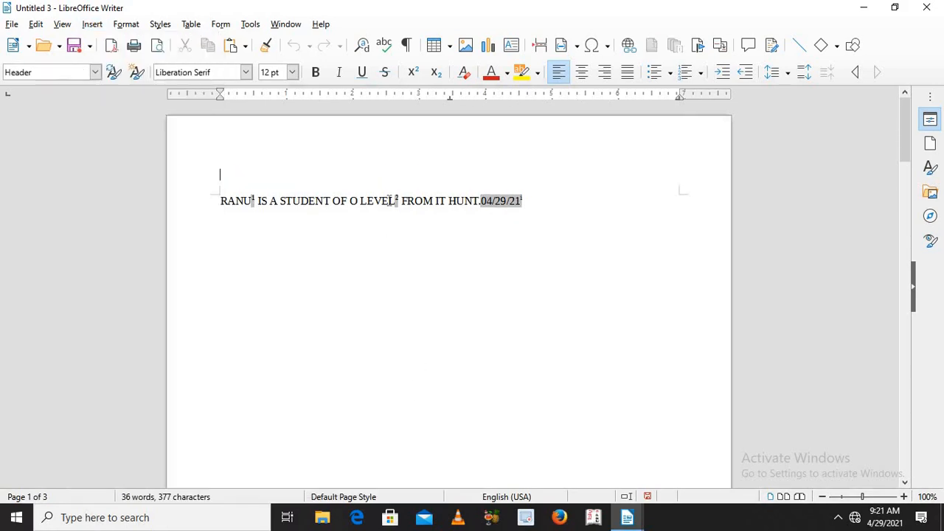
# Step: Enter "HI I AM HEADER AREA OF THE PAGE" as the header text
pyautogui.write('HI I AM H')
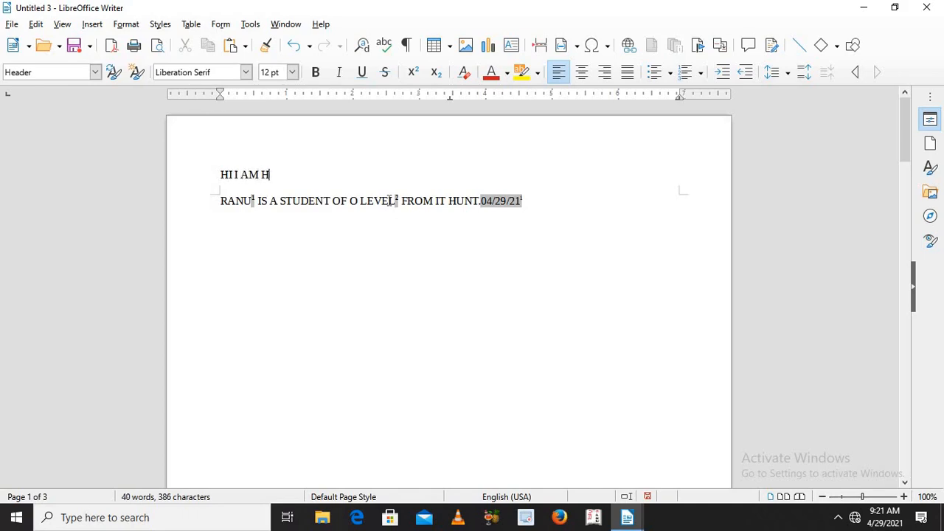
pyautogui.write('EADER AREA OF THA')
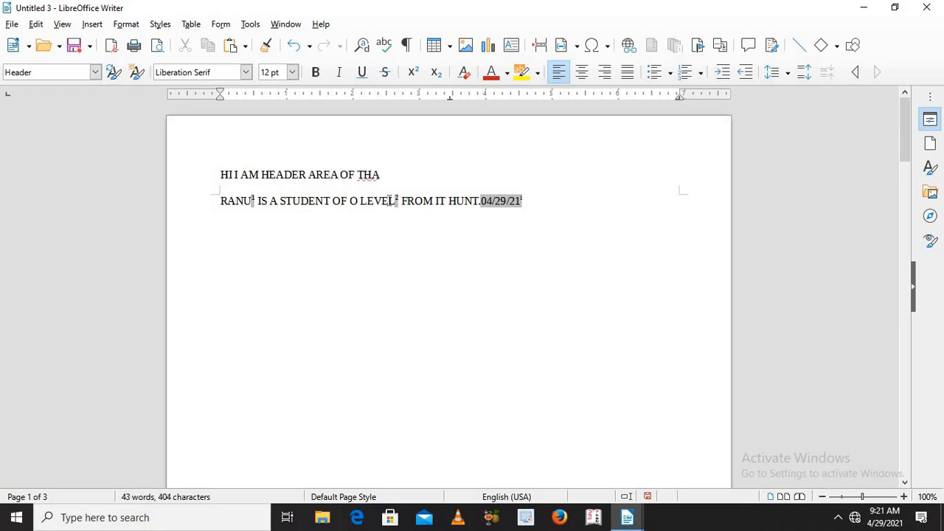
pyautogui.write('E')
pyautogui.press('BackSpace')
pyautogui.press('BackSpace')
pyautogui.press('BackSpace')
pyautogui.write('E PAGE')
# Step: Format the whole header text on the first page in red and bold
pyautogui.moveTo(221, 174); pyautogui.dragTo(435, 174)
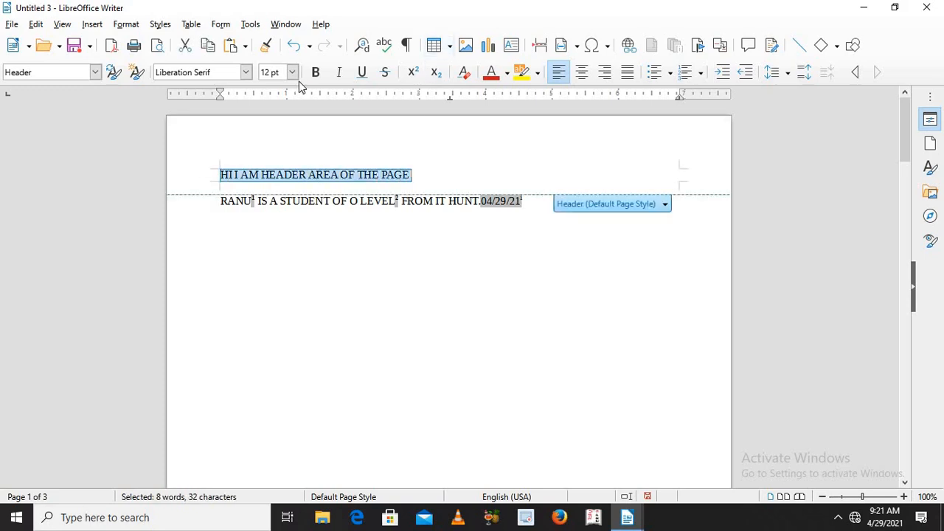
pyautogui.click(507, 73)
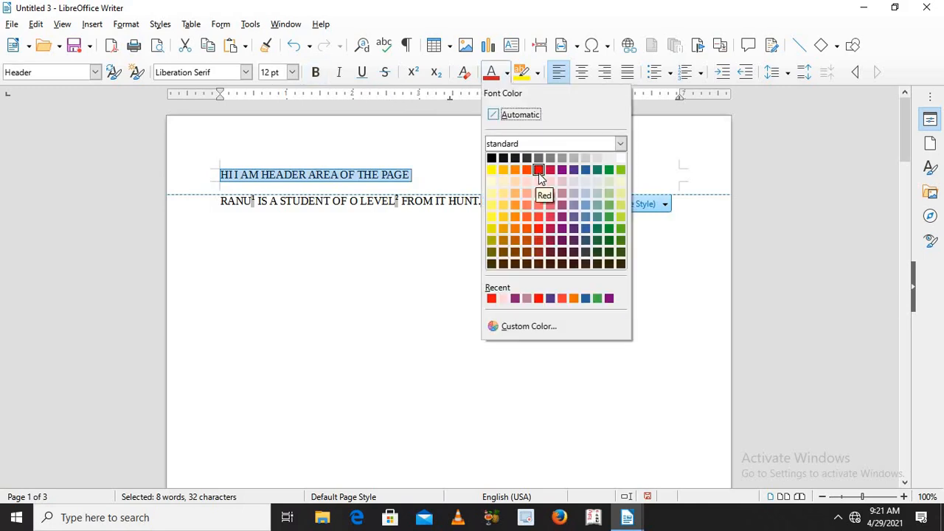
pyautogui.click(538, 170)
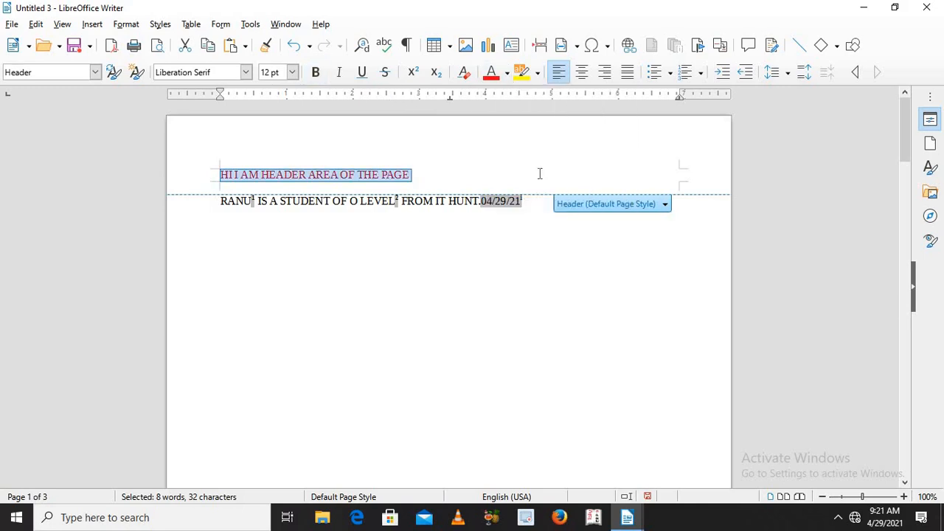
pyautogui.hotkey('ctrl', 'b')
pyautogui.click(645, 190)
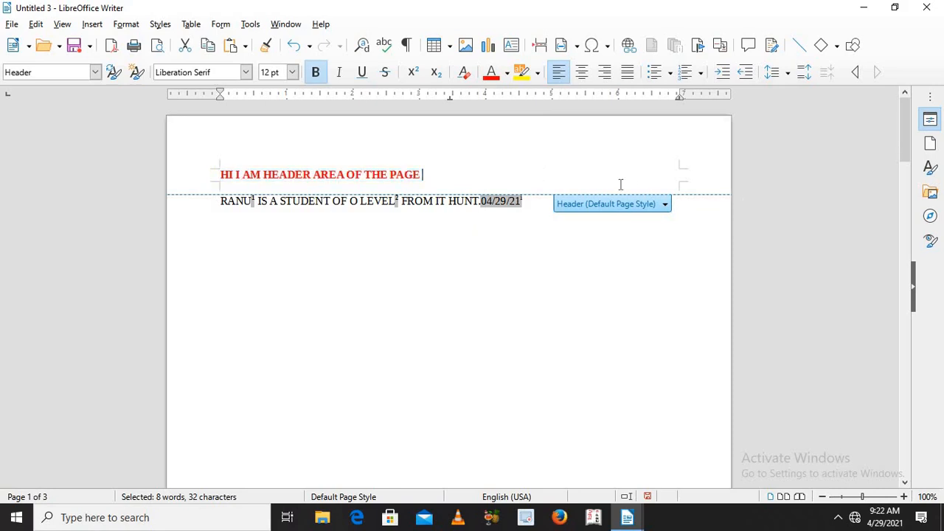
# Step: Check the header on the following page and return to the start of the first page
pyautogui.moveTo(901, 139); pyautogui.dragTo(900, 94)
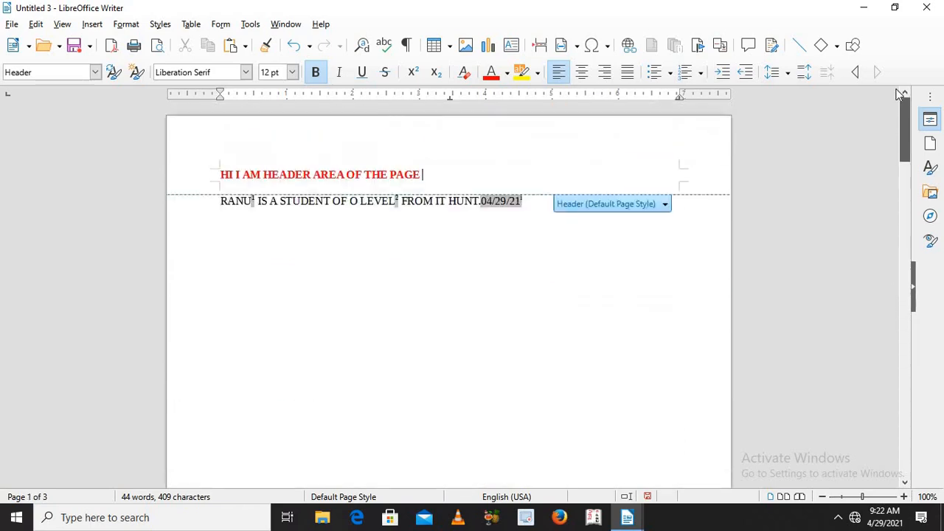
pyautogui.click(506, 227)
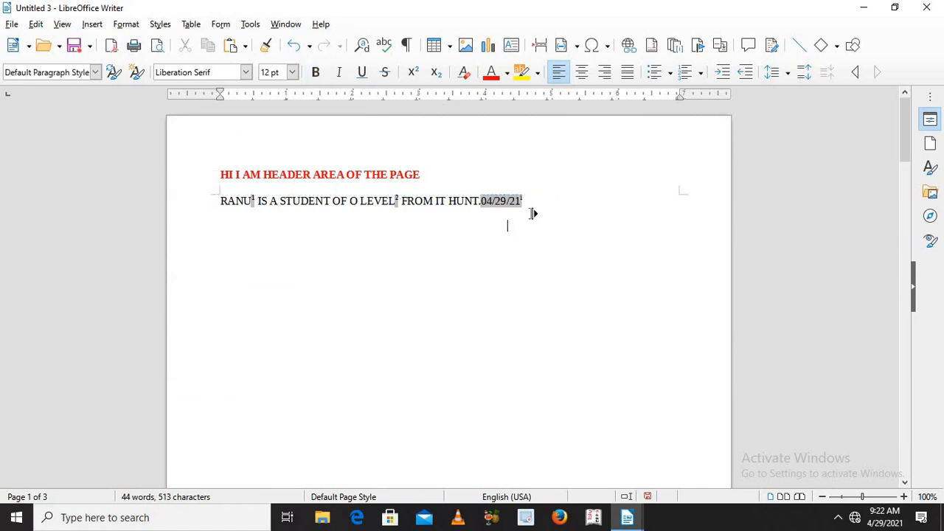
pyautogui.hotkey('ctrl', 'Return')
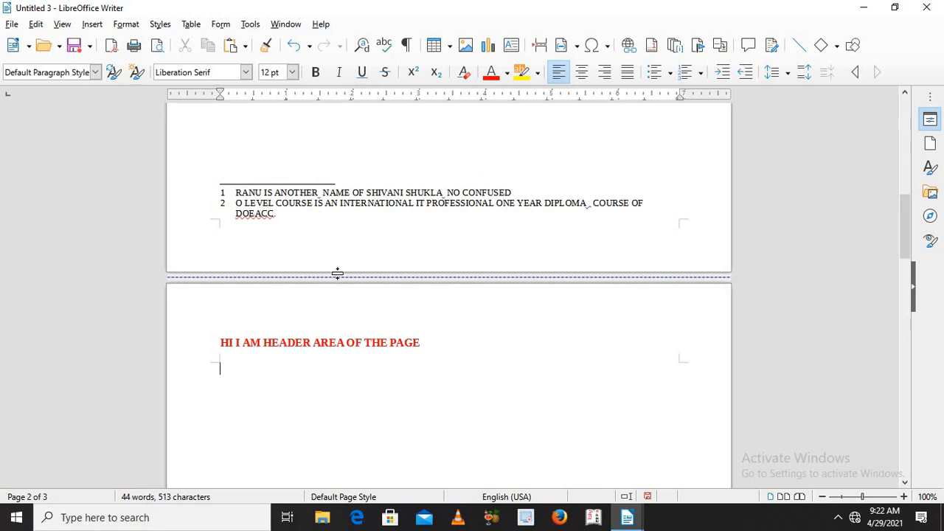
pyautogui.click(905, 94)
pyautogui.click(903, 96)
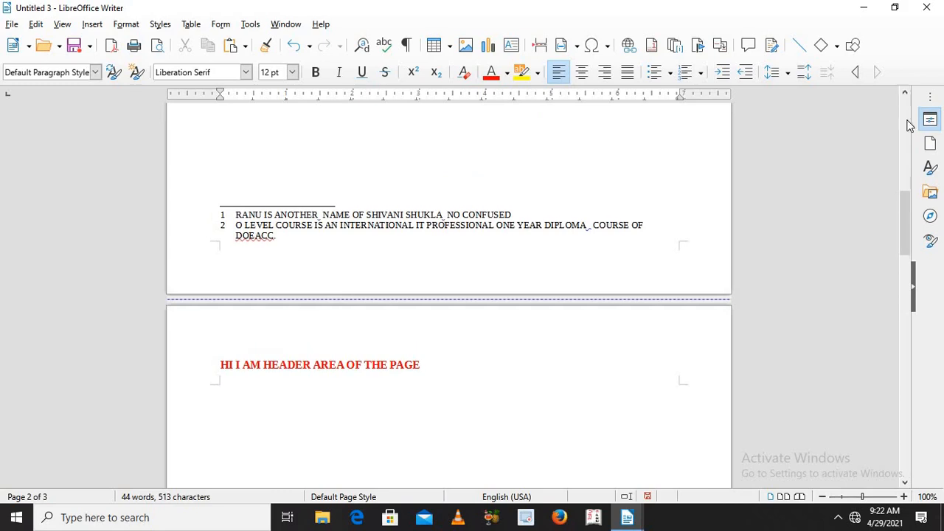
pyautogui.click(906, 120)
pyautogui.click(906, 120)
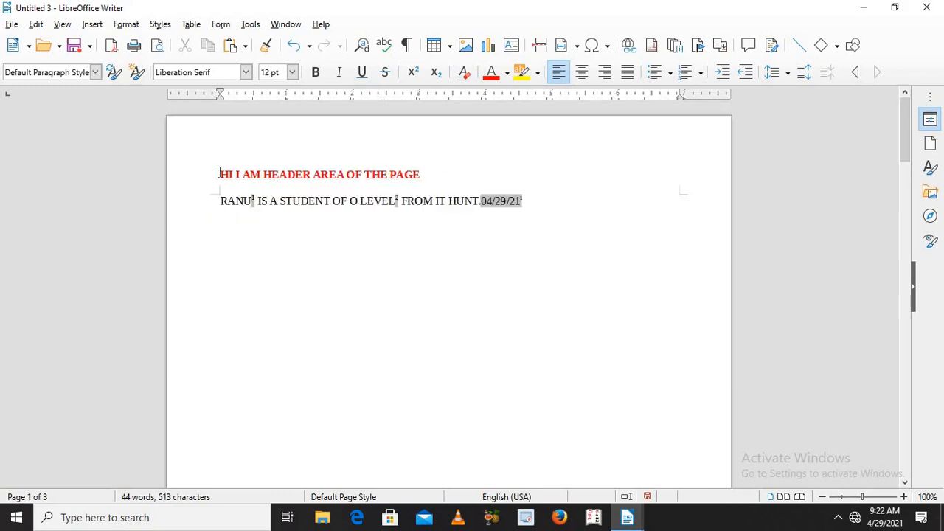
pyautogui.moveTo(220, 175)
pyautogui.mouseDown()
pyautogui.moveTo(483, 167)
pyautogui.moveTo(214, 191)
pyautogui.mouseUp()
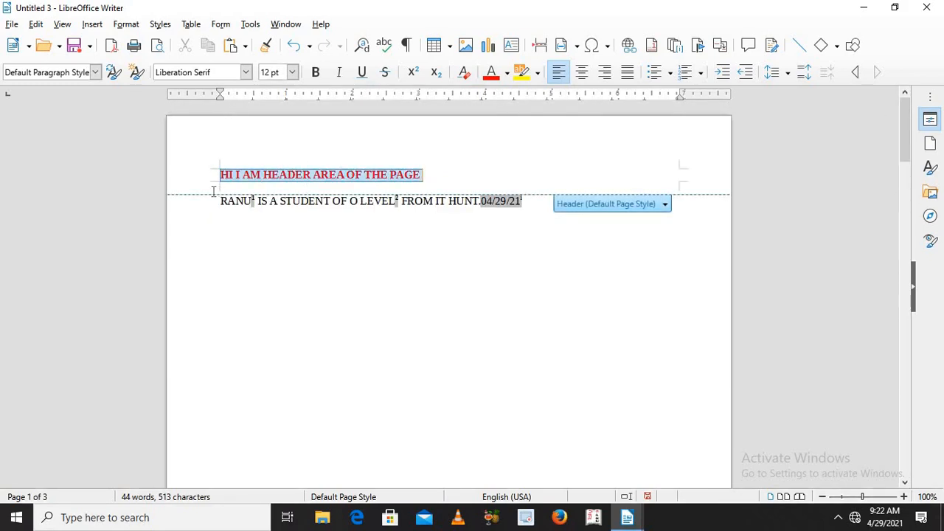
pyautogui.rightClick(264, 180)
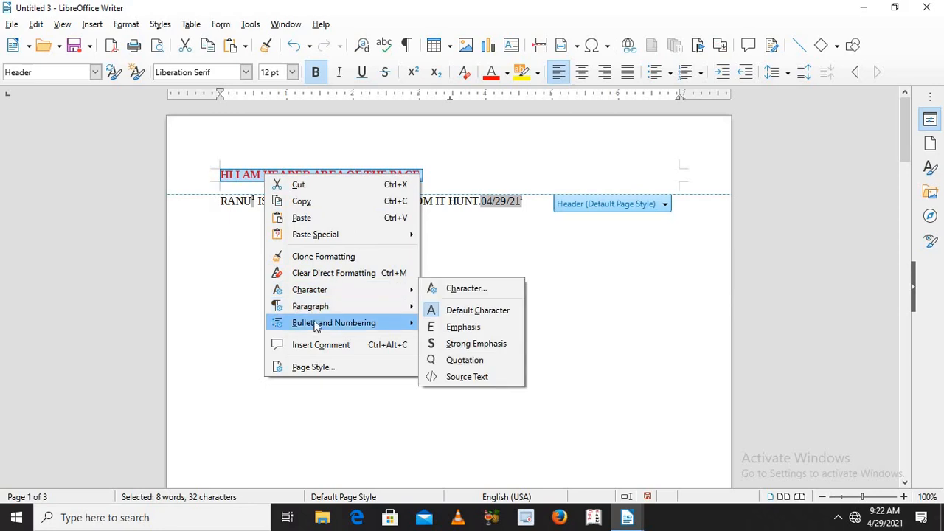
pyautogui.moveTo(315, 330)
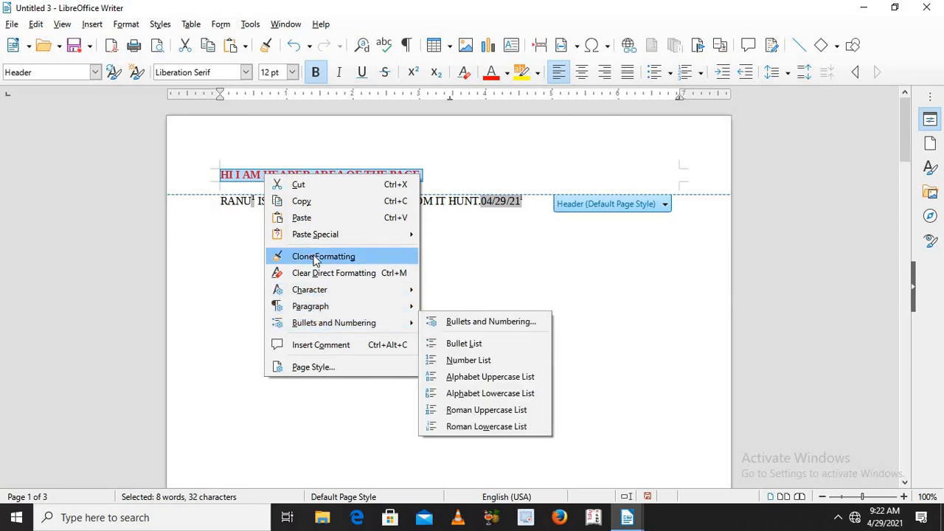
pyautogui.press('Escape')
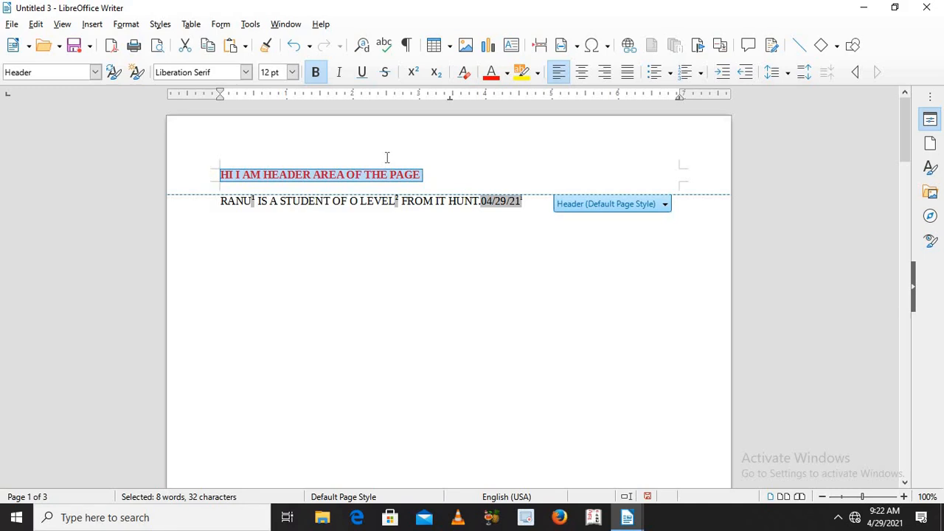
# Step: Add a footer to all page styles in the document
pyautogui.click(92, 24)
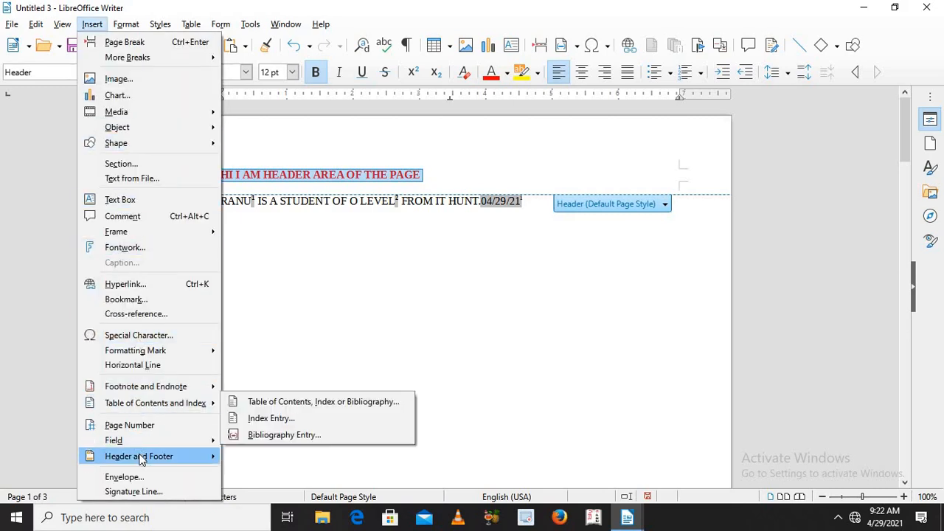
pyautogui.moveTo(140, 459)
pyautogui.moveTo(279, 473)
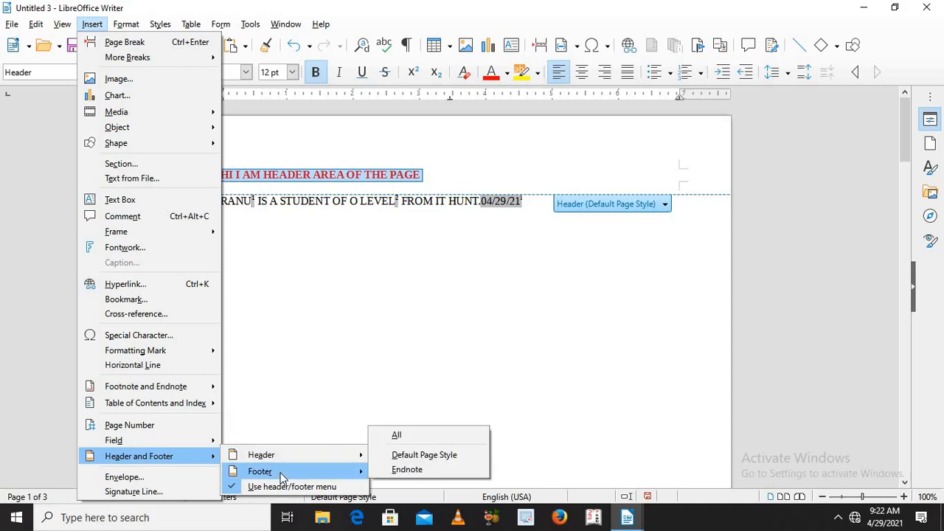
pyautogui.click(419, 435)
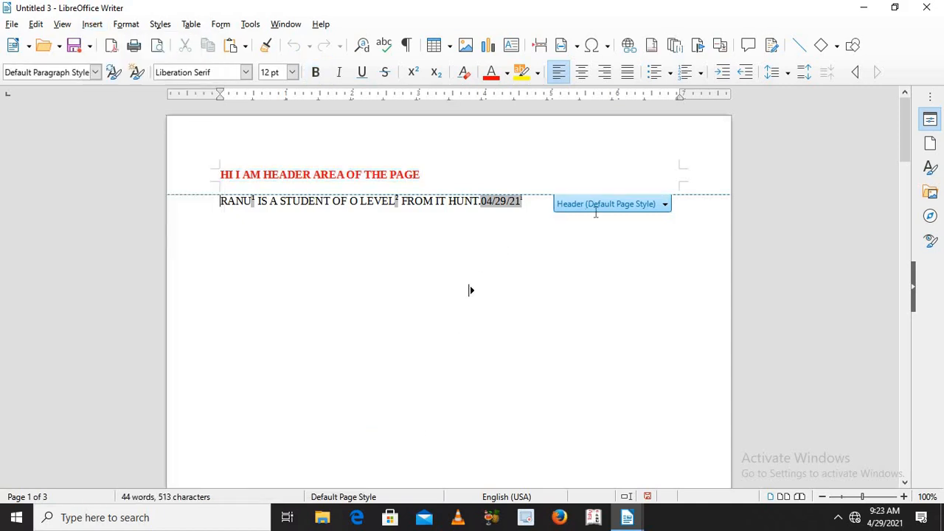
# Step: Enter "HI I AM FOOTER AREA" at 40 pt in the first page's footer
pyautogui.click(496, 167)
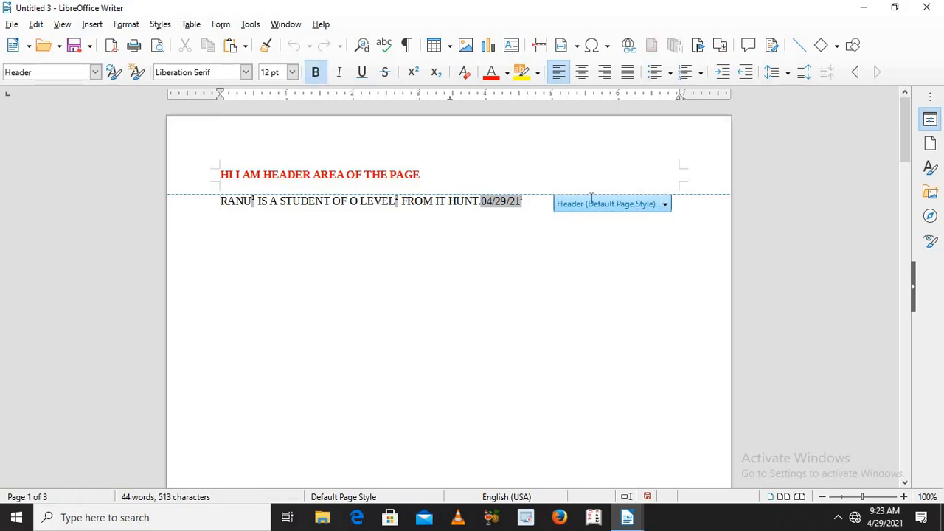
pyautogui.moveTo(904, 148); pyautogui.dragTo(901, 250)
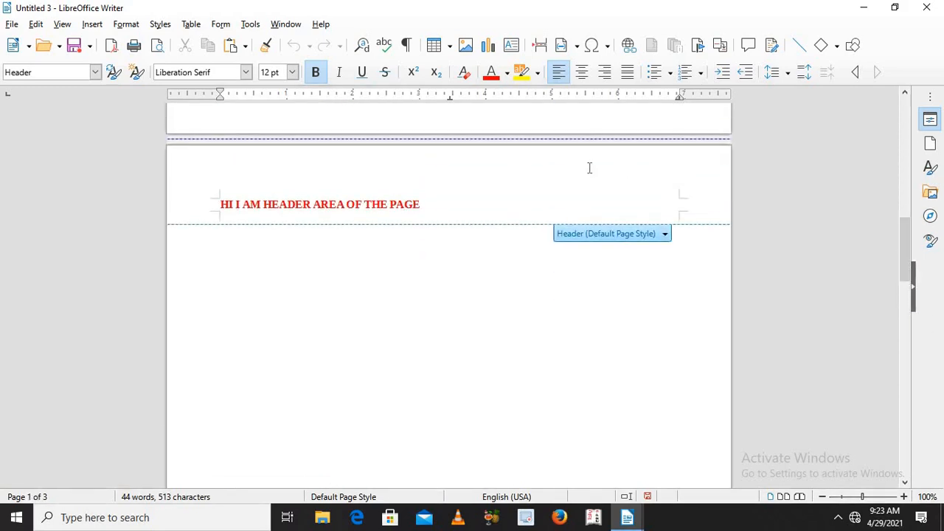
pyautogui.click(435, 114)
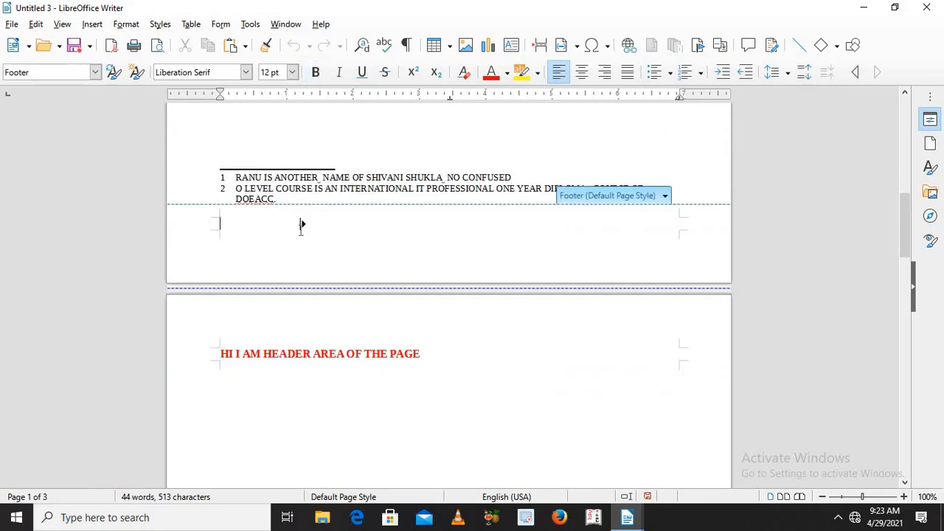
pyautogui.click(292, 71)
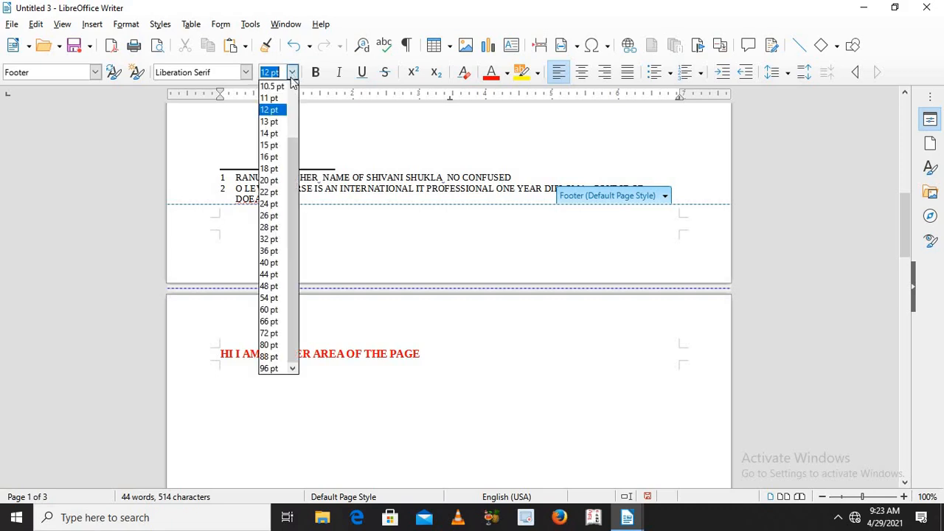
pyautogui.click(270, 263)
pyautogui.write('HI I')
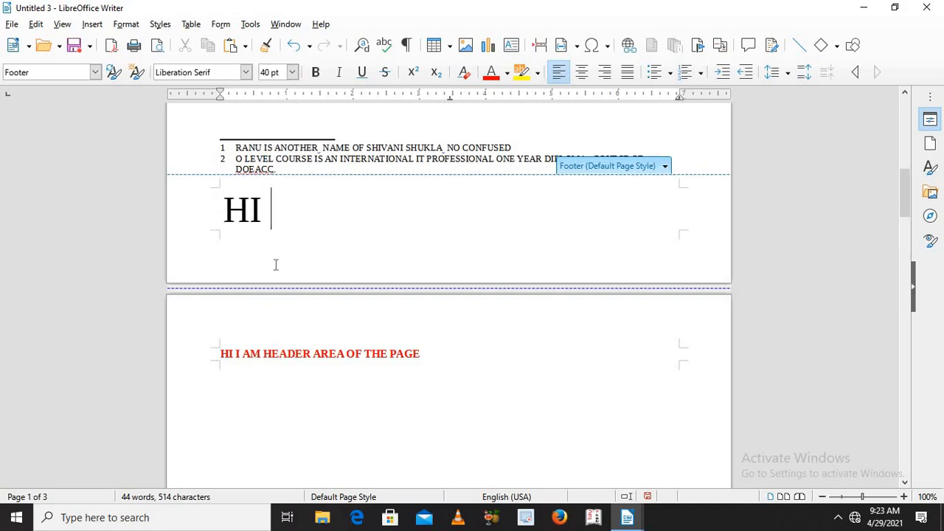
pyautogui.write('M FOO')
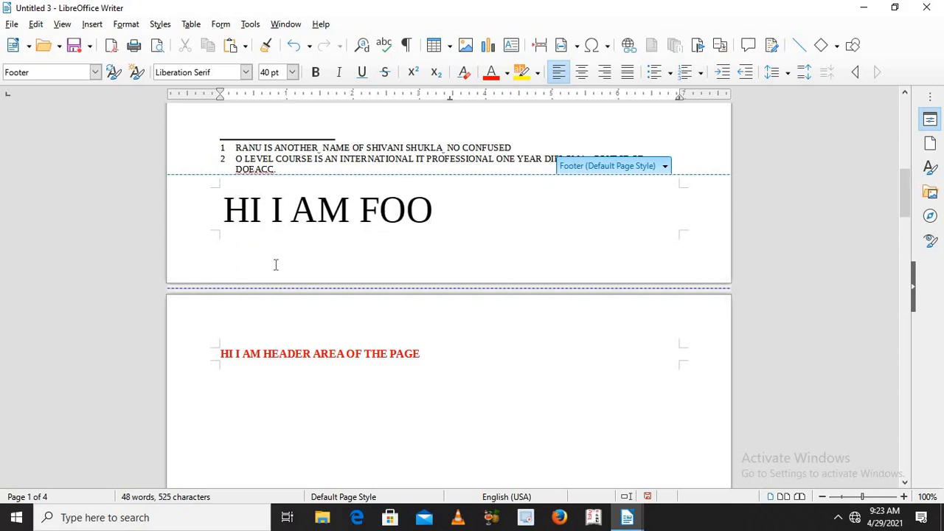
pyautogui.write('TER AT')
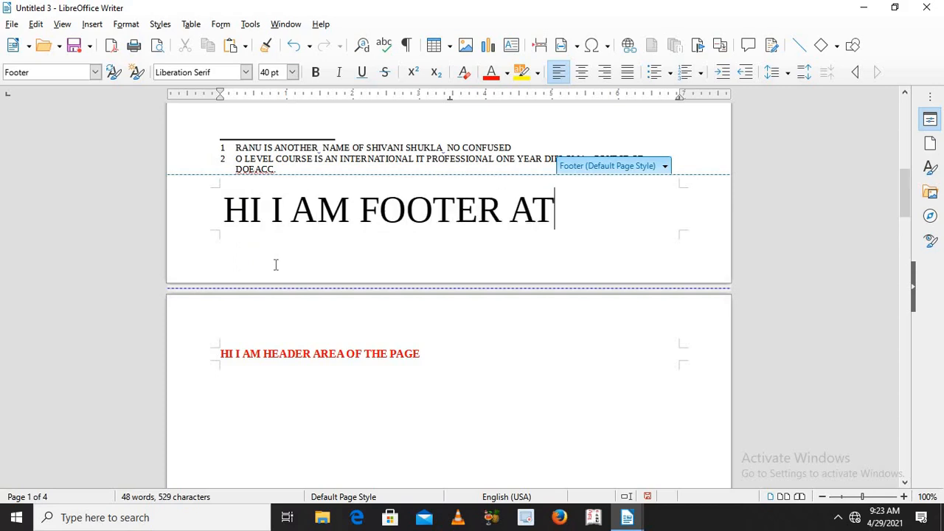
pyautogui.press('BackSpace')
pyautogui.write('RE')
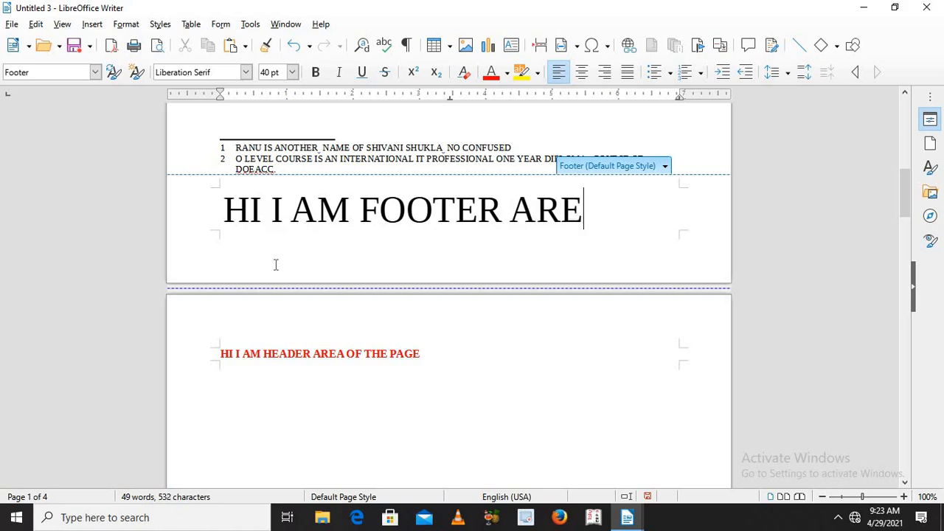
pyautogui.write('A')
# Step: Change the font color of the whole footer text on the first page to dark green
pyautogui.hotkey('ctrl', 'a')
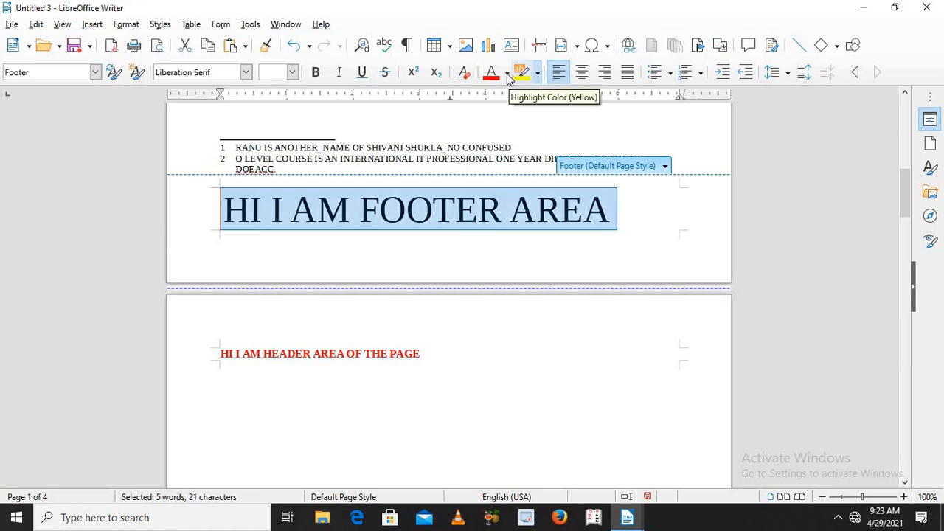
pyautogui.click(507, 74)
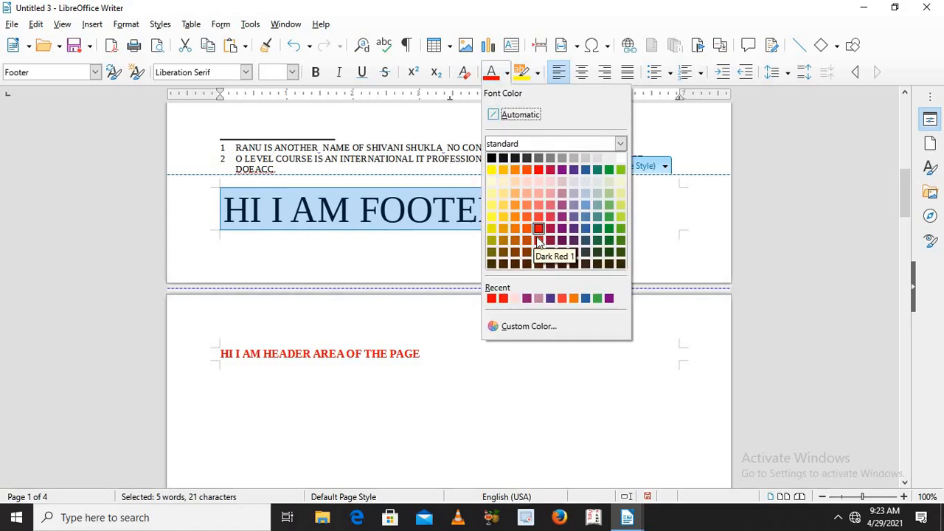
pyautogui.click(607, 232)
pyautogui.click(606, 229)
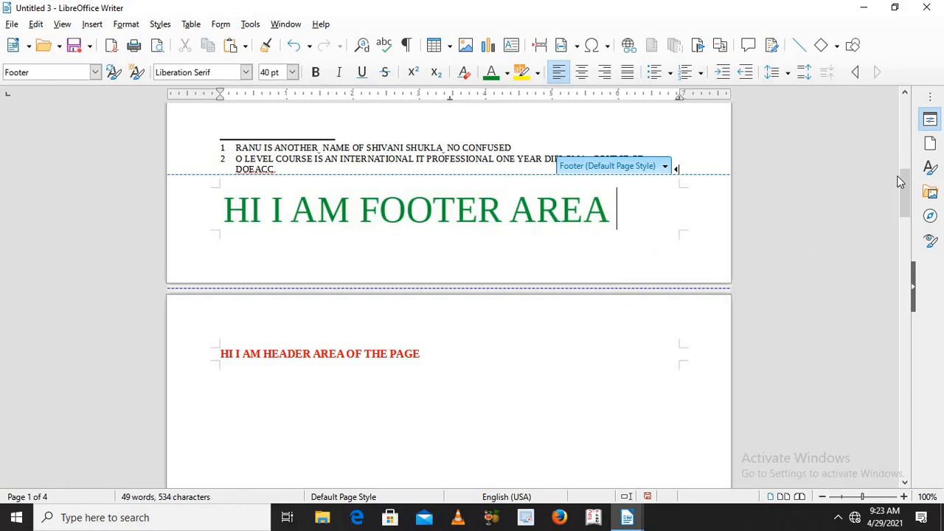
# Step: Cut the entire "HI I AM FOOTER AREA" text out of the first page's footer
pyautogui.moveTo(903, 181); pyautogui.dragTo(905, 231)
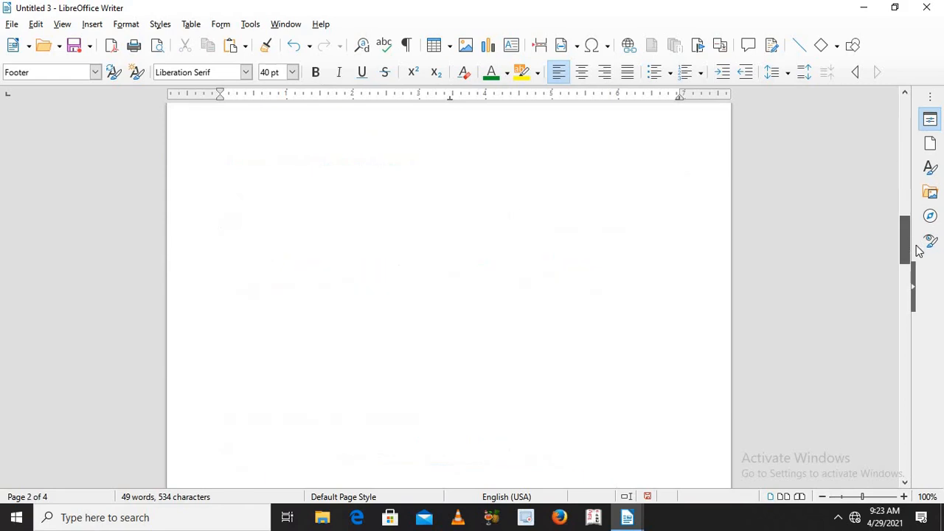
pyautogui.moveTo(916, 245); pyautogui.dragTo(911, 399)
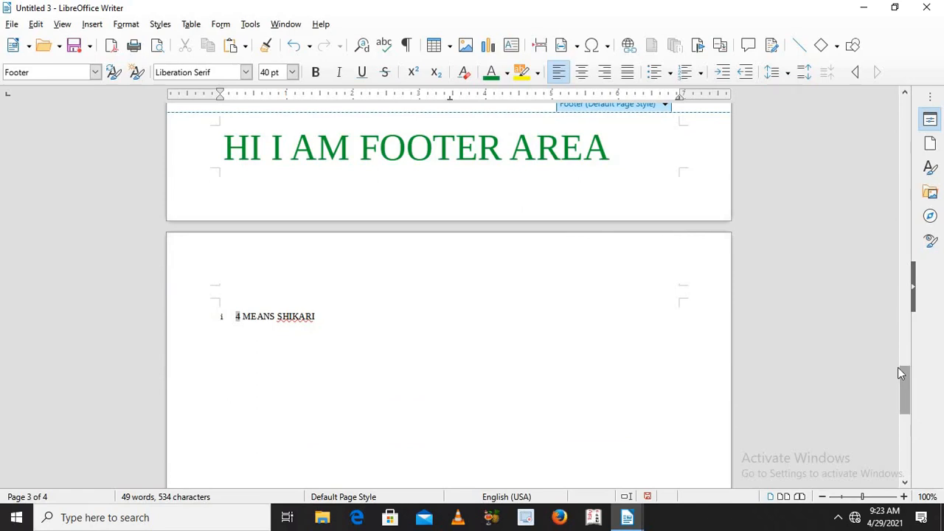
pyautogui.moveTo(904, 416); pyautogui.dragTo(906, 440)
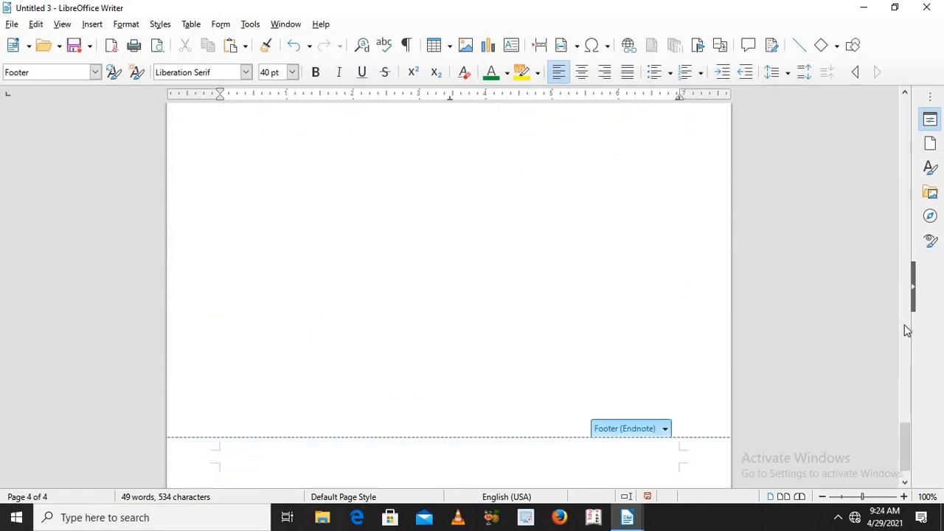
pyautogui.moveTo(903, 452); pyautogui.dragTo(901, 190)
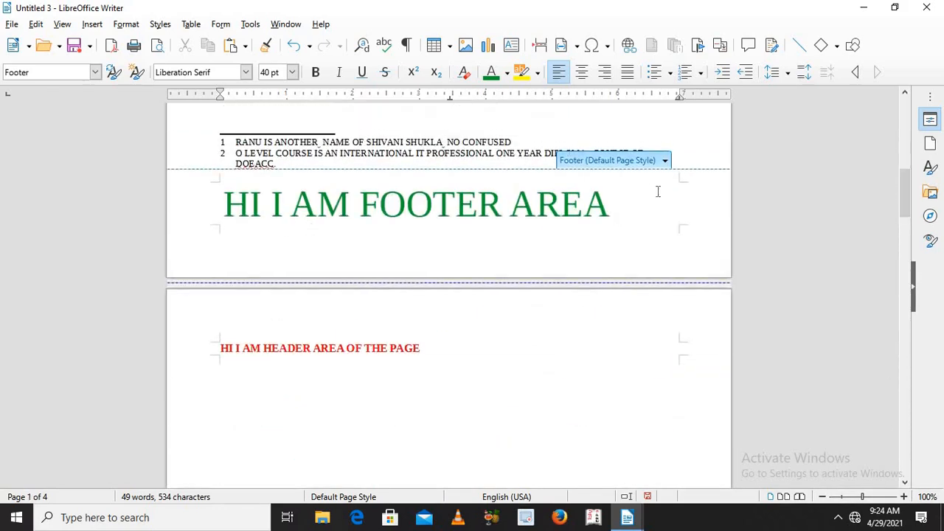
pyautogui.hotkey('ctrl', 'a')
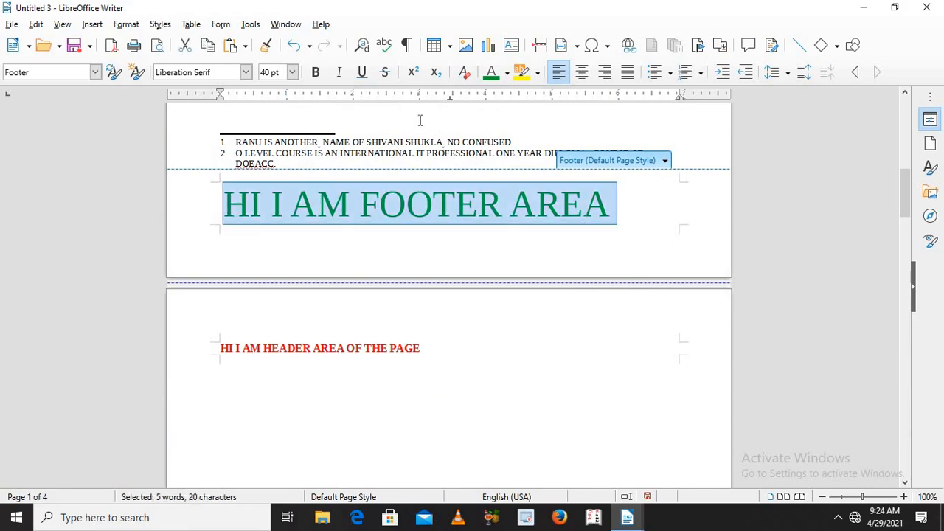
pyautogui.click(185, 45)
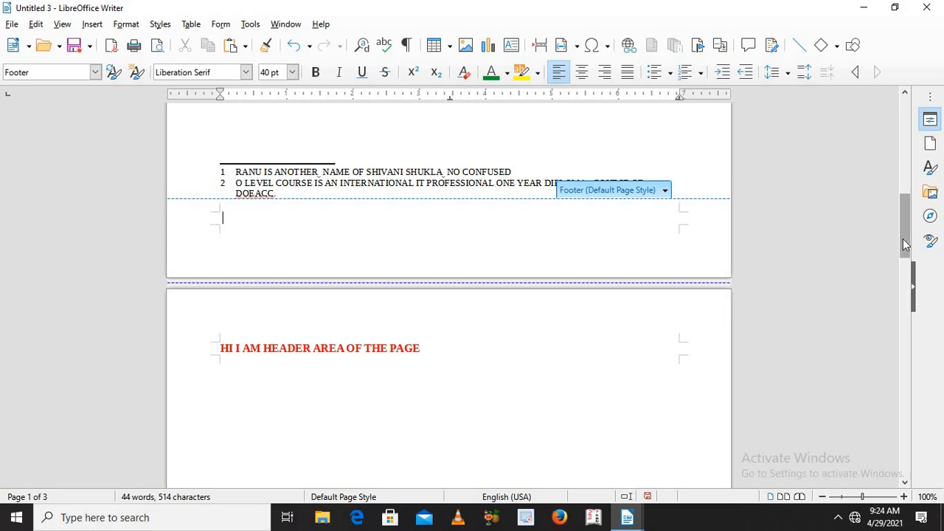
# Step: Cut the whole red "HI I AM HEADER AREA OF THE PAGE" line out of the first page's header
pyautogui.moveTo(904, 243); pyautogui.dragTo(886, 139)
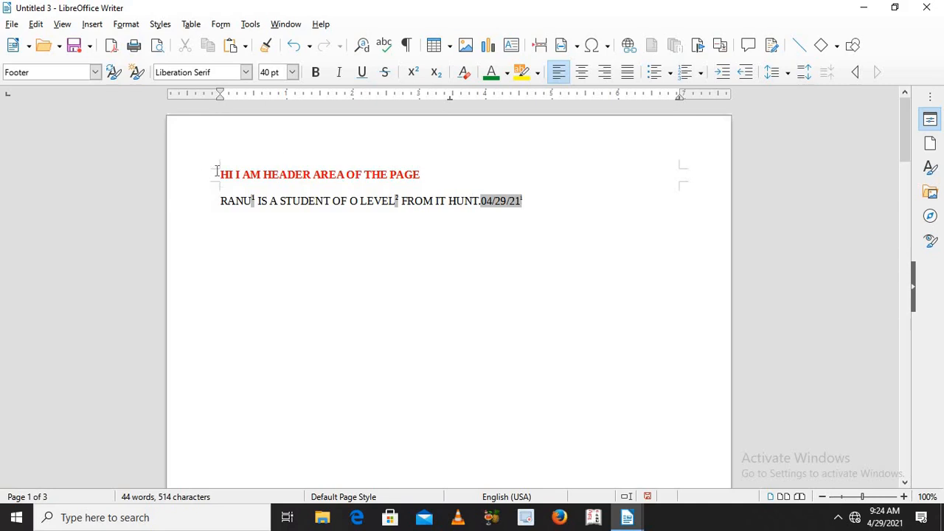
pyautogui.tripleClick(262, 183)
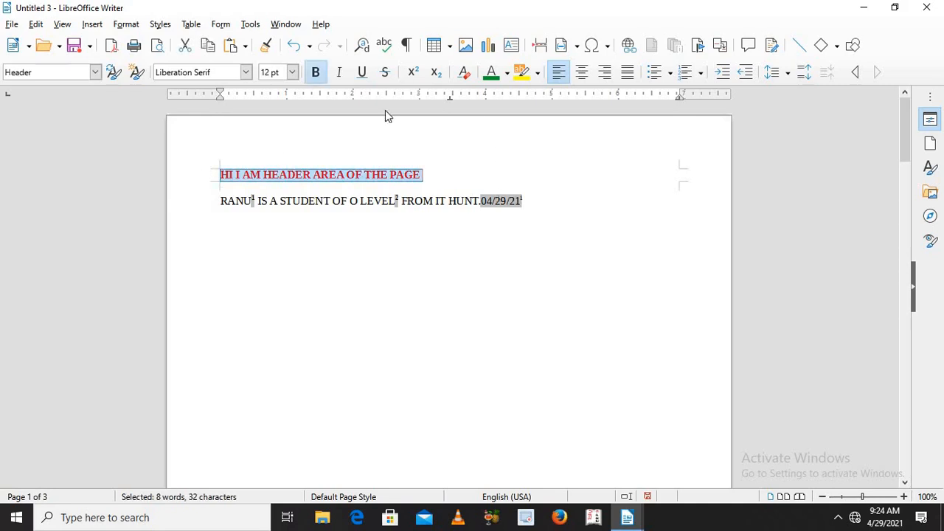
pyautogui.click(187, 46)
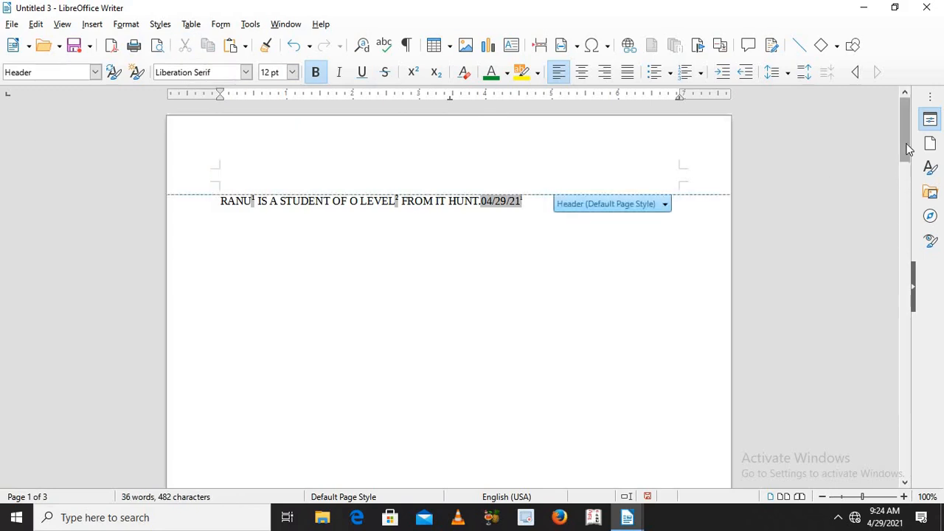
pyautogui.moveTo(907, 129); pyautogui.dragTo(920, 223)
pyautogui.hotkey('ctrl', 'z')
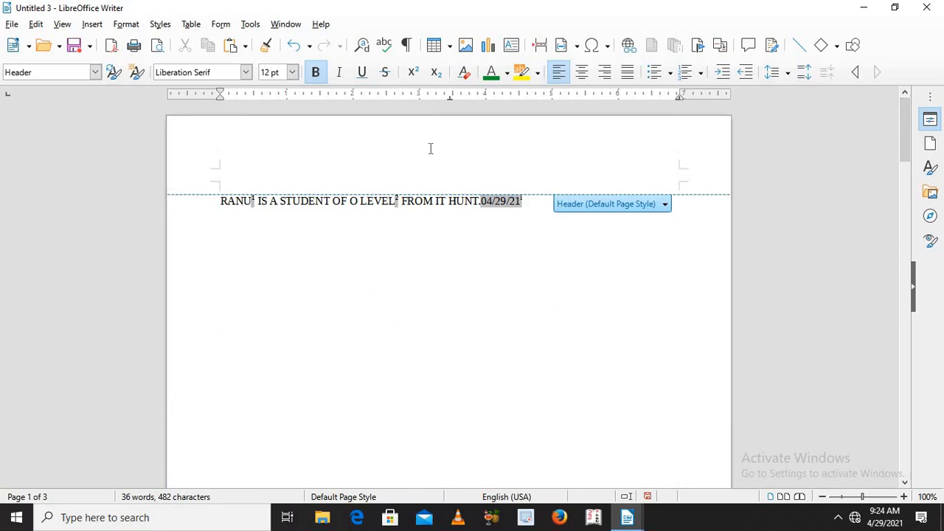
# Step: Create an envelope as a new document, selecting the Bibliography database and its biblio table
pyautogui.click(93, 25)
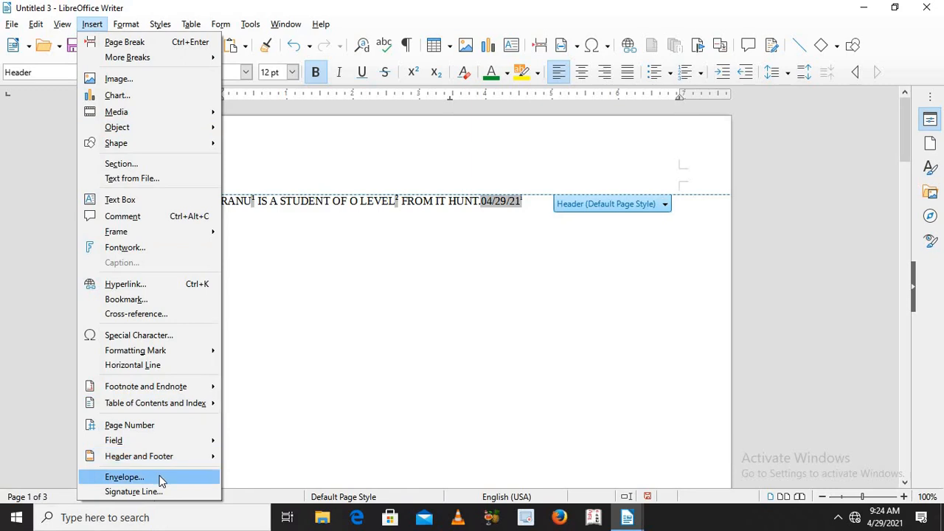
pyautogui.press('Escape')
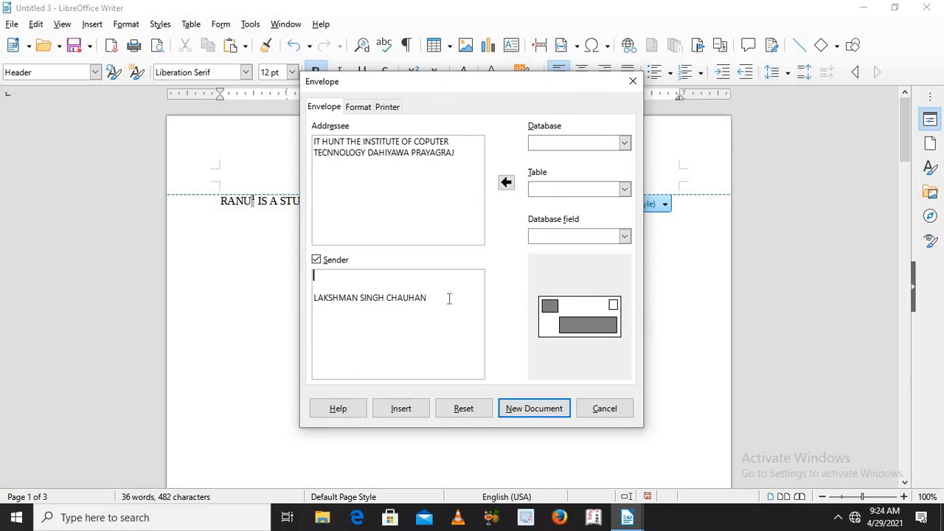
pyautogui.click(625, 142)
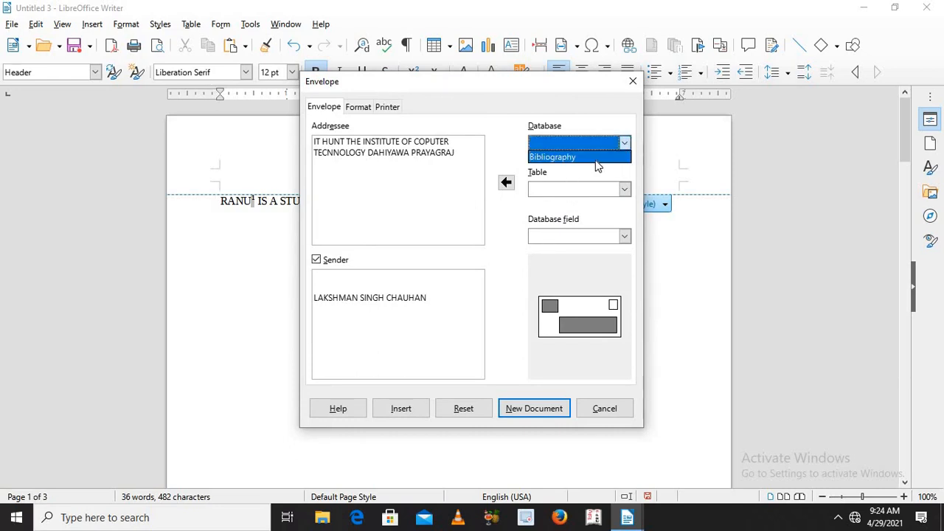
pyautogui.click(595, 158)
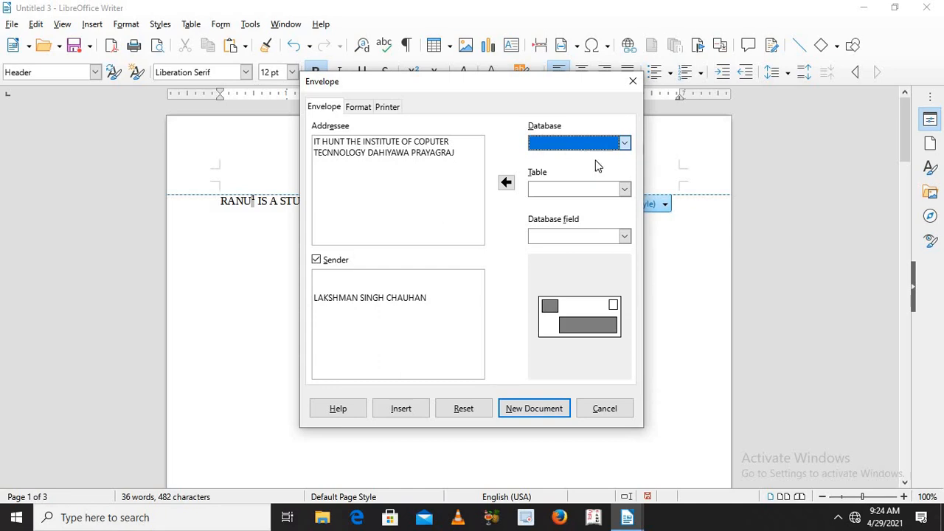
pyautogui.click(551, 190)
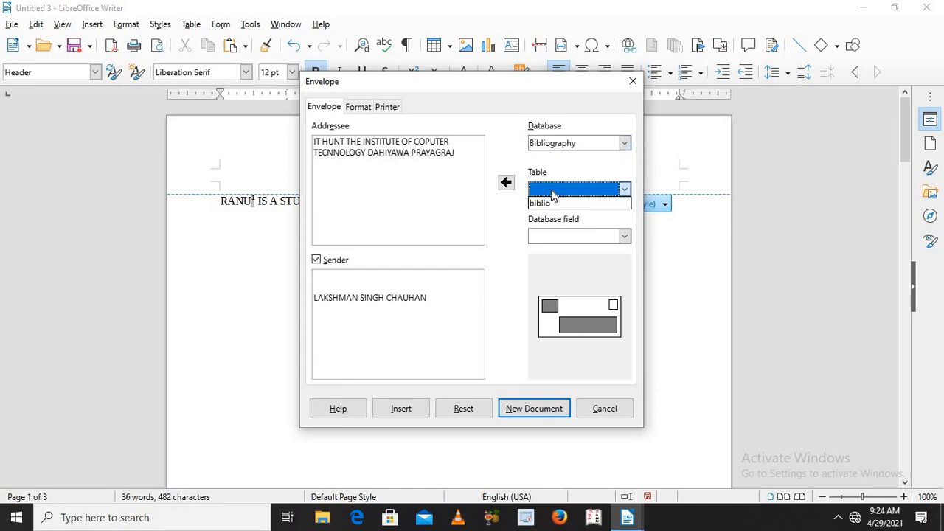
pyautogui.click(546, 204)
pyautogui.click(523, 413)
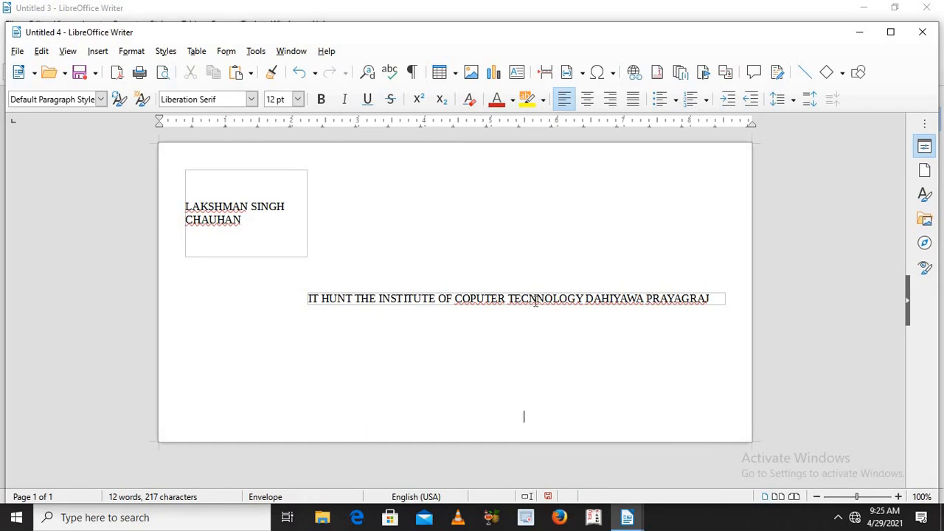
pyautogui.click(99, 51)
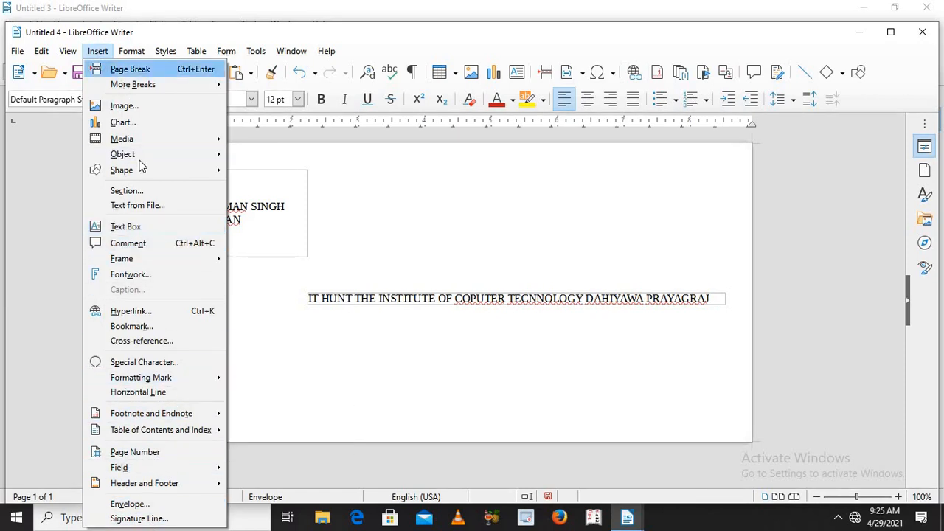
pyautogui.moveTo(176, 85)
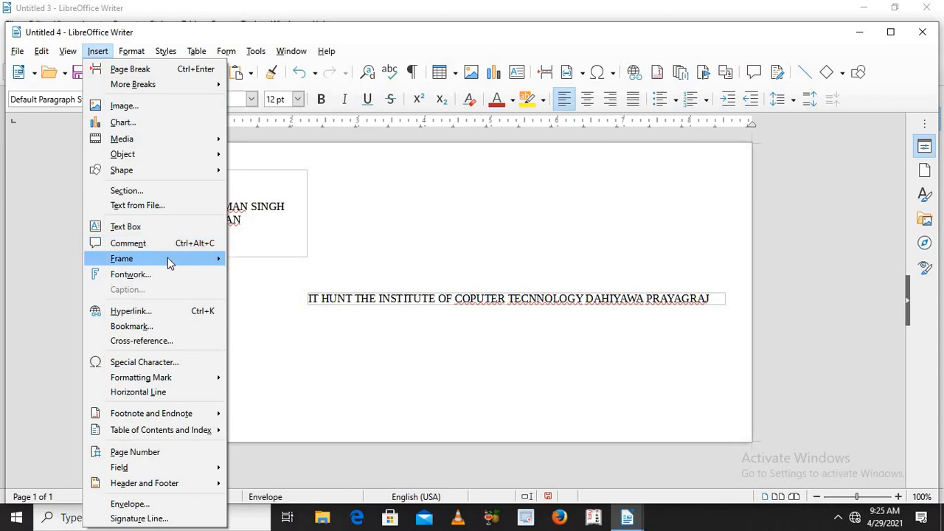
pyautogui.moveTo(168, 260)
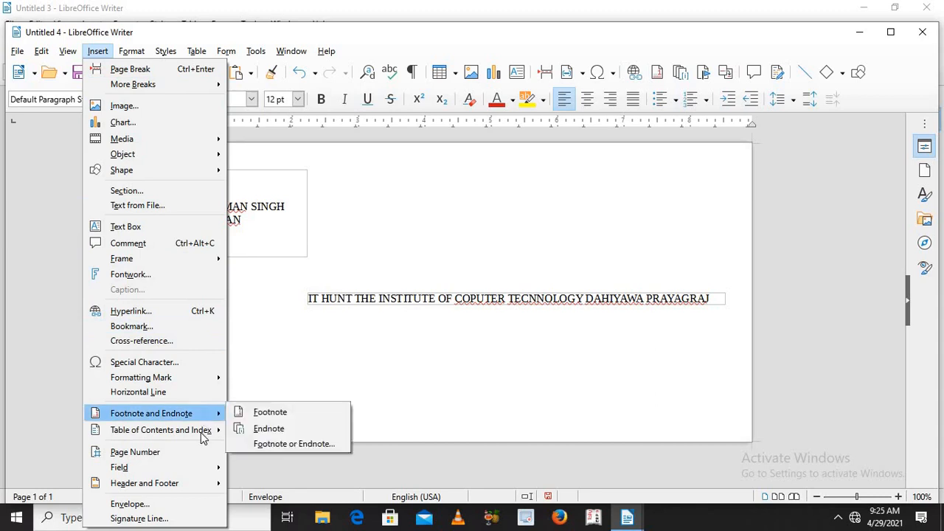
pyautogui.moveTo(206, 482)
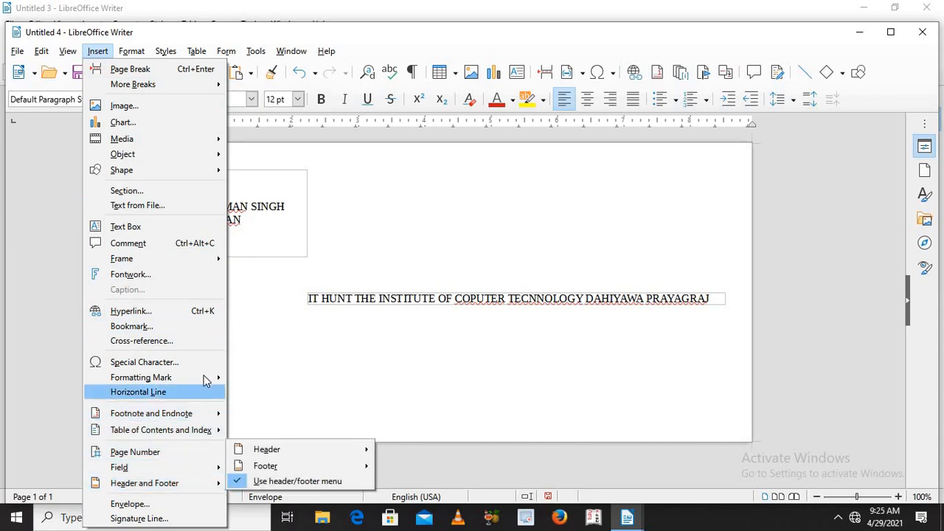
pyautogui.click(375, 228)
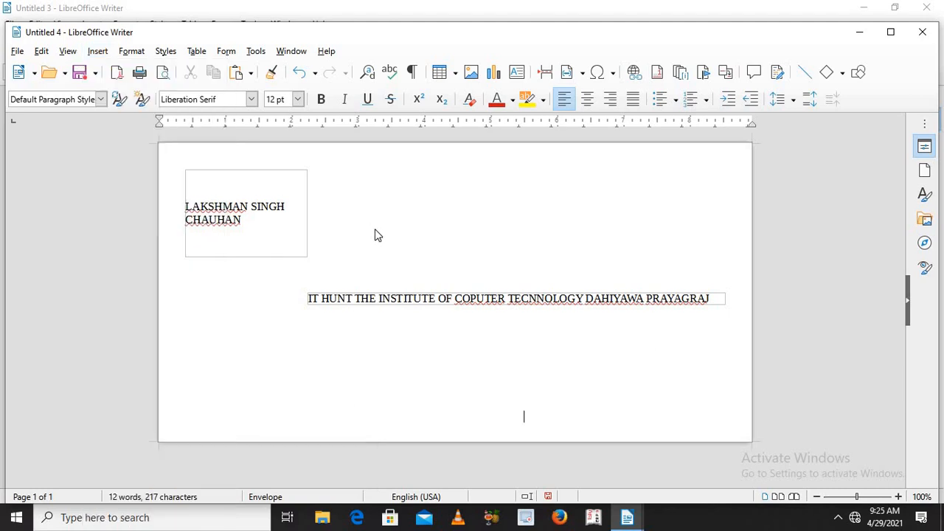